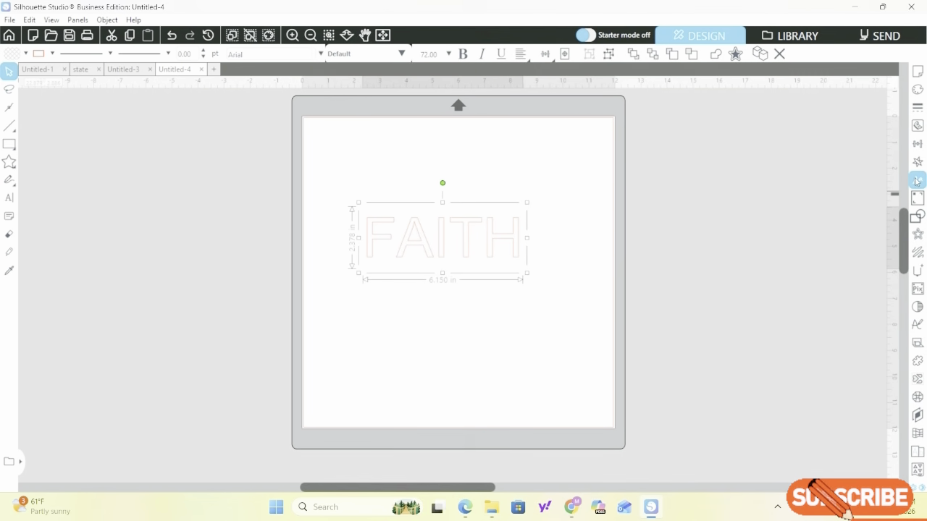
Change the FAITH text to the Cute Bold font and set its character spacing to 135%
left_click(916, 180)
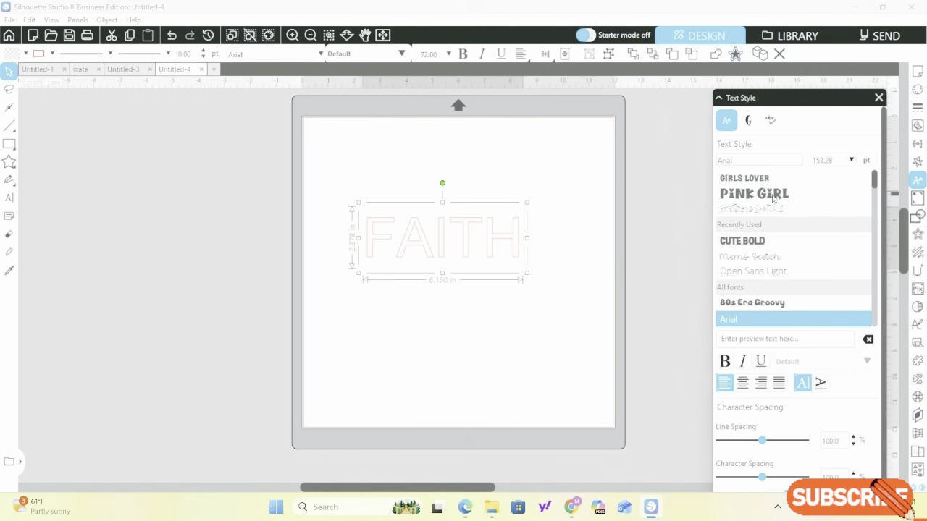
left_click(757, 245)
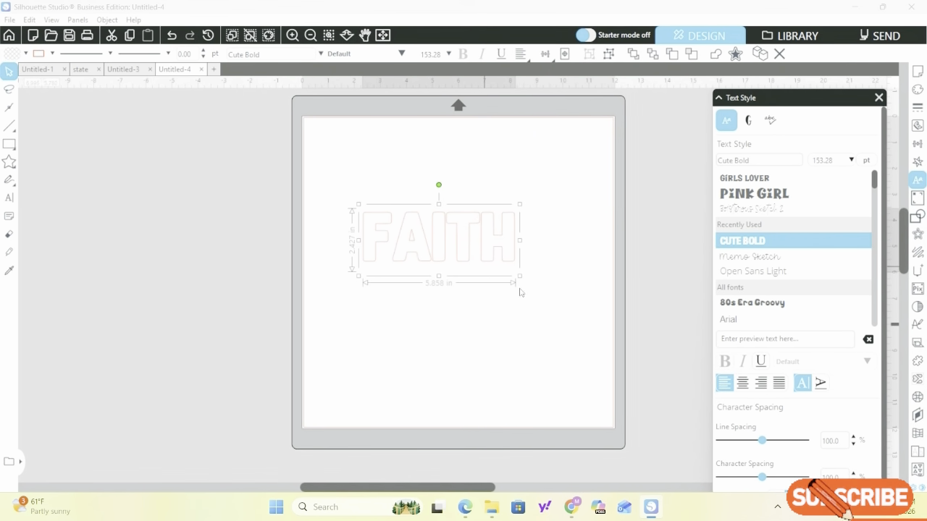
left_click(855, 475)
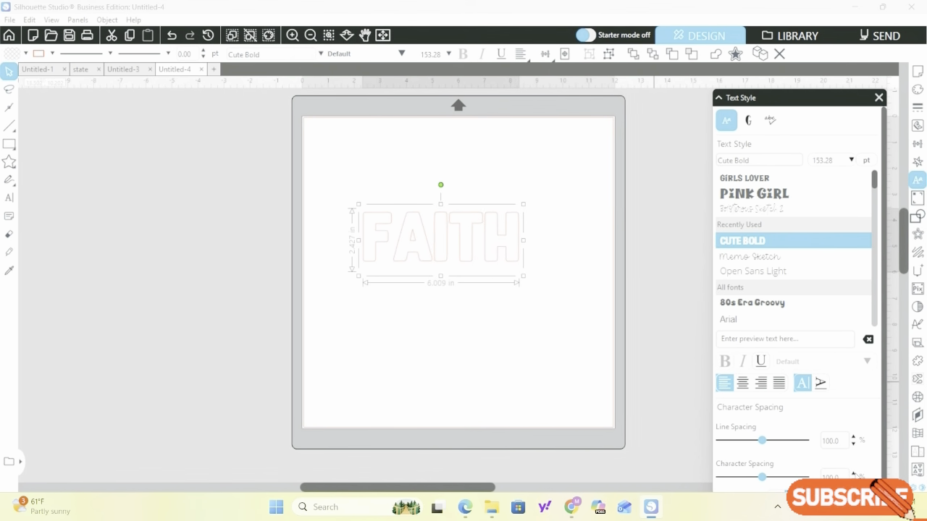
left_click(855, 474)
left_click(854, 474)
left_click(854, 474)
left_click(854, 474)
left_click(855, 474)
left_click(854, 475)
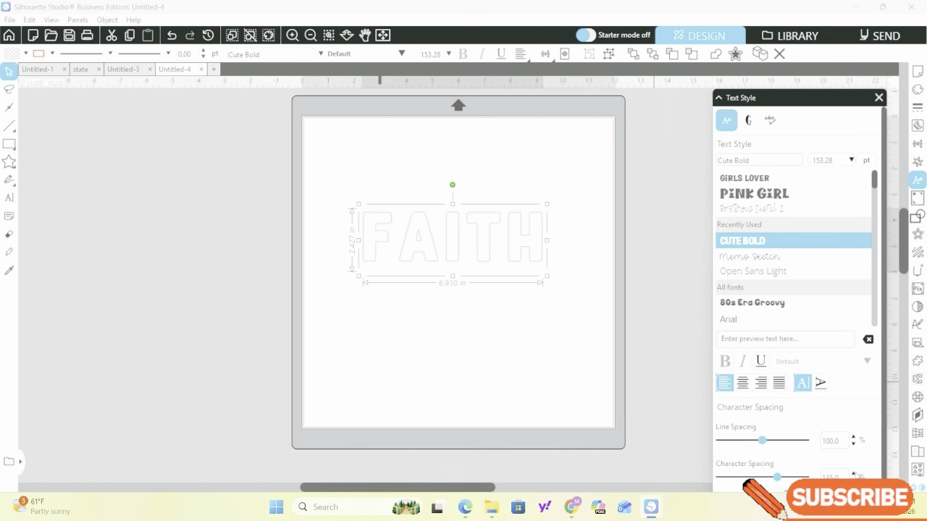
left_click(855, 474)
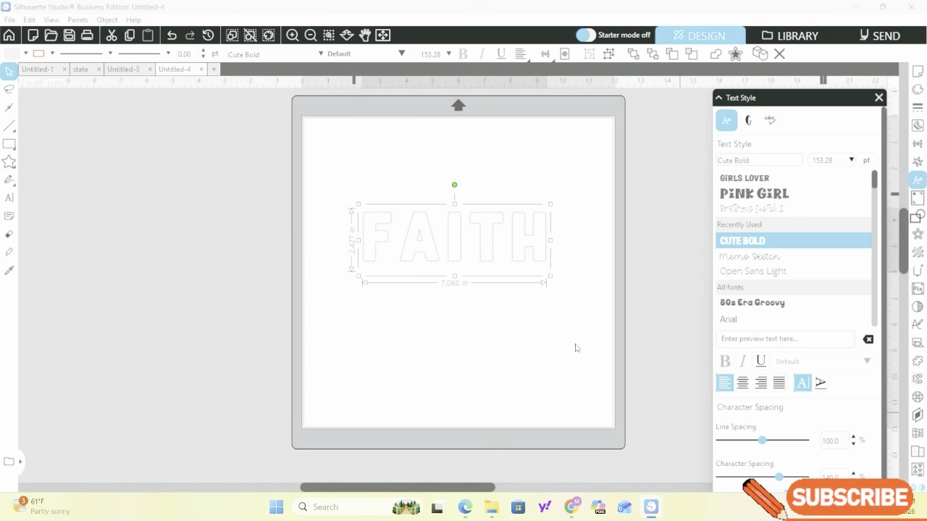
left_click(853, 481)
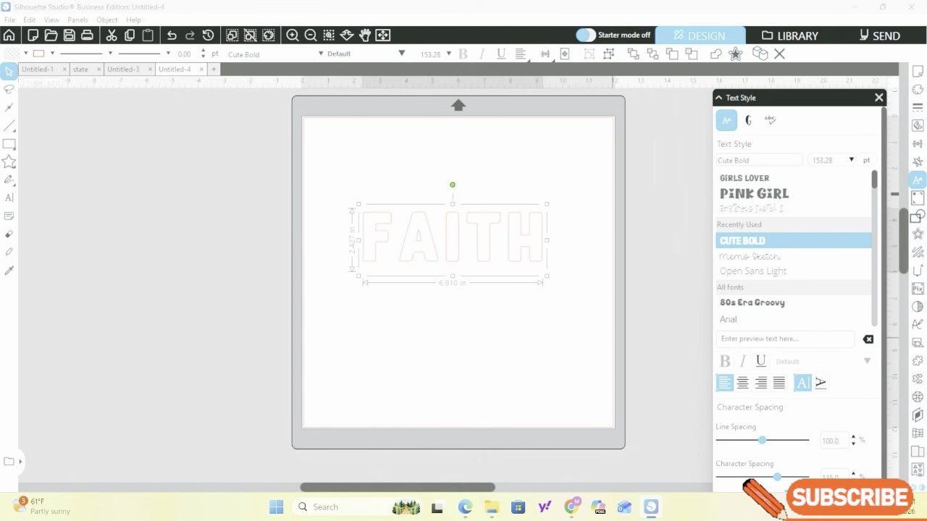
scroll(807, 469, "down", 1)
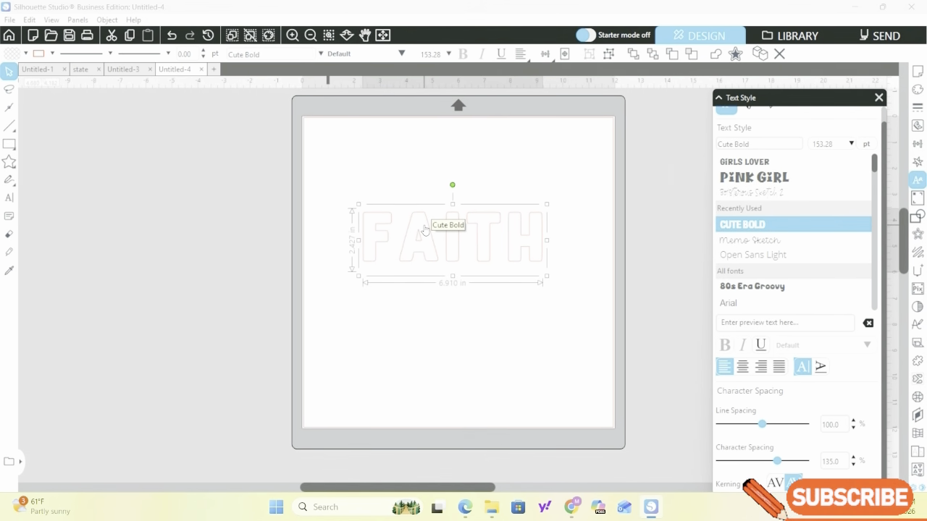
Place a copy of the FAITH text off the mat and convert the text on the mat to a path
left_click_drag(427, 225, 98, 149)
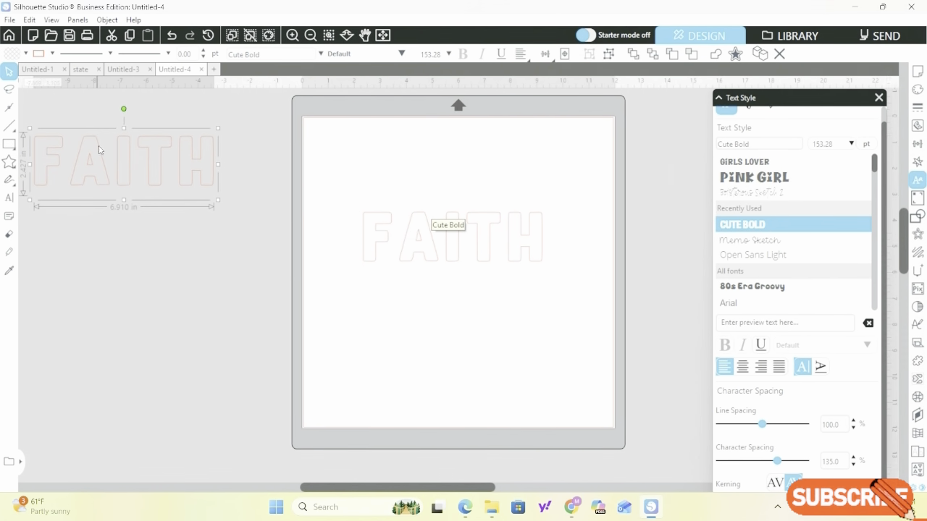
left_click_drag(341, 196, 548, 275)
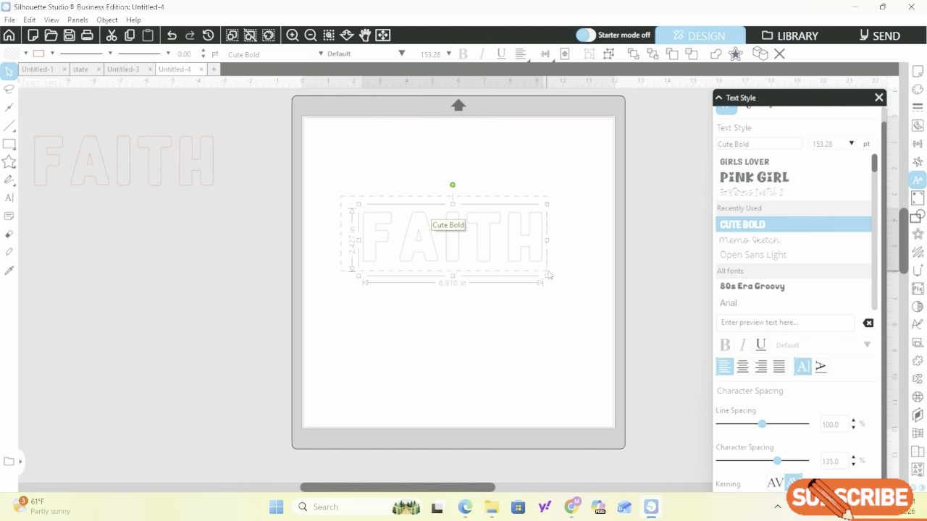
right_click(467, 244)
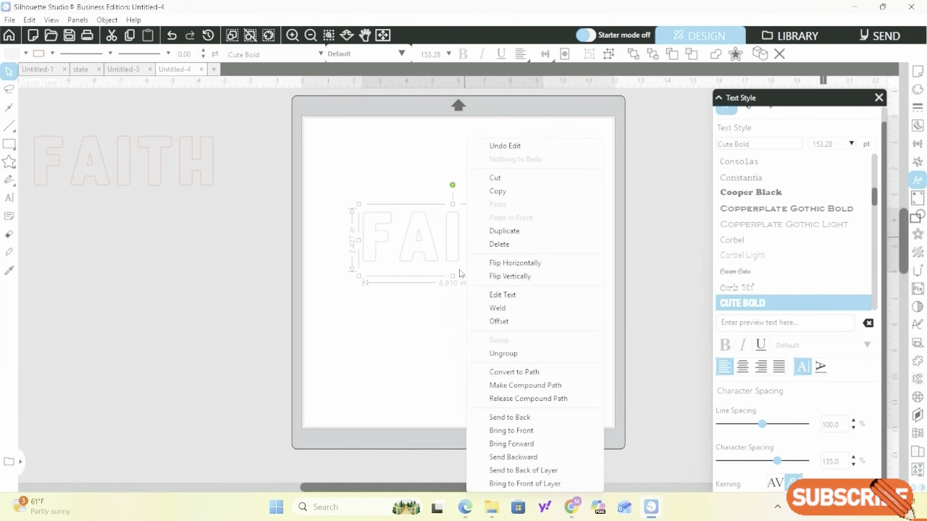
left_click(528, 376)
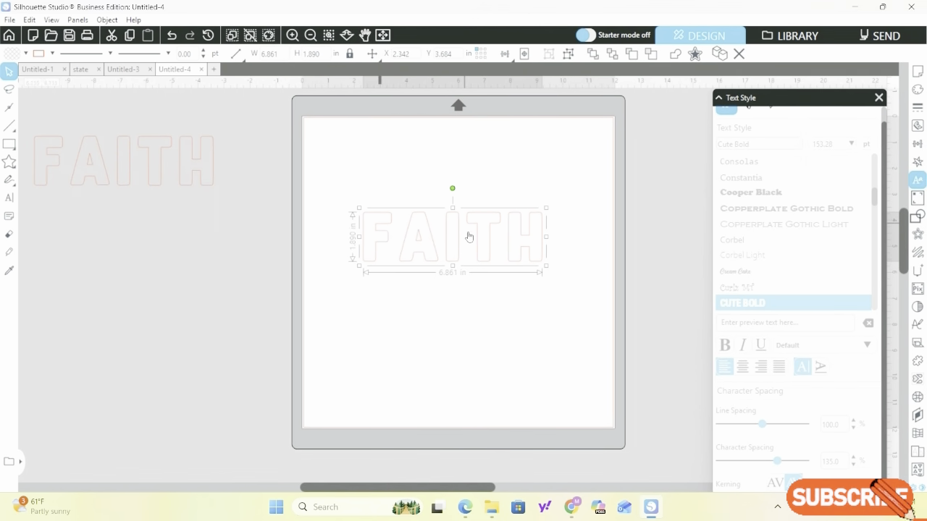
Enlarge the FAITH path on the mat to about 9.525 in wide by 2.949 in high and center it across the mat
left_click_drag(449, 260, 431, 258)
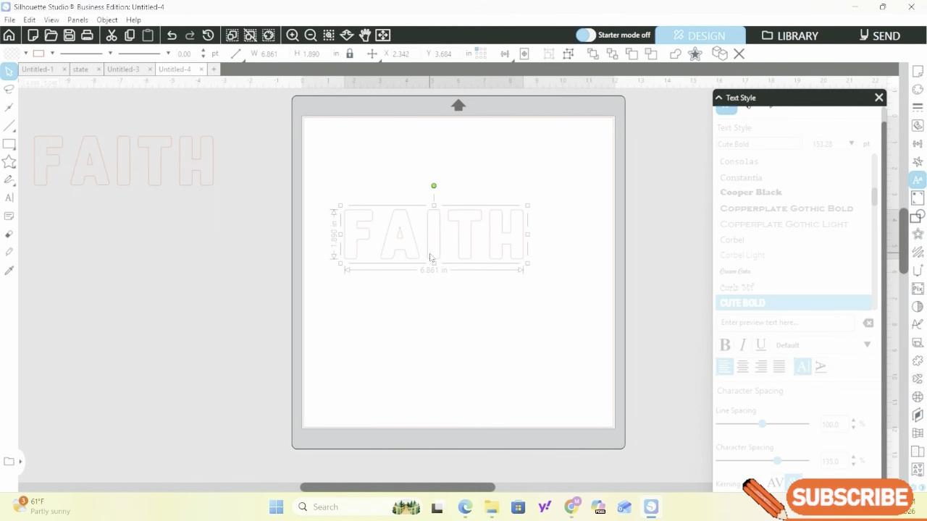
left_click_drag(527, 262, 581, 314)
mouse_move(457, 238)
left_mouse_down()
mouse_move(432, 241)
mouse_move(456, 249)
left_mouse_up()
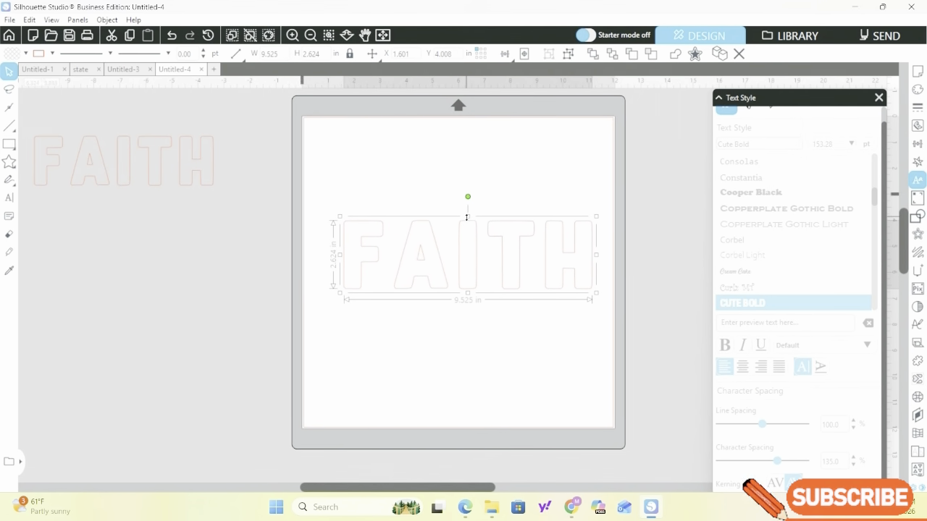
left_click_drag(468, 215, 468, 213)
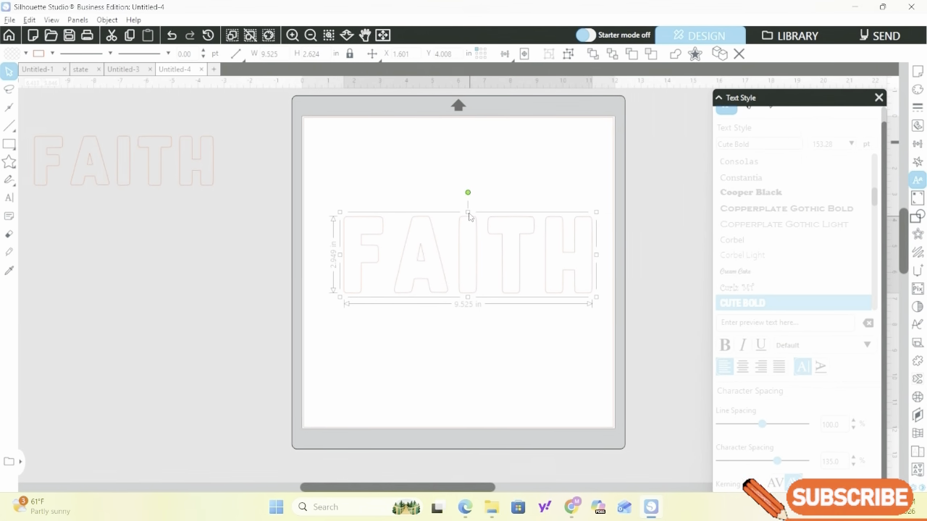
mouse_move(473, 258)
left_mouse_down()
mouse_move(459, 263)
mouse_move(468, 272)
left_mouse_up()
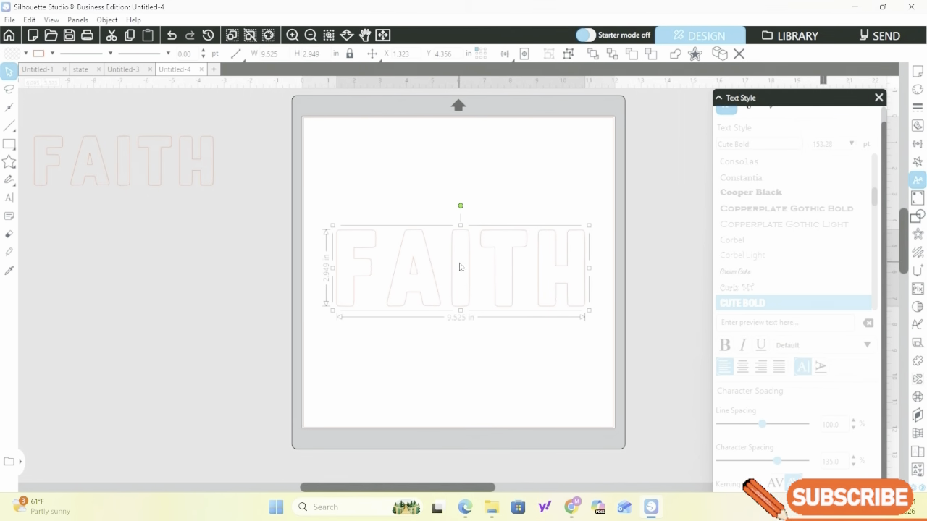
Duplicate the enlarged FAITH path above the original and space the two words apart on the mat
left_click_drag(453, 270, 445, 195)
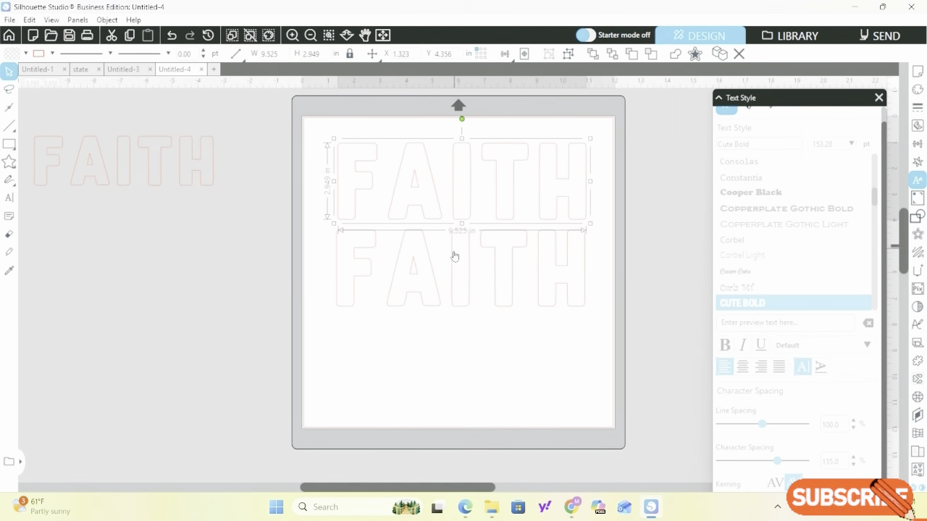
mouse_move(453, 254)
left_mouse_down()
mouse_move(458, 284)
mouse_move(457, 268)
left_mouse_up()
left_click_drag(439, 199, 439, 212)
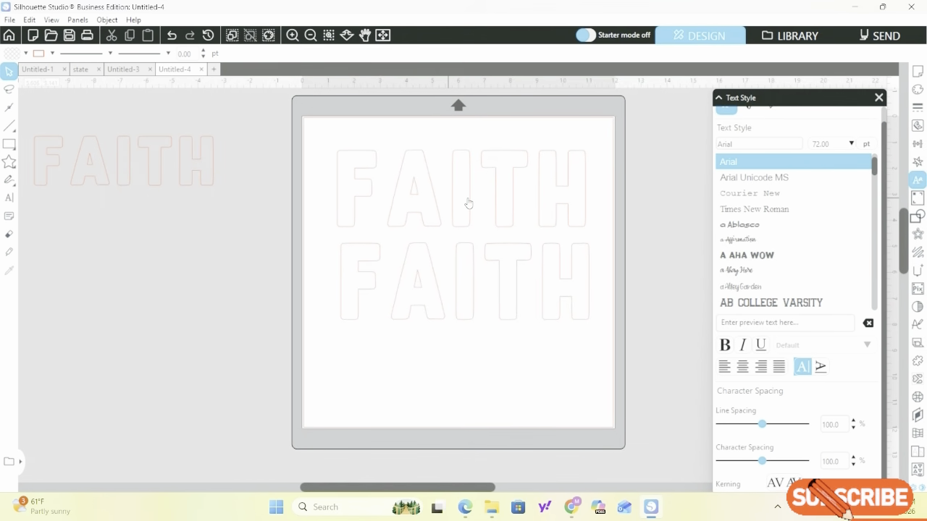
Apply a 0.150 in rounded-corner outer offset to the upper FAITH path
left_click(455, 183)
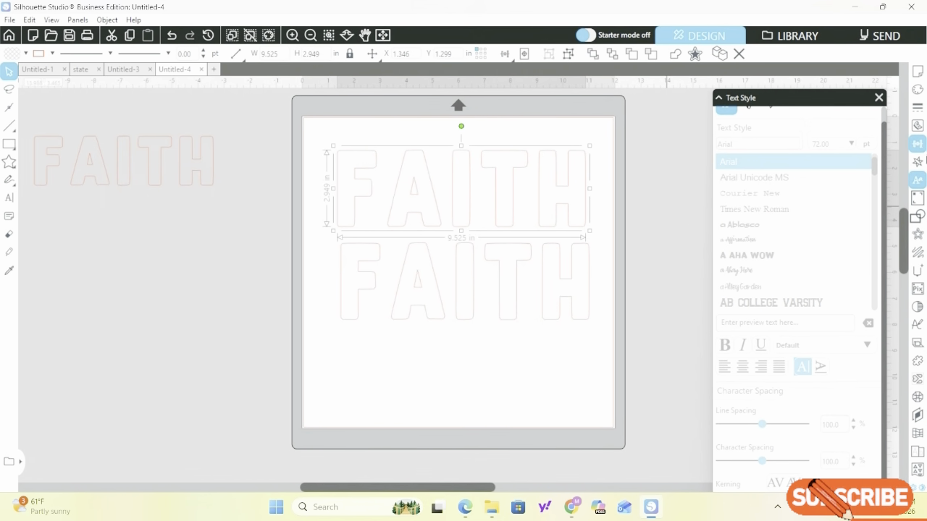
left_click(919, 234)
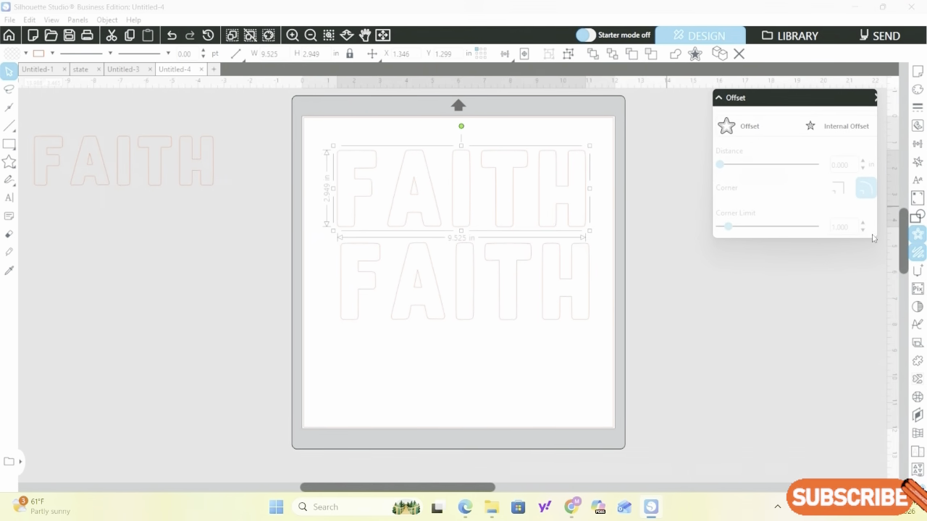
left_click(853, 138)
left_click(765, 132)
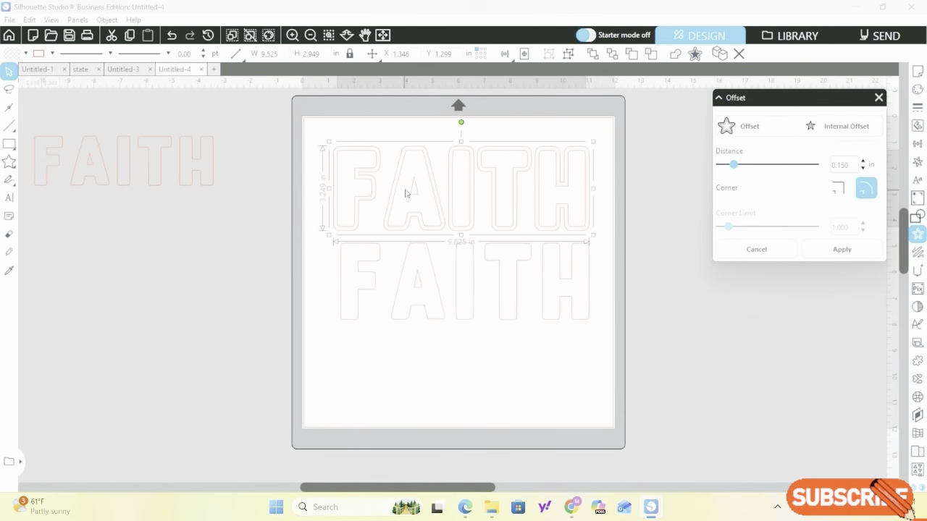
scroll(425, 200, "up", 5)
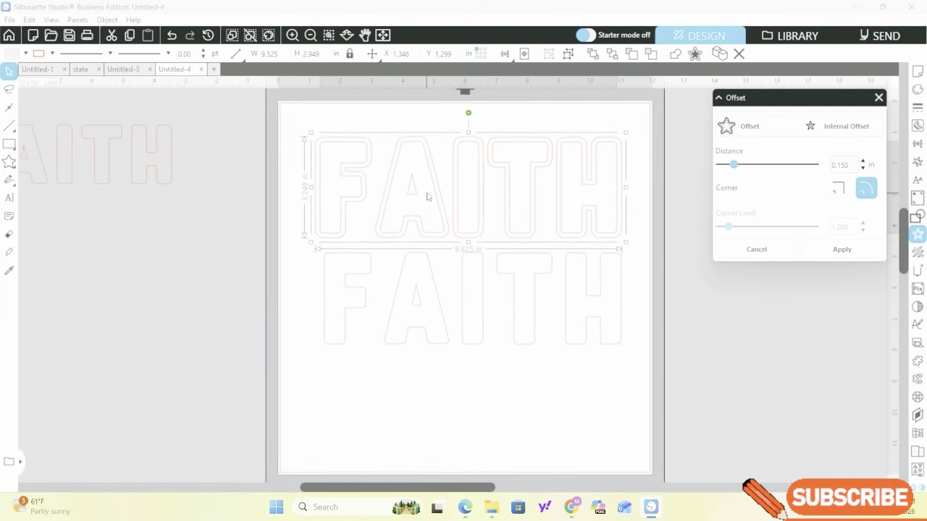
scroll(427, 197, "up", 3)
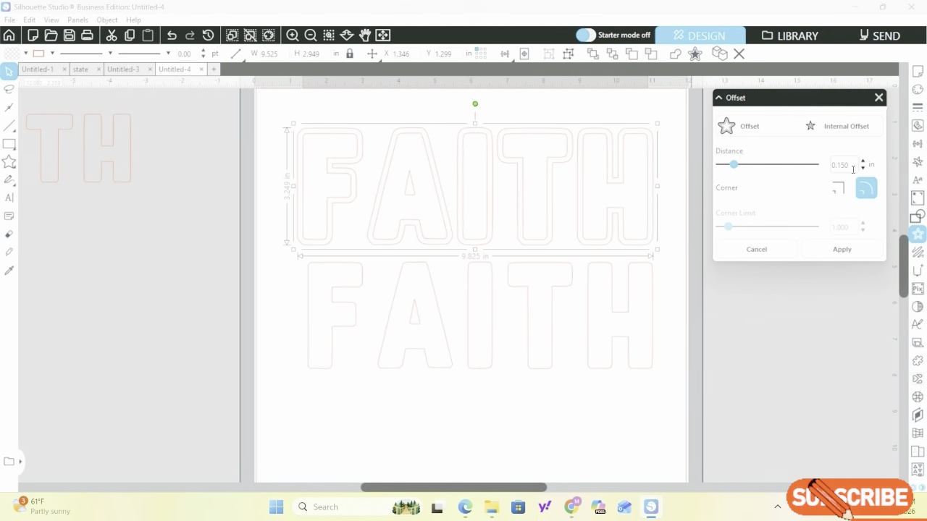
left_click(840, 250)
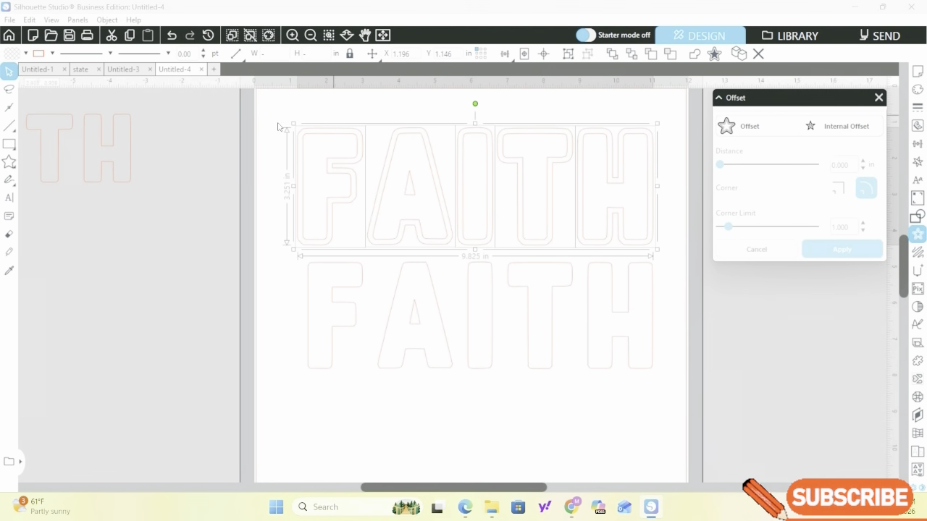
Make the upper FAITH letters and their offset outlines into one compound path and shift it slightly on the mat
left_click_drag(270, 107, 661, 257)
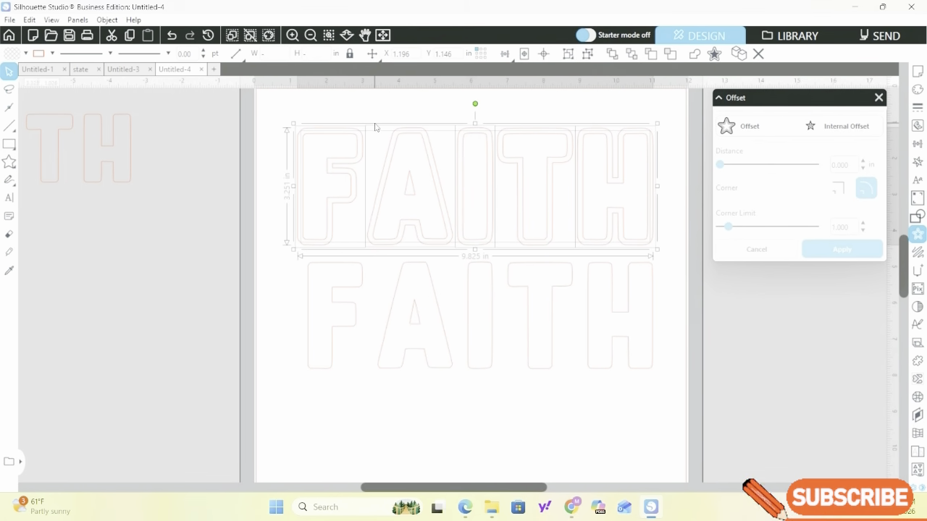
key("k")
key("v")
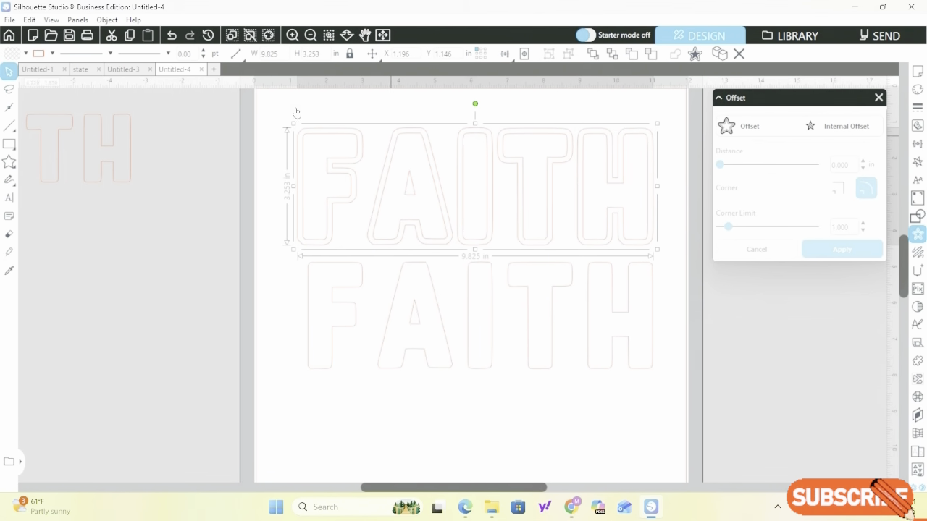
left_click(108, 20)
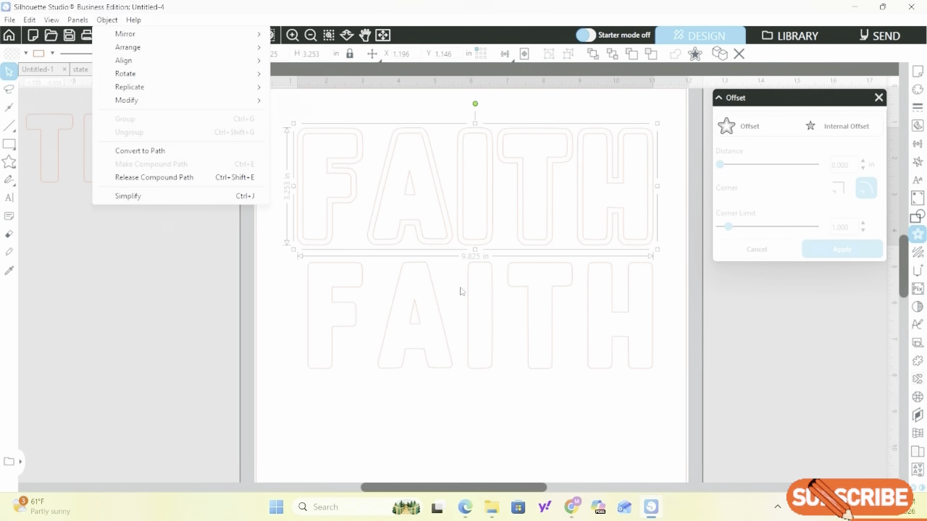
left_click(696, 303)
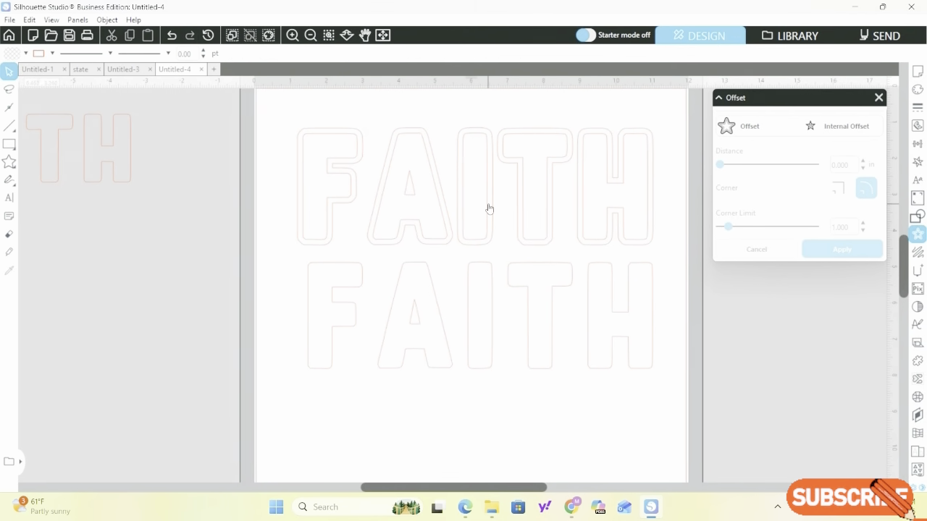
left_click_drag(488, 204, 492, 208)
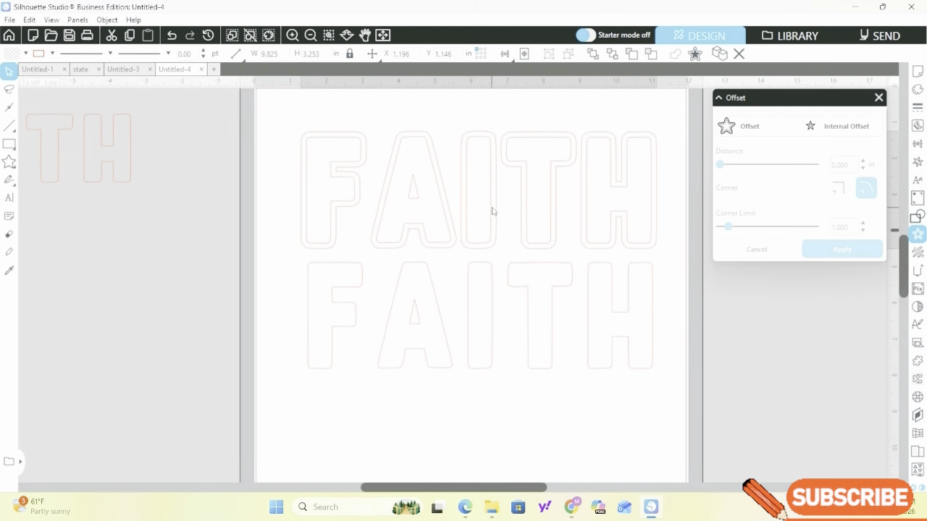
left_click(492, 211)
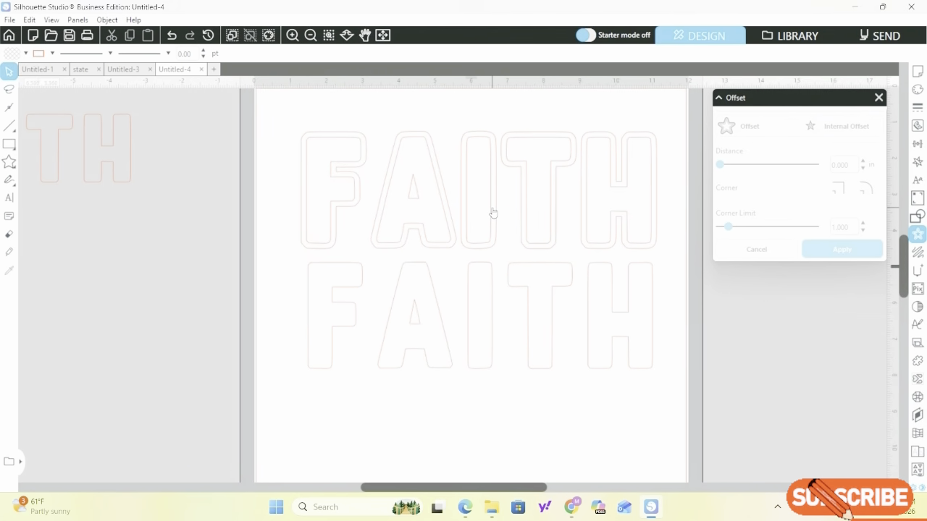
Copy the lower FAITH path off the mat and position it below the spare FAITH text
left_click(468, 285)
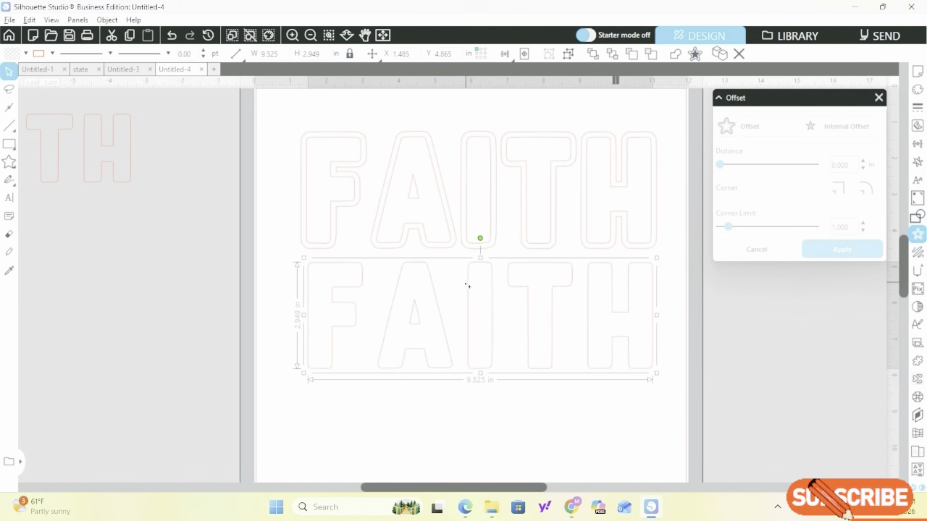
left_click_drag(467, 284, 2, 288)
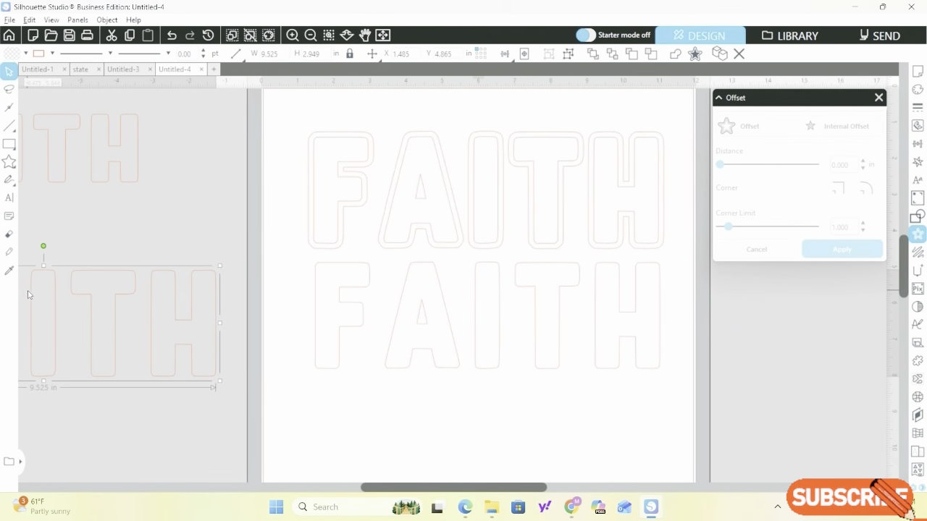
left_click_drag(359, 485, 293, 479)
left_click_drag(285, 332, 283, 318)
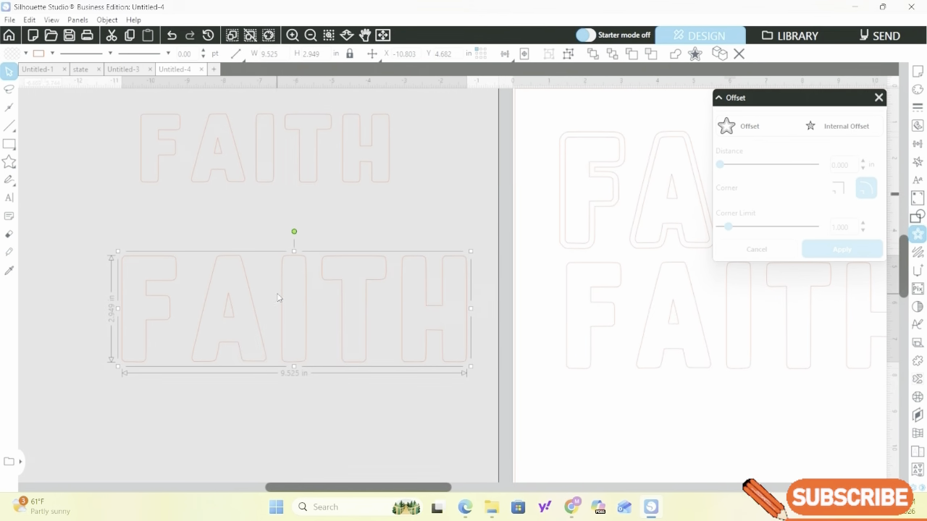
Add a 0.150 in rounded-corner outer offset to the off-mat FAITH copy and move the original letters below the offset outlines
left_click(758, 130)
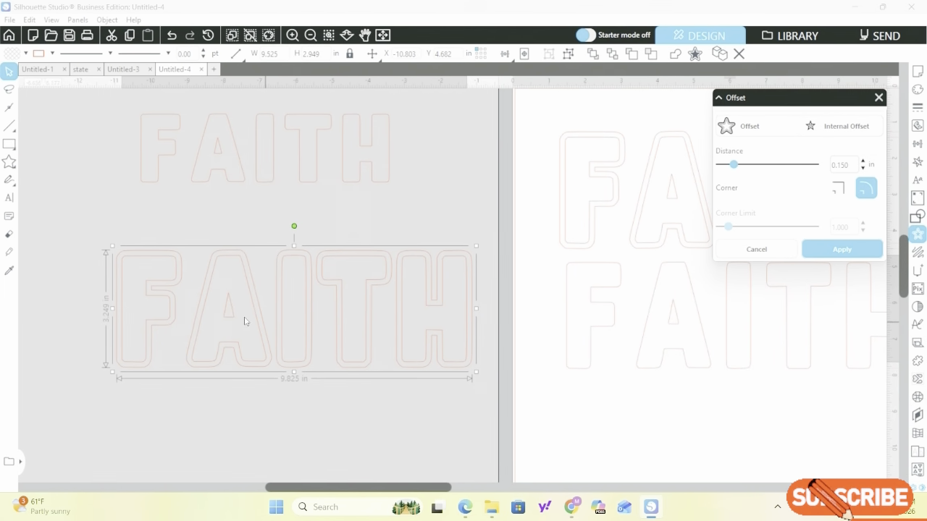
left_click(321, 221)
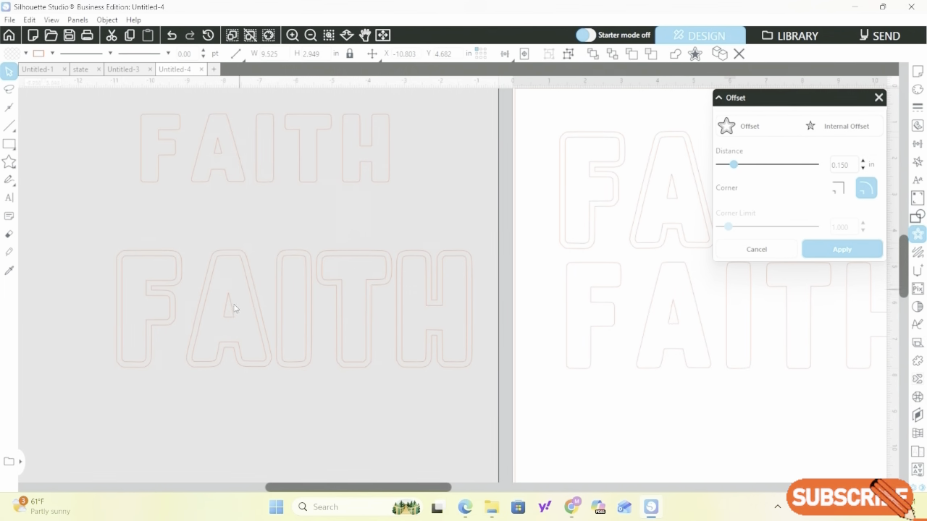
left_click(233, 308)
left_click(405, 208)
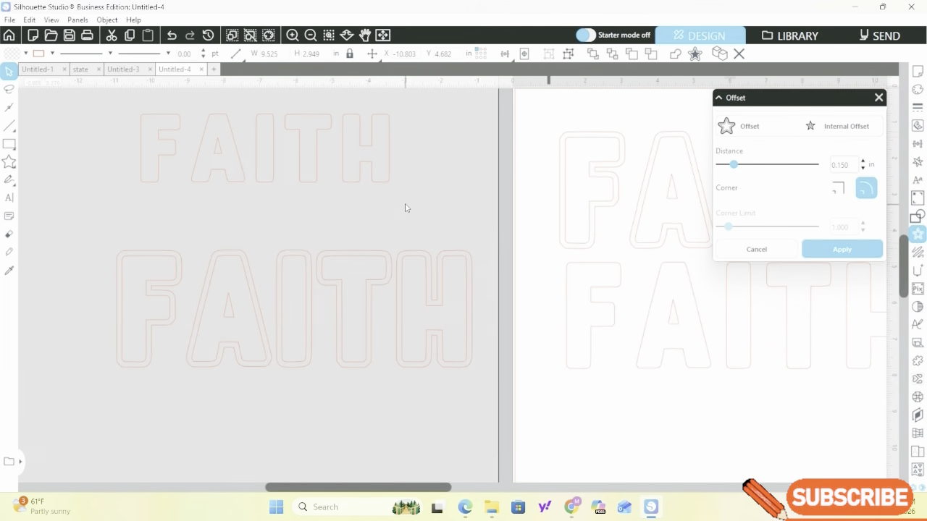
left_click_drag(330, 258, 243, 450)
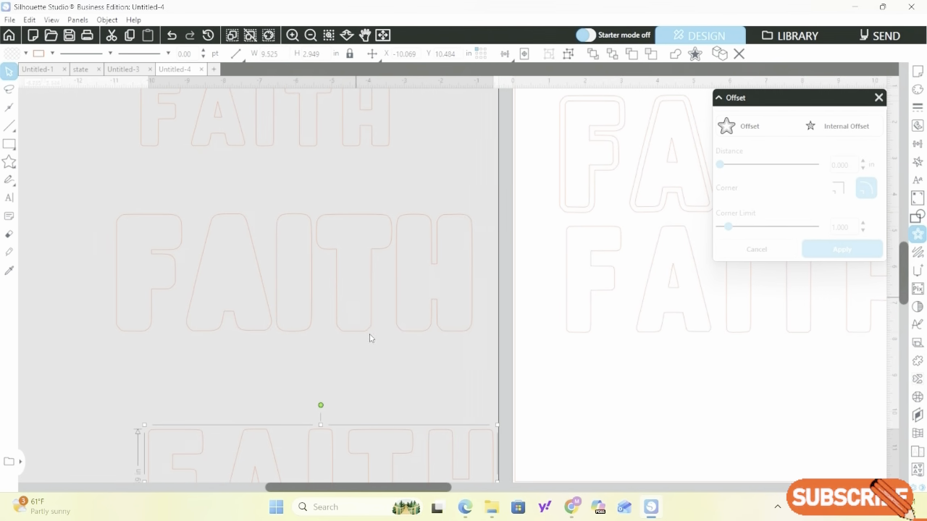
Fill the upper FAITH compound path on the mat with purple and remove its line color
left_click_drag(339, 495, 472, 487)
scroll(528, 322, "up", 2)
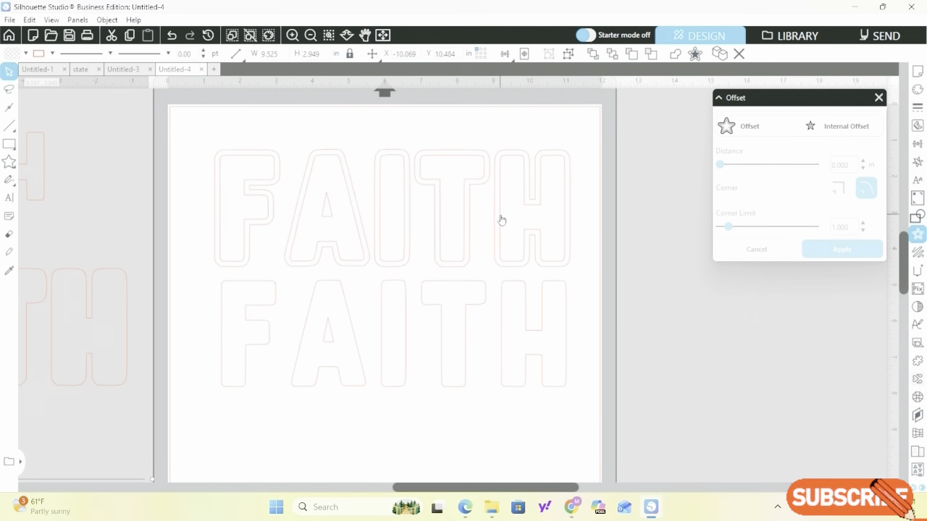
left_click_drag(208, 132, 352, 213)
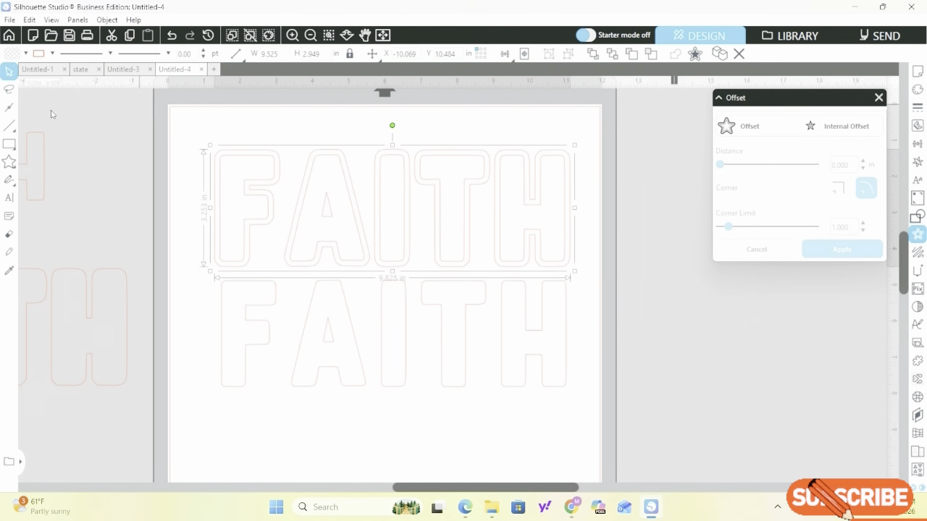
left_click(27, 53)
left_click(26, 54)
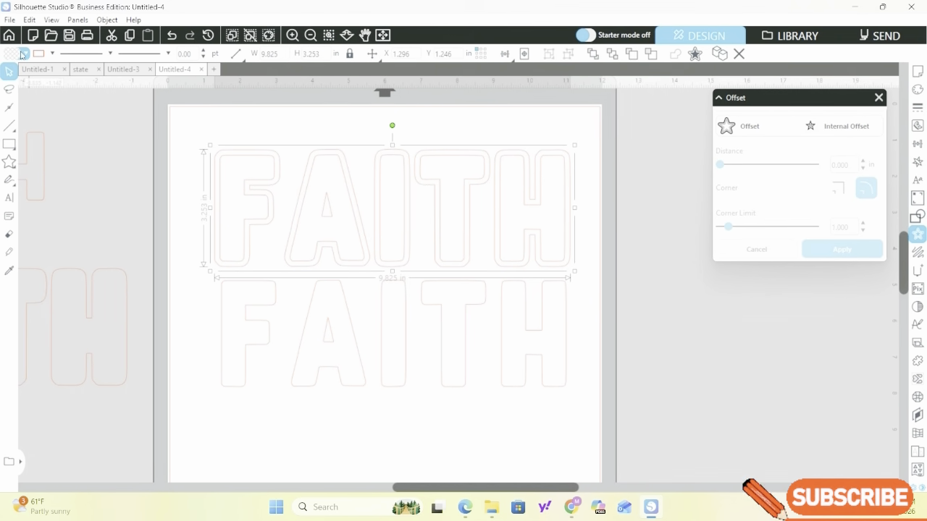
left_click(25, 54)
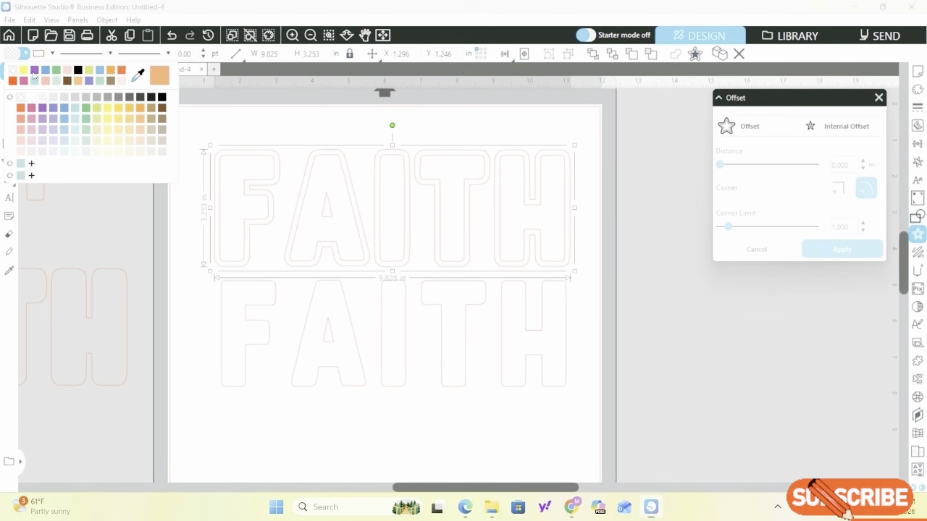
left_click(34, 71)
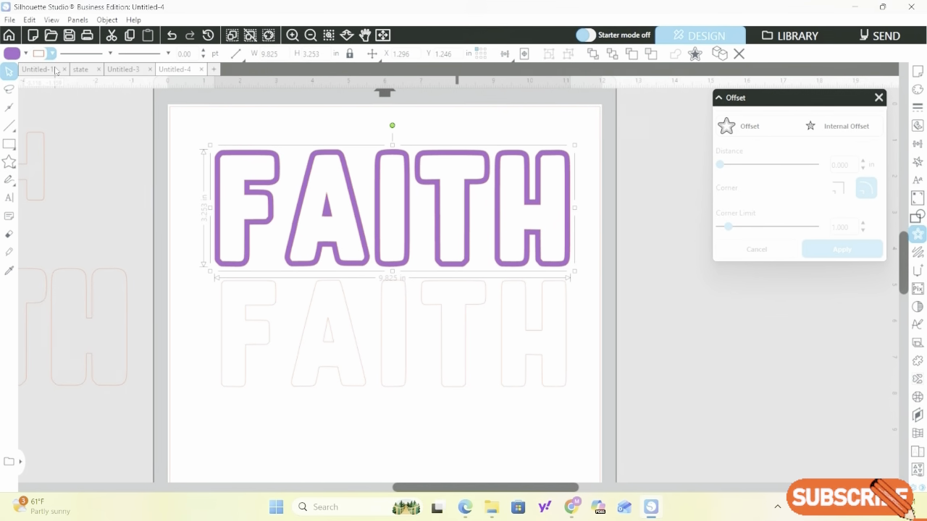
left_click(53, 55)
left_click(51, 71)
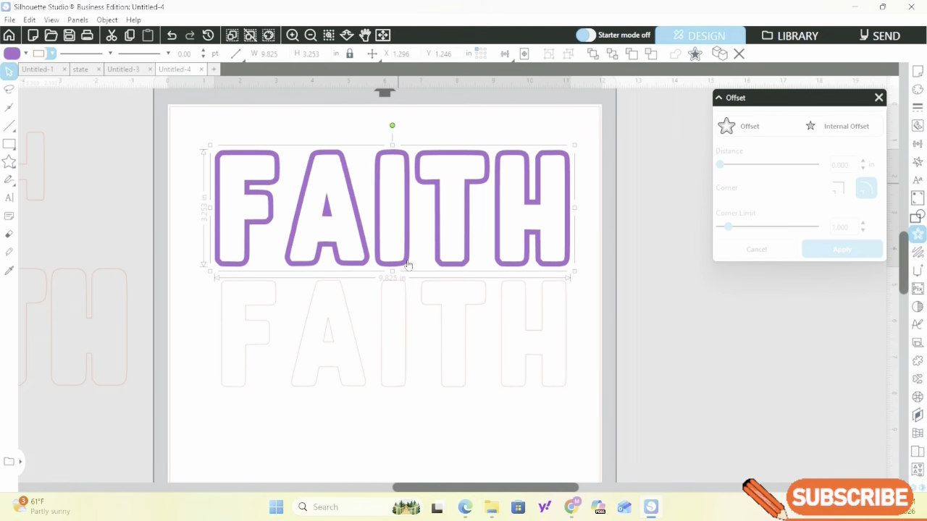
Fill the lower FAITH on the mat with blue, remove its line color and shift it slightly up toward the purple word
left_click(234, 287)
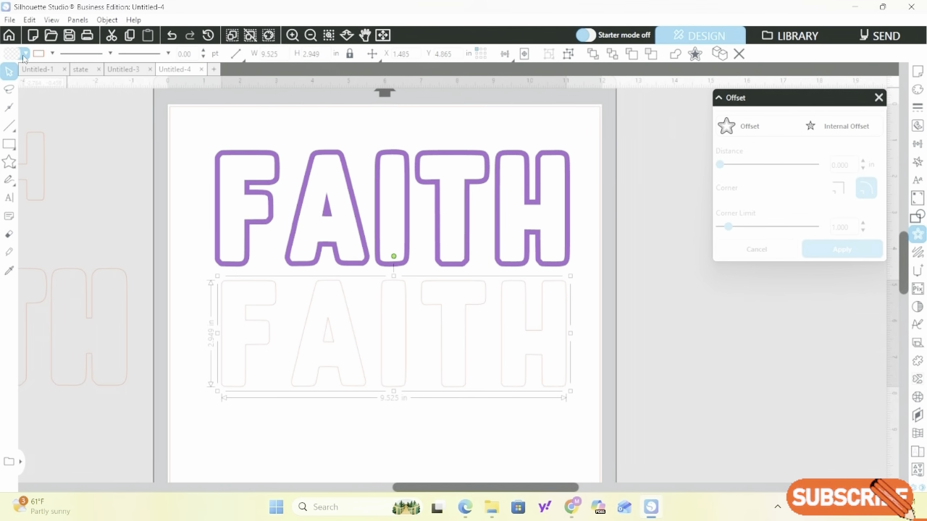
left_click(24, 55)
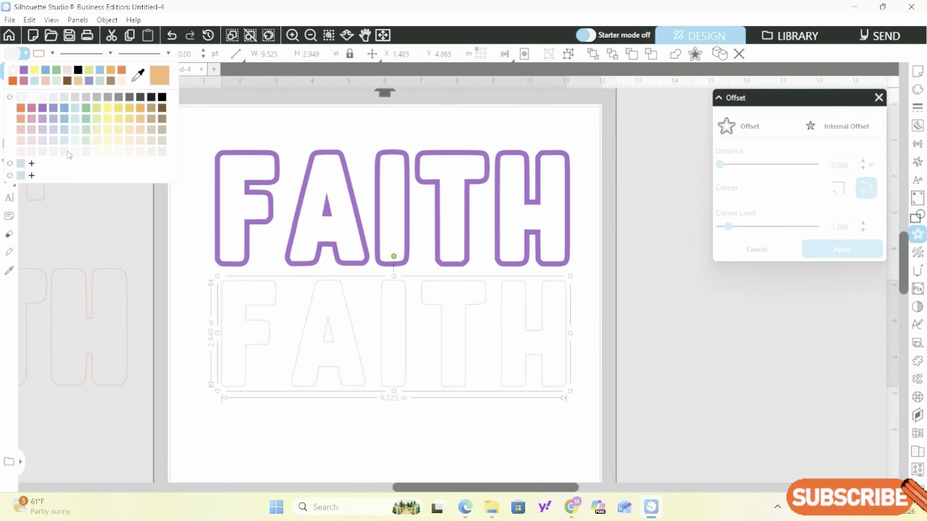
left_click(65, 108)
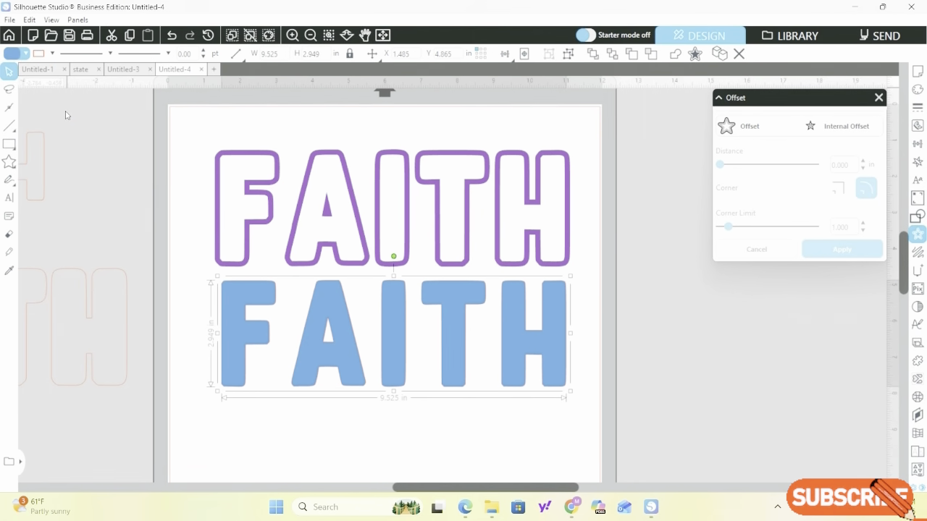
left_click(52, 54)
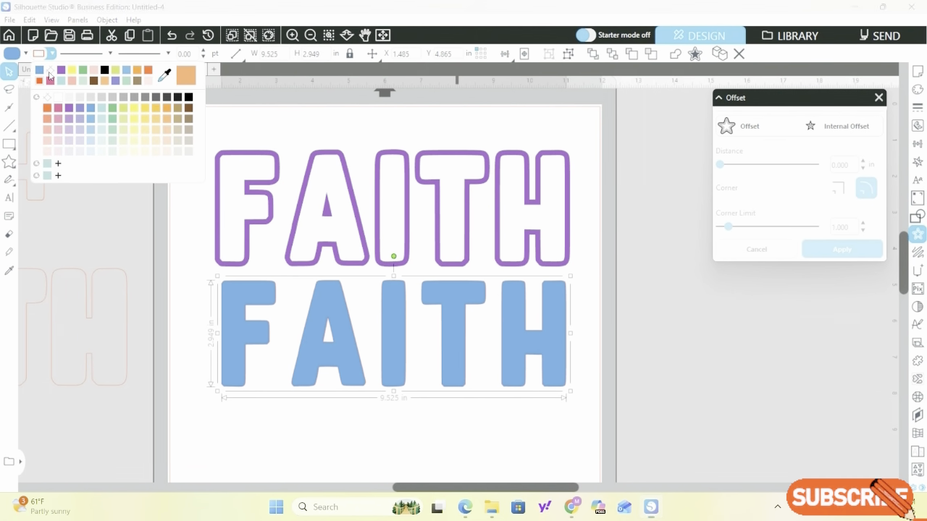
left_click(72, 85)
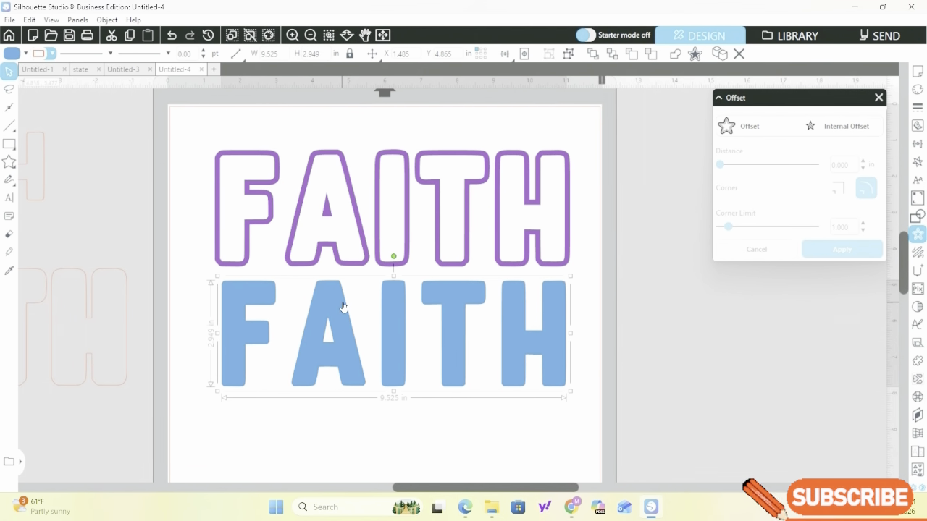
left_click_drag(343, 307, 342, 303)
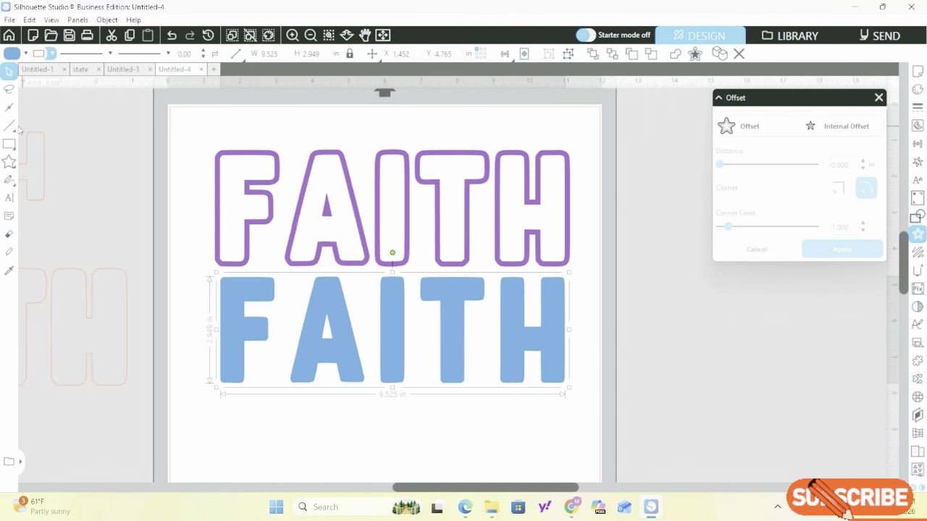
Draw a straight horizontal line about 10.87 in long across the middle of the purple FAITH
mouse_move(10, 126)
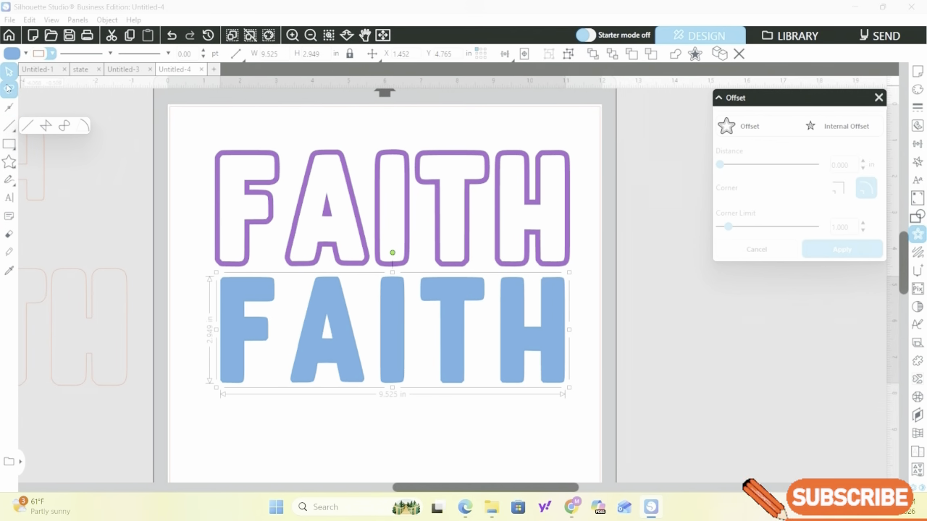
left_click(10, 128)
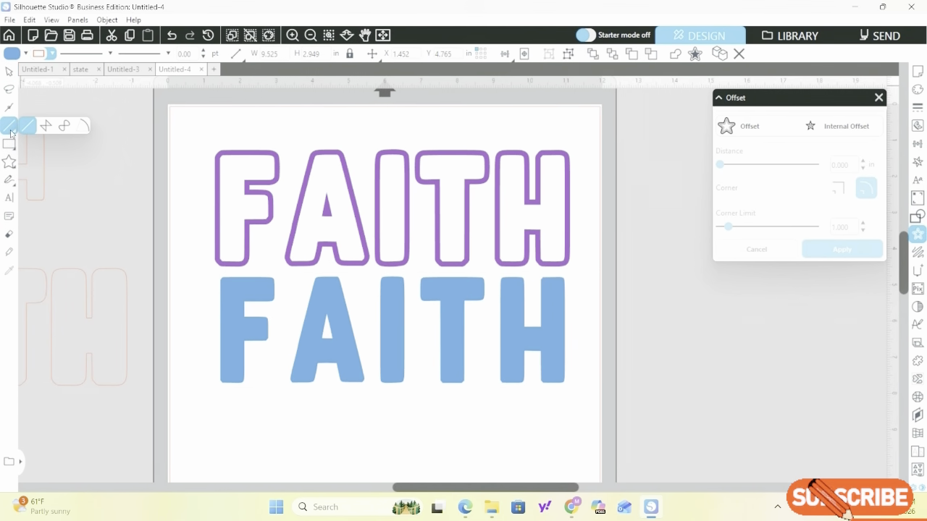
left_click(199, 209)
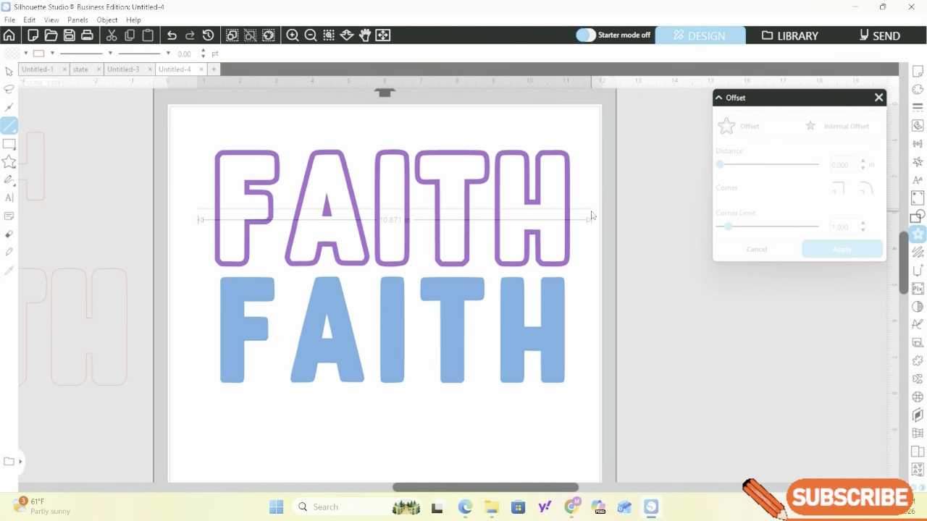
left_click(590, 215)
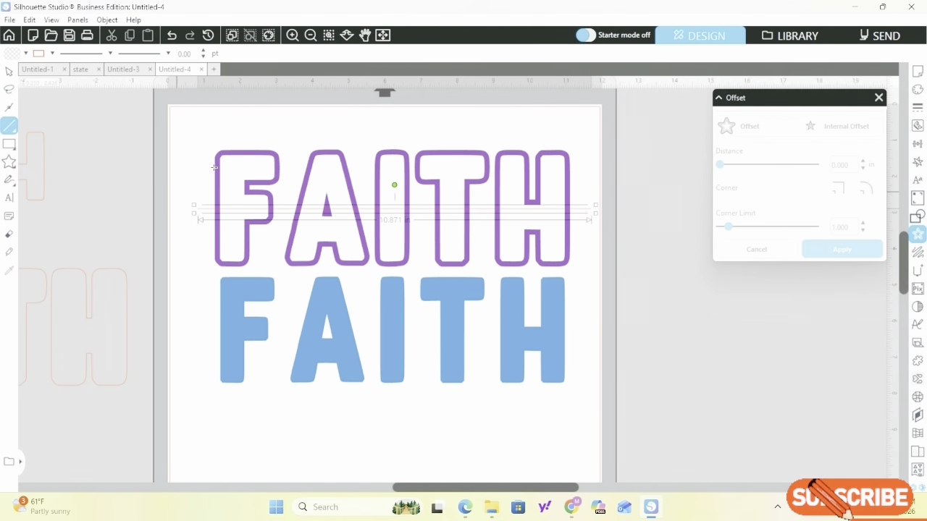
Center the purple FAITH and the horizontal line on each other, and nudge the line slightly down
mouse_move(8, 162)
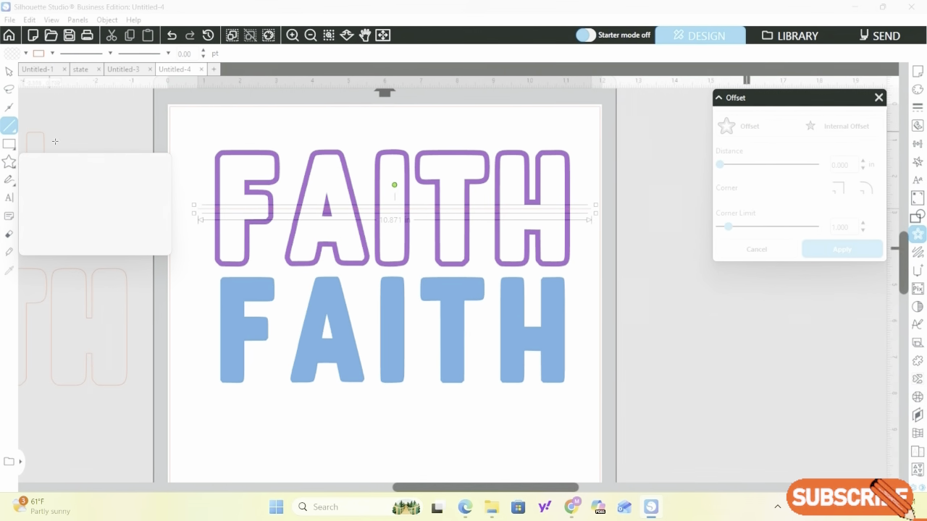
left_click(64, 179)
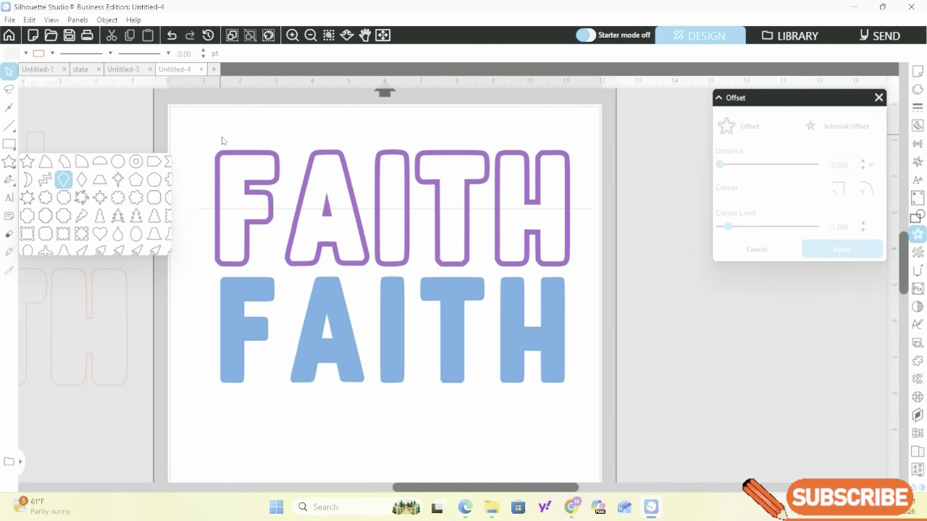
left_click_drag(197, 135, 599, 273)
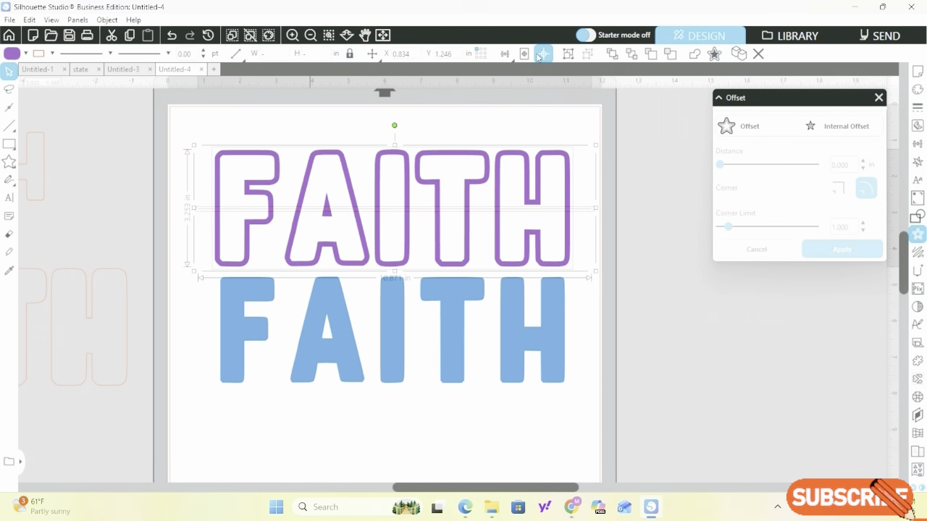
mouse_move(510, 55)
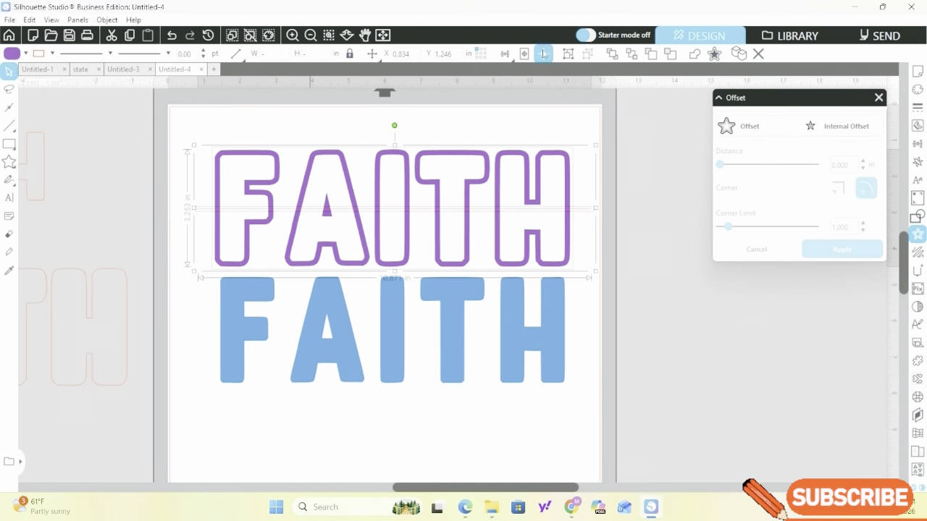
left_click(544, 54)
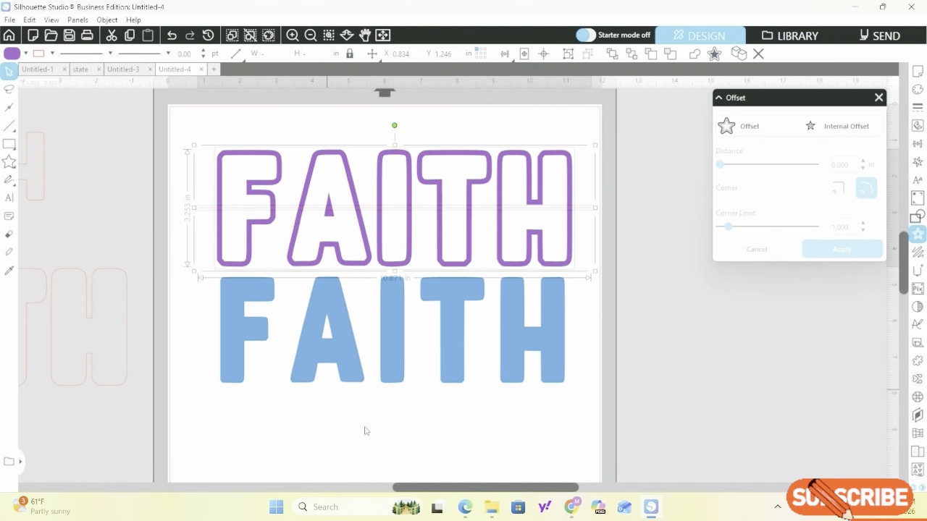
left_click(171, 283)
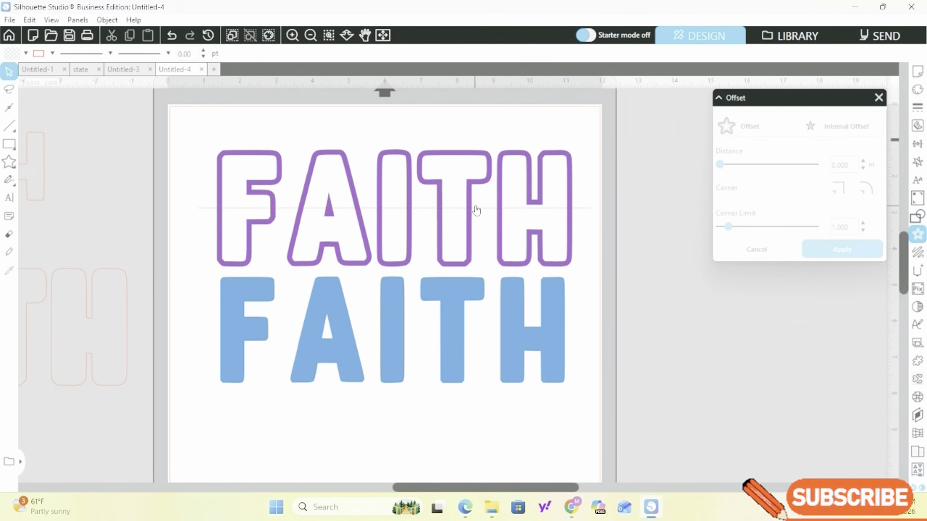
left_click_drag(476, 212, 474, 215)
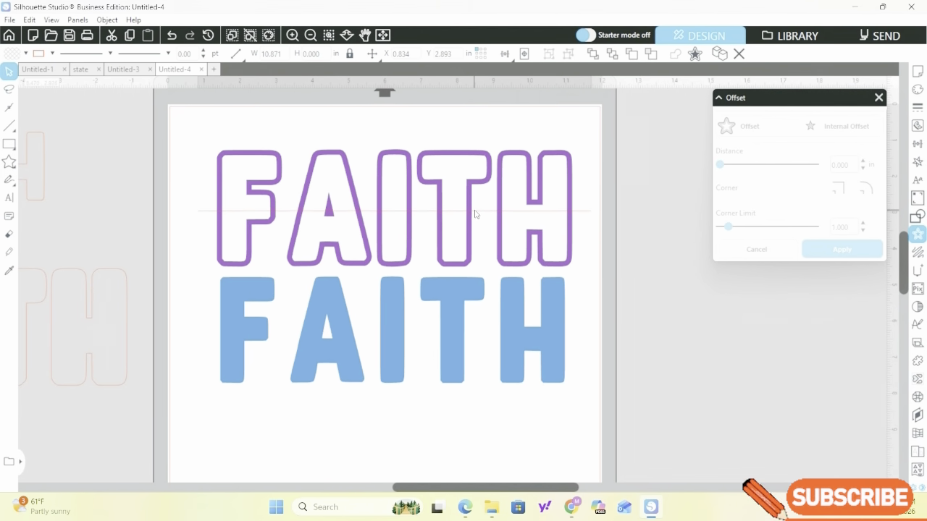
left_click(529, 219)
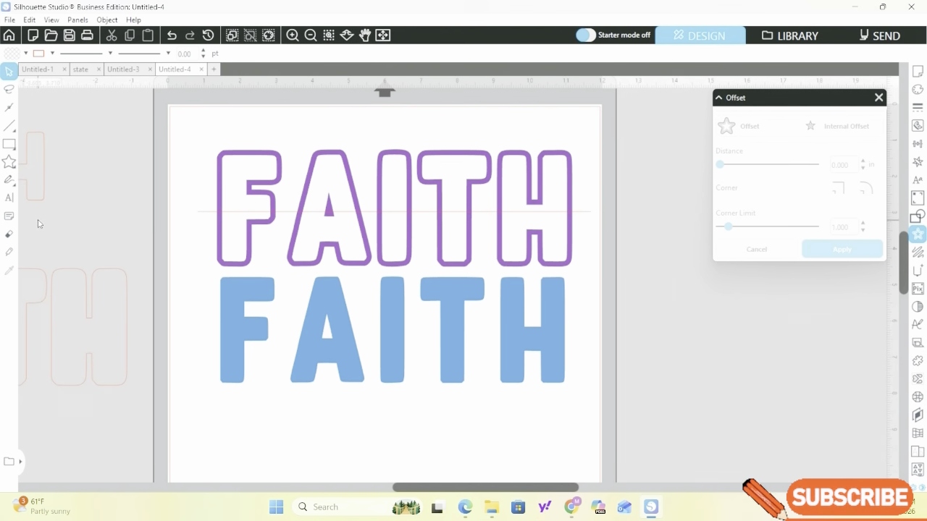
Draw a straight outline Knife cut about 11.07 in long across the purple FAITH along the horizontal guide line
left_click(8, 253)
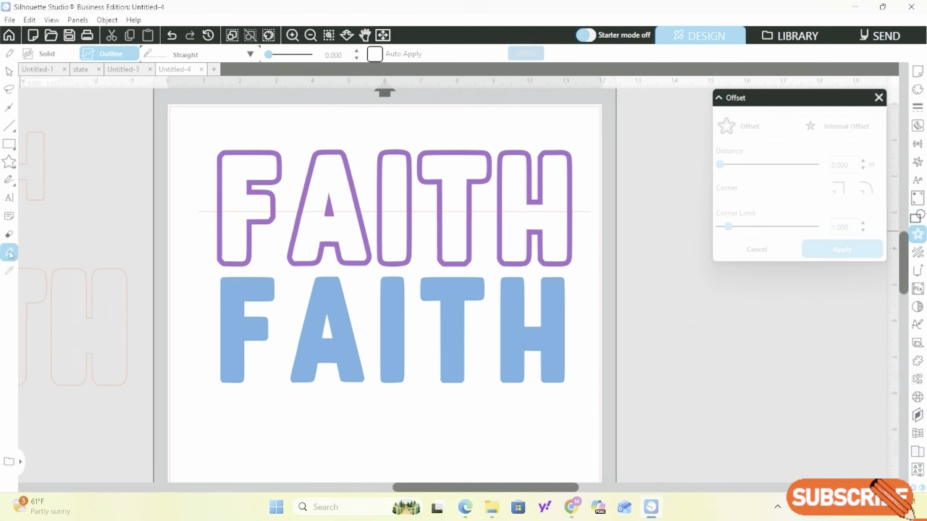
left_click(15, 162)
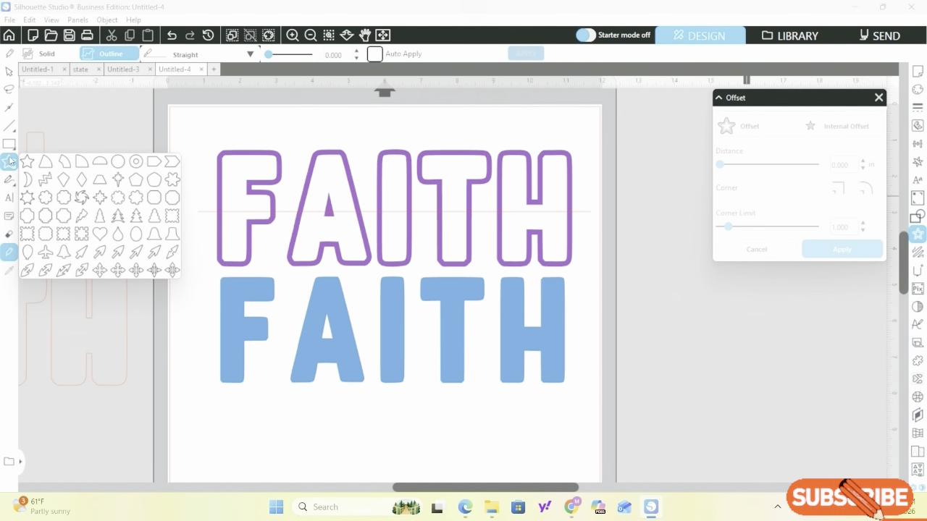
left_click(8, 255)
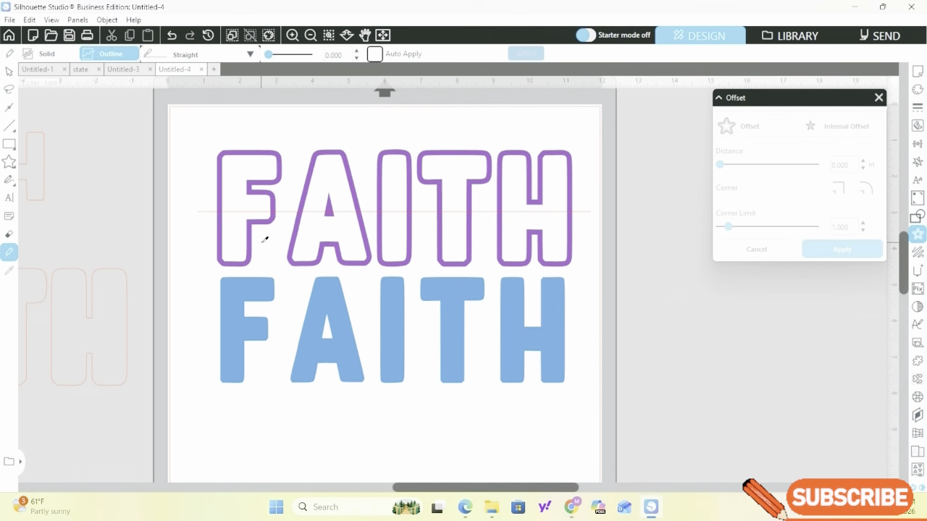
scroll(262, 235, "up", 2)
scroll(262, 240, "down", 2)
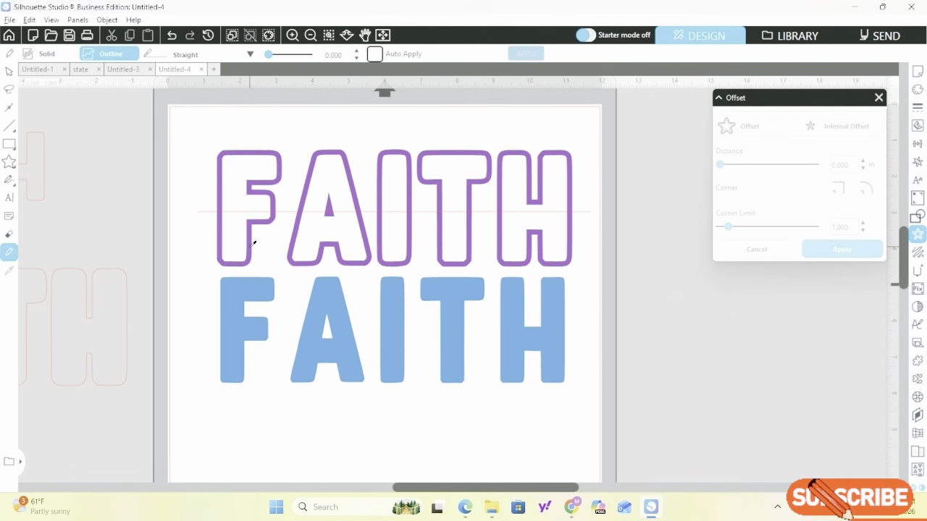
scroll(250, 244, "up", 3)
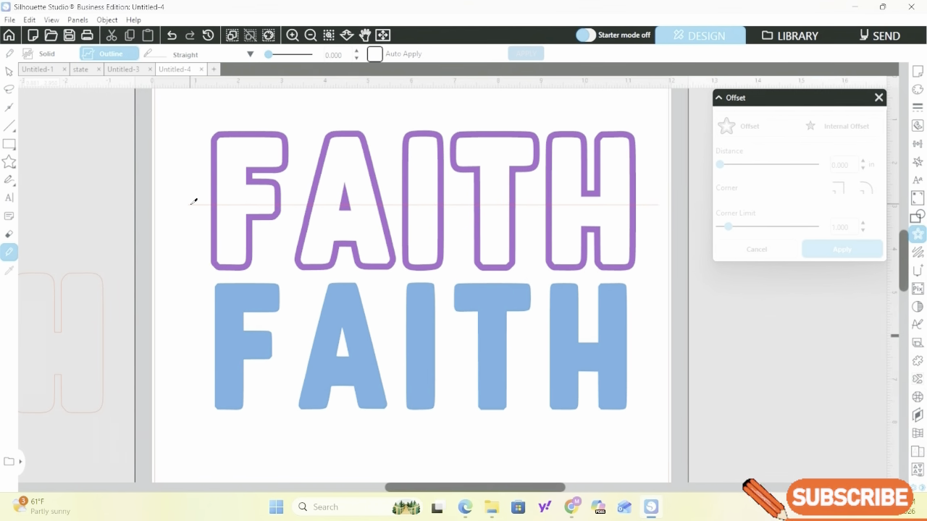
left_click_drag(194, 201, 674, 202)
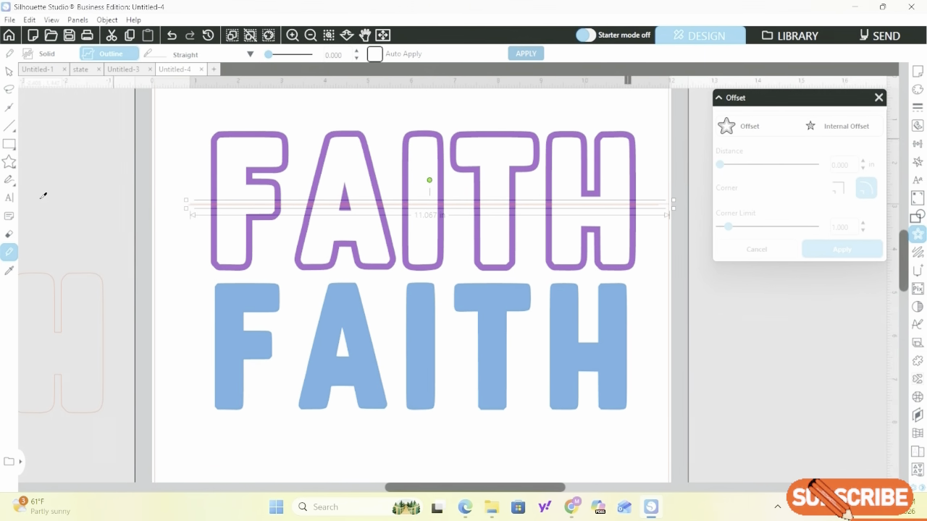
left_click(182, 161)
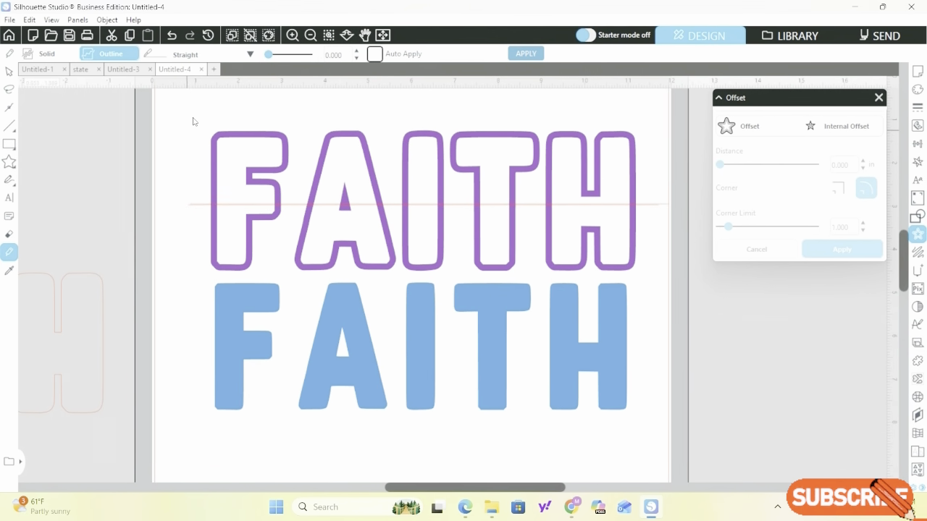
Apply the outline Knife cut to the purple FAITH and clear the horizontal guide line
left_click(250, 176)
left_click_drag(362, 207, 584, 220)
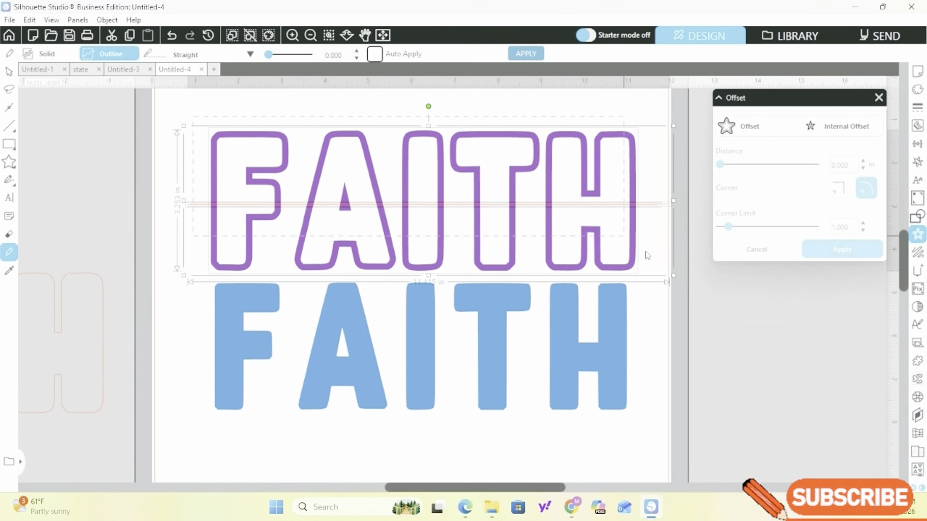
left_click_drag(664, 269, 669, 277)
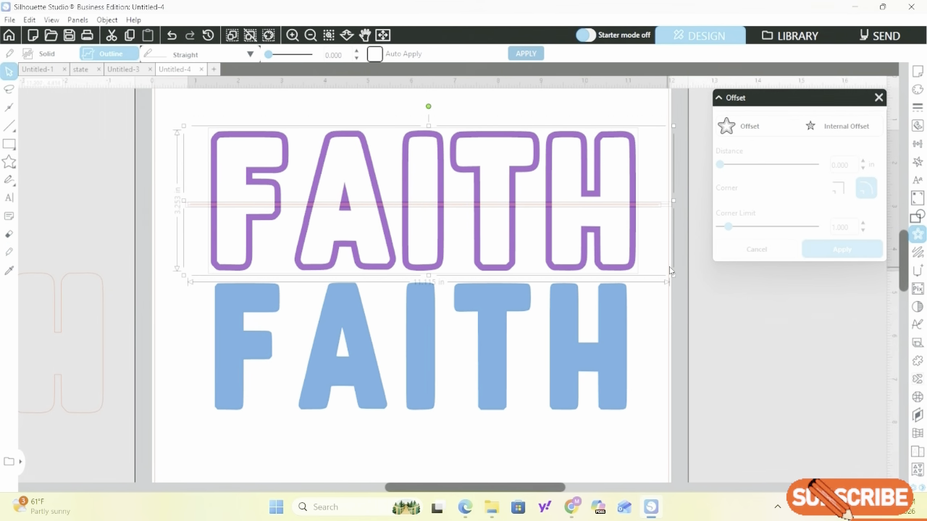
left_click(529, 54)
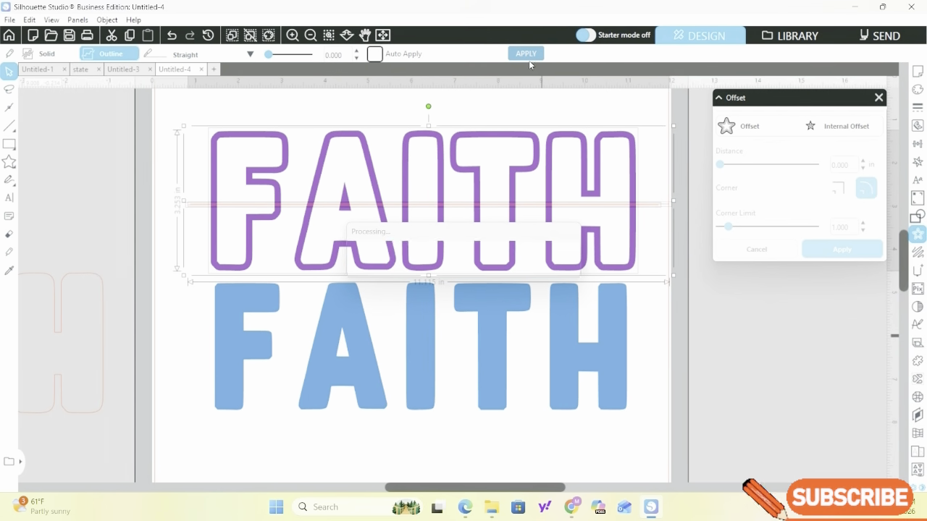
left_click(446, 190)
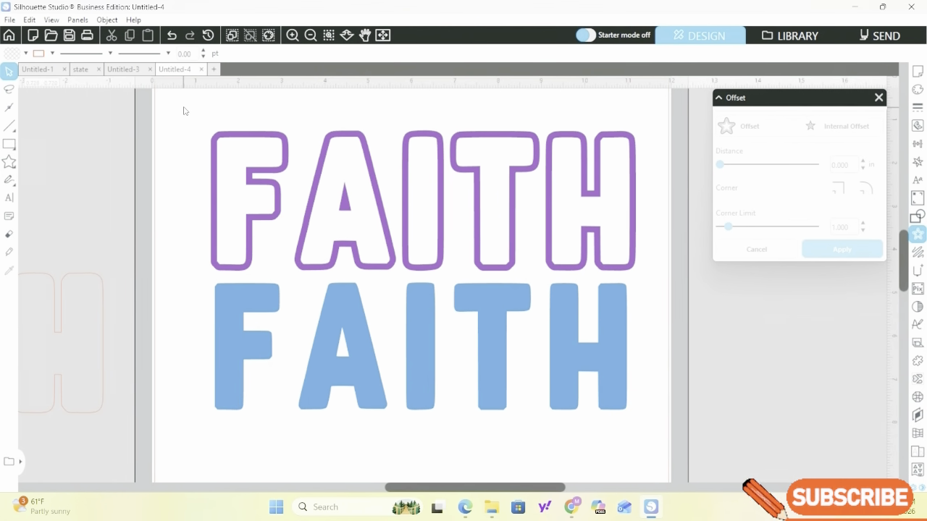
Group all the upper-half pieces of the sliced purple FAITH
left_click_drag(180, 107, 654, 201)
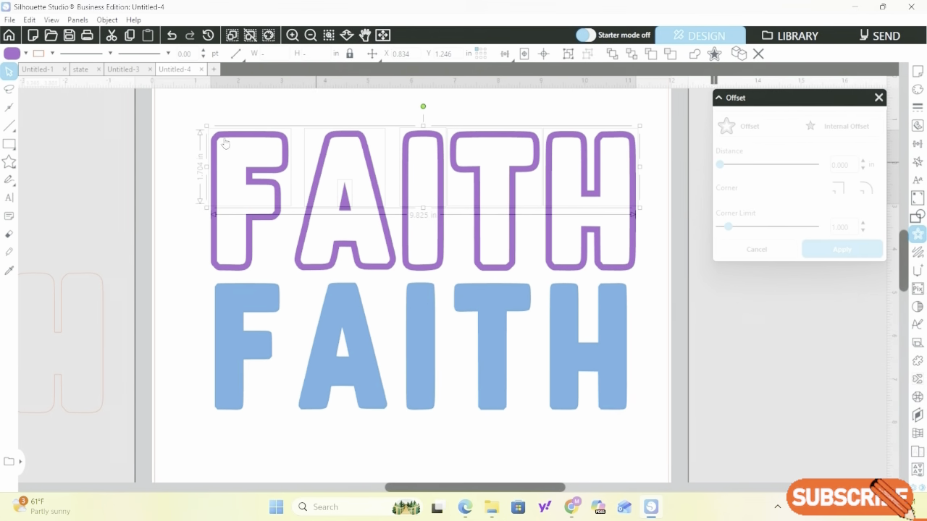
right_click(410, 158)
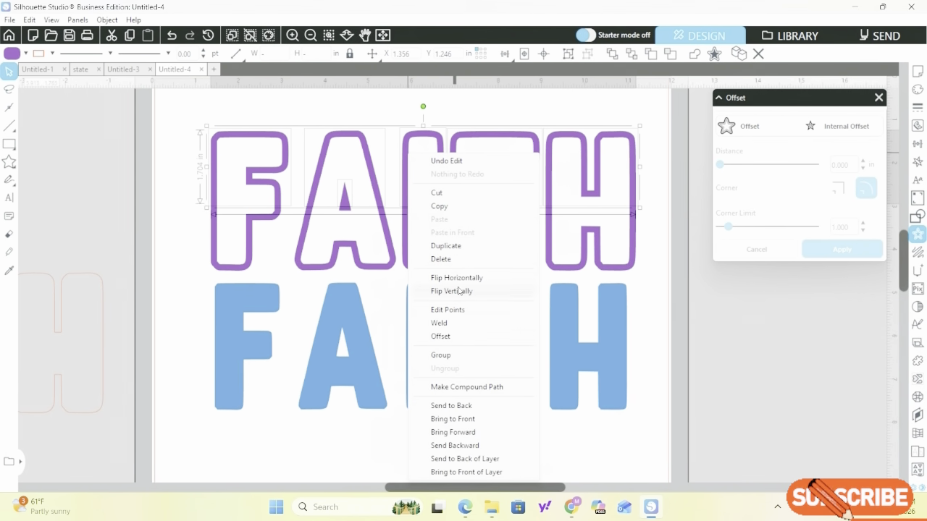
left_click(441, 355)
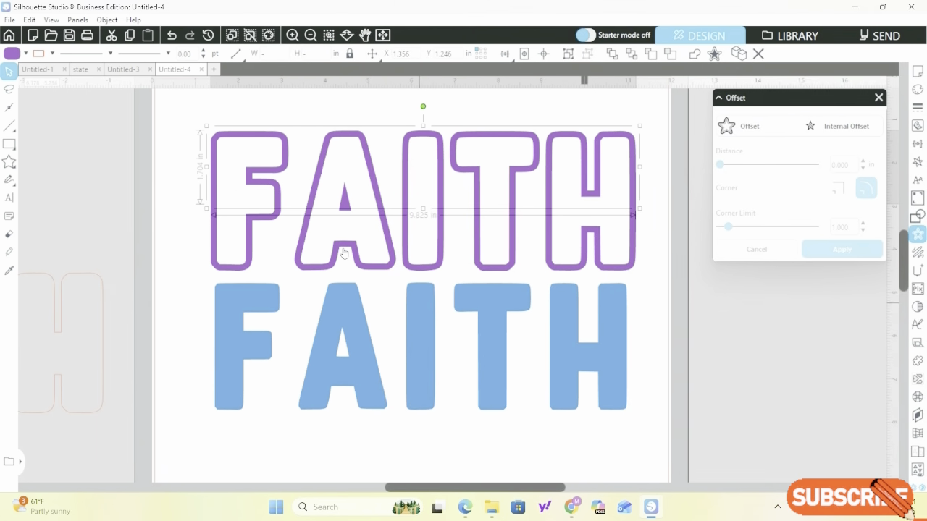
Group all the lower-half pieces of the sliced purple FAITH
left_click_drag(189, 211, 333, 270)
left_click_drag(395, 273, 649, 272)
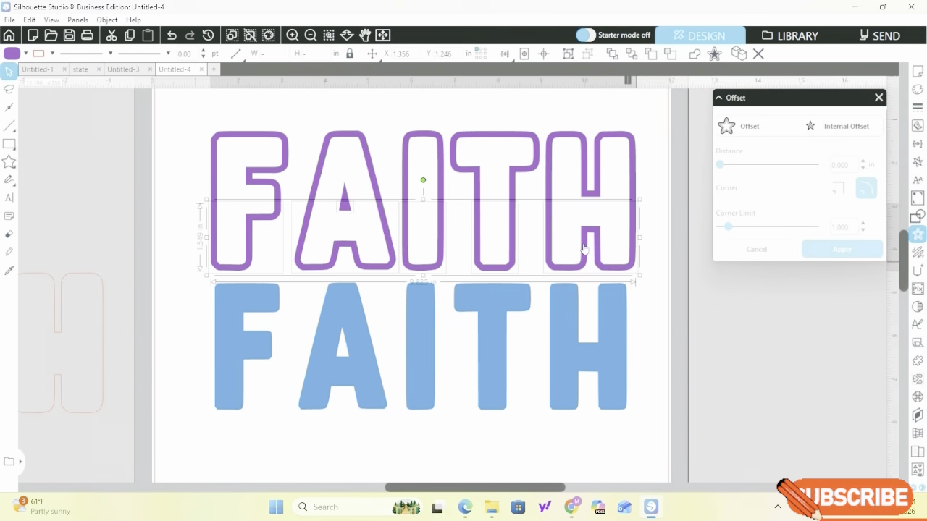
right_click(405, 229)
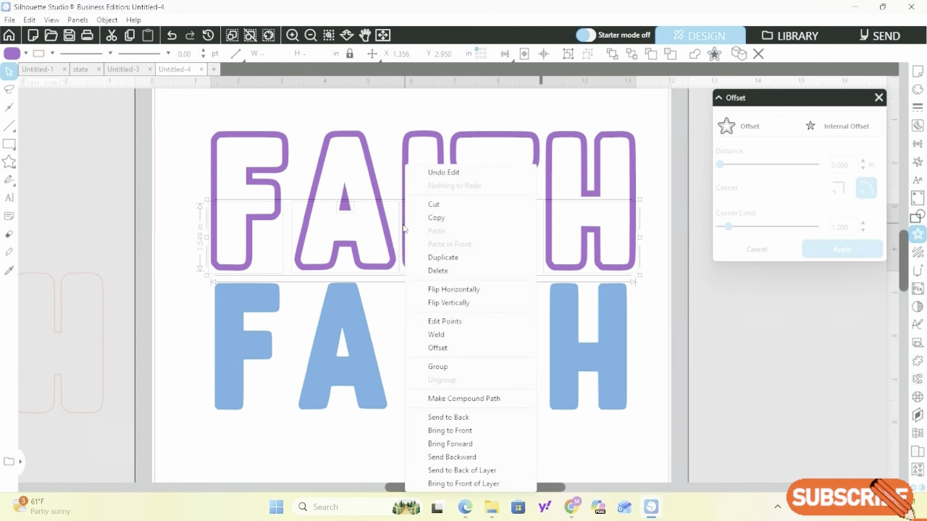
left_click(436, 370)
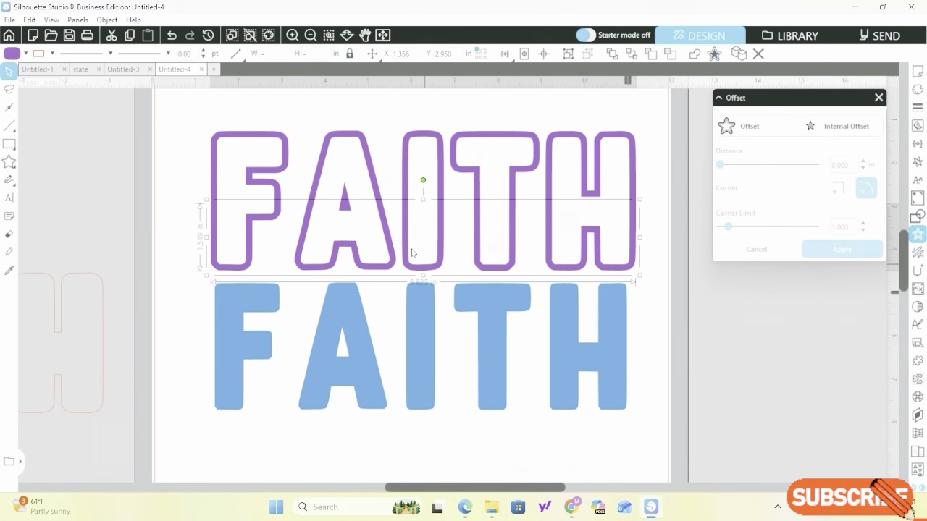
Move the lower purple half beneath the blue FAITH and bring the upper half down to just above it
left_click_drag(407, 241, 404, 456)
left_click_drag(403, 159, 397, 220)
left_click(398, 221)
scroll(402, 221, "down", 1)
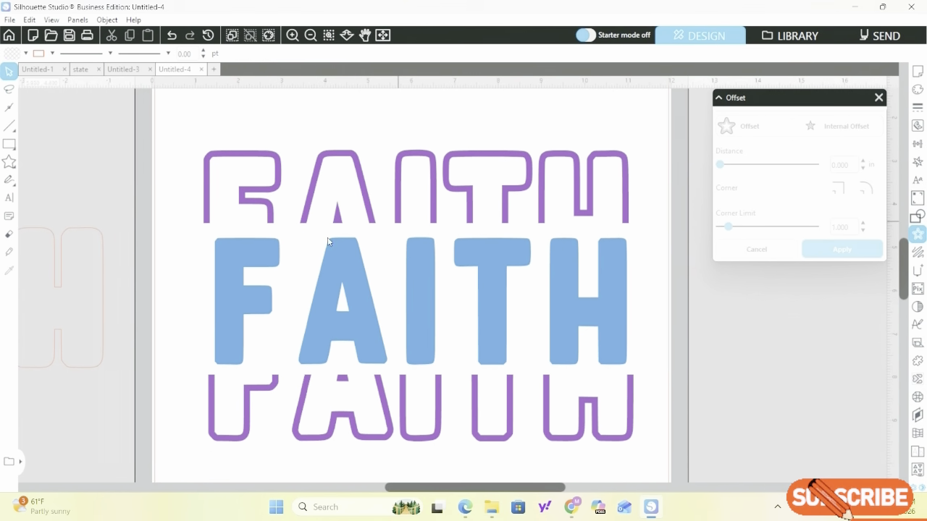
Shift the blue FAITH slightly up toward the upper purple half, and raise the lower half closer beneath it
left_click_drag(189, 227, 598, 420)
left_click_drag(636, 445, 640, 452)
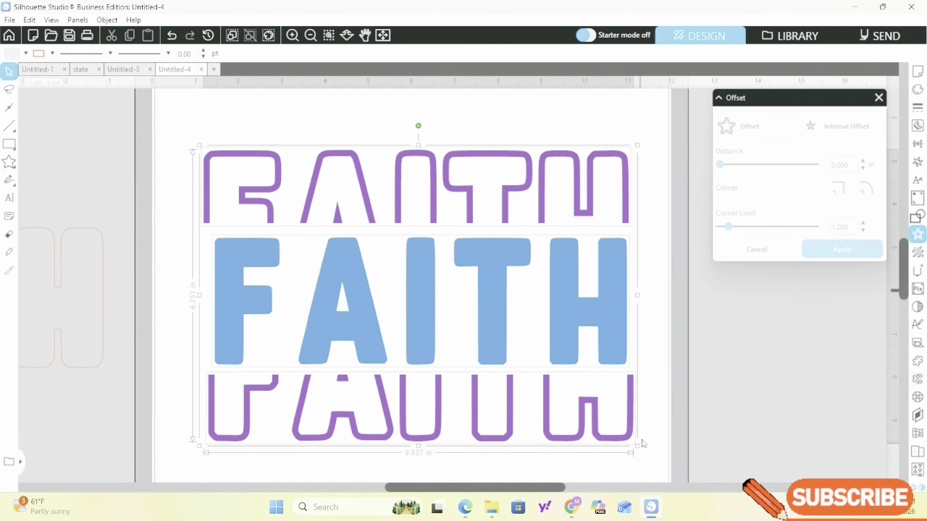
left_click(456, 128)
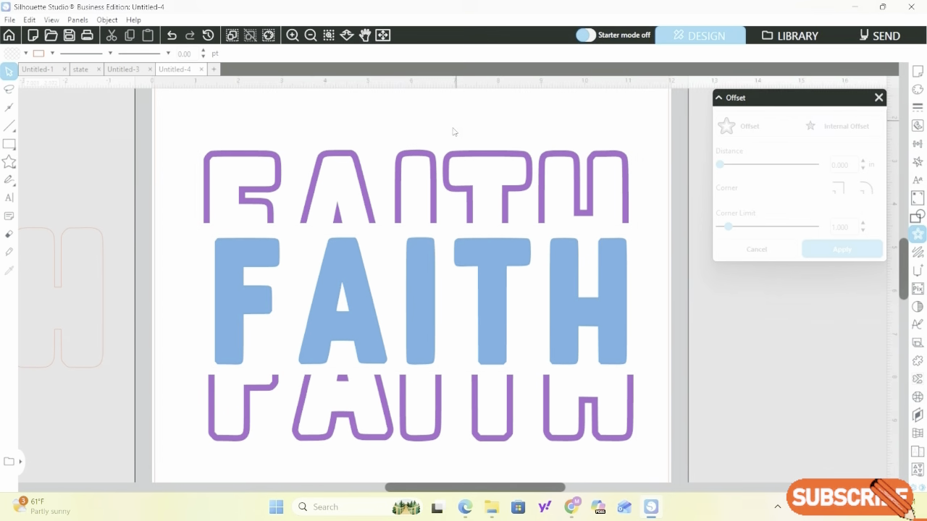
left_click(414, 247)
left_click_drag(413, 246, 416, 243)
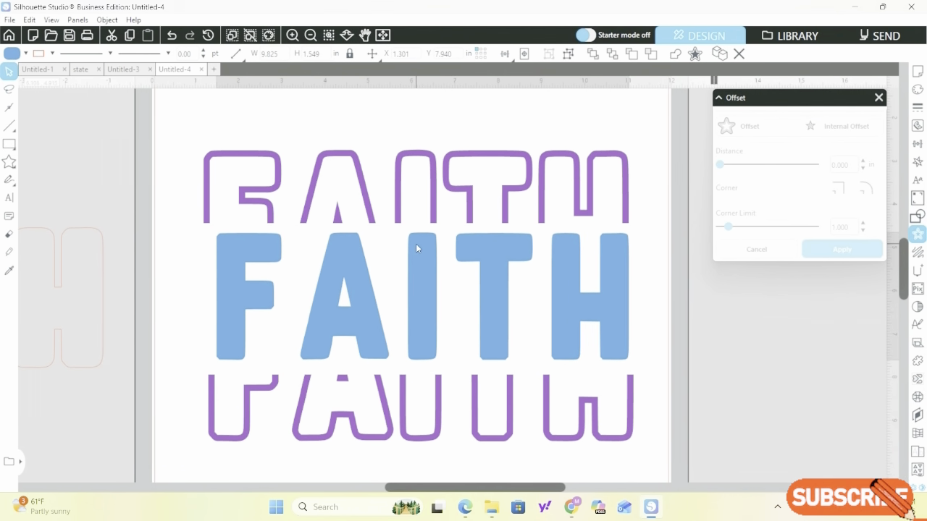
left_click_drag(380, 409, 382, 394)
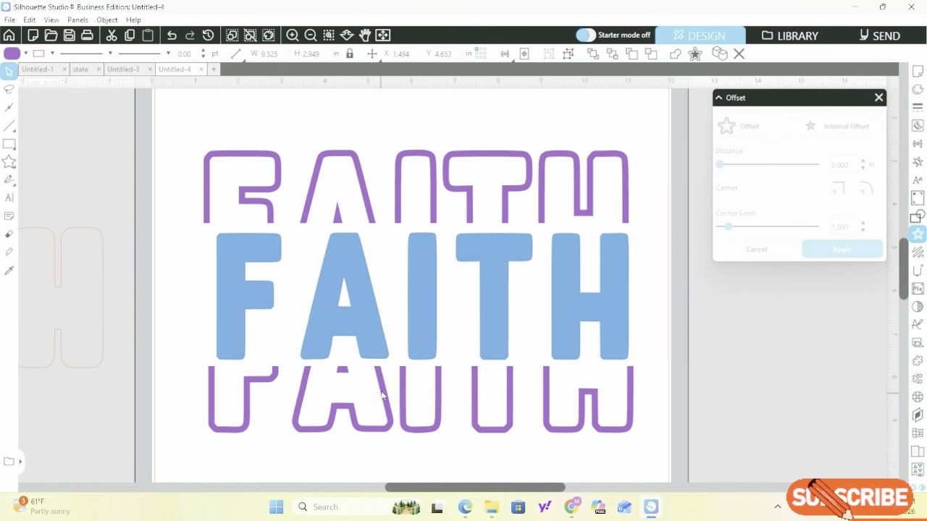
Align the upper purple half, blue FAITH and lower purple half to a common vertical center line
left_click_drag(182, 131, 567, 423)
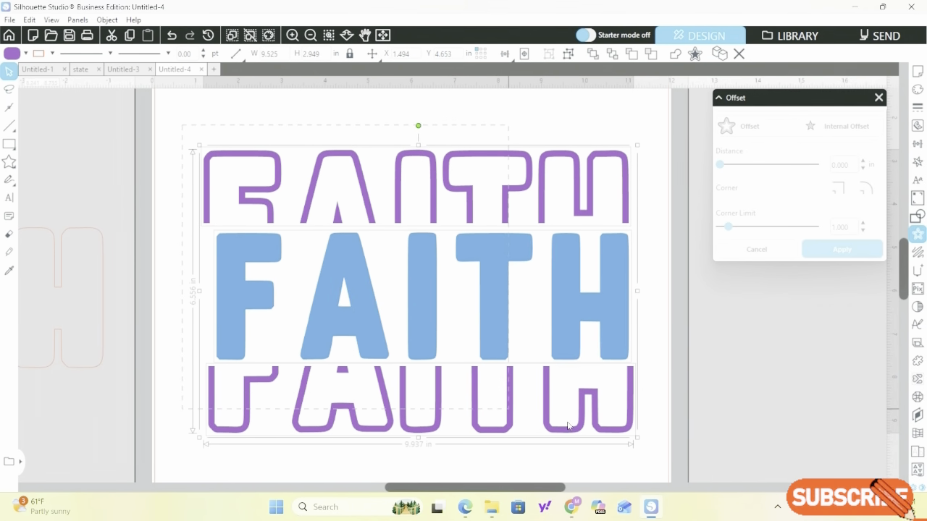
left_click_drag(638, 449, 638, 448)
left_click(521, 55)
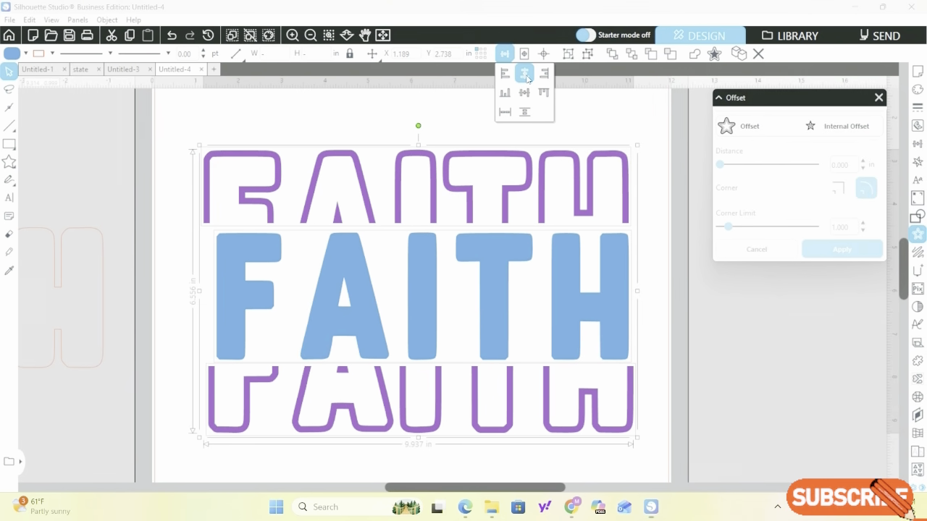
left_click(525, 75)
left_click(527, 76)
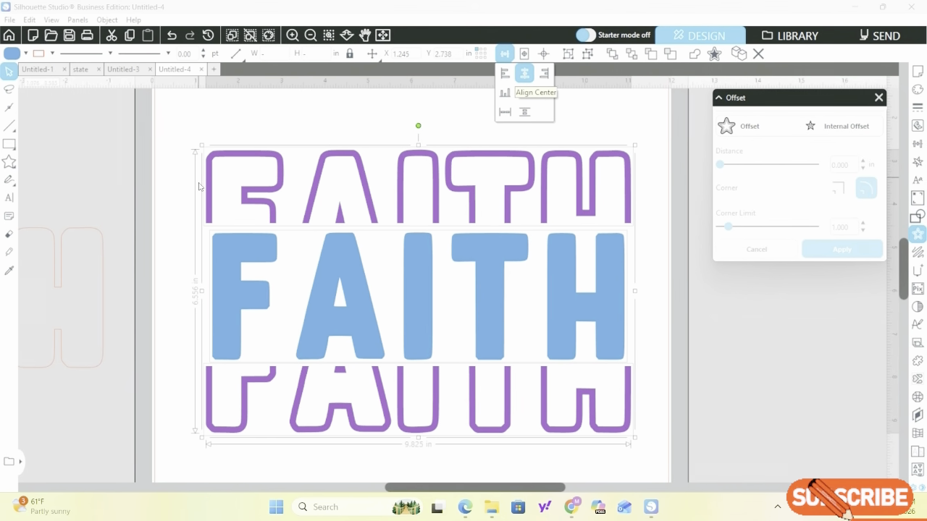
left_click(233, 199)
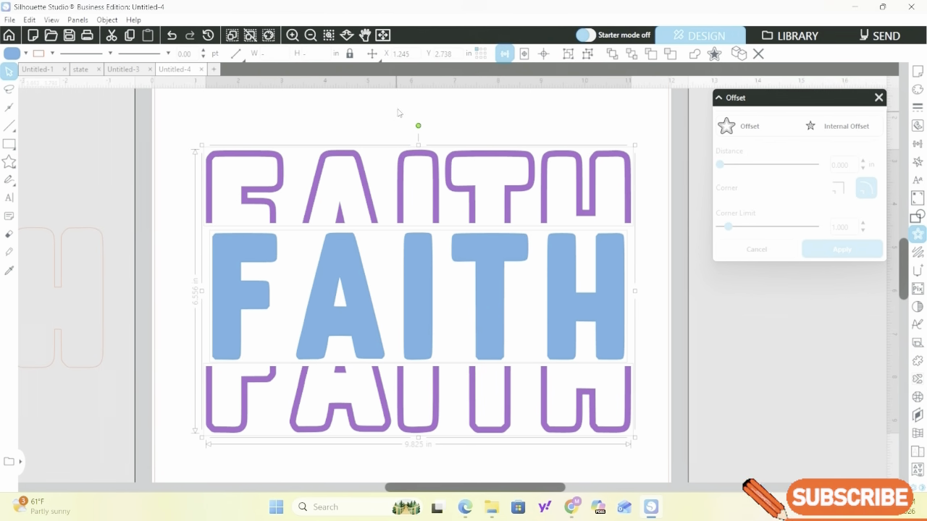
left_click(243, 296)
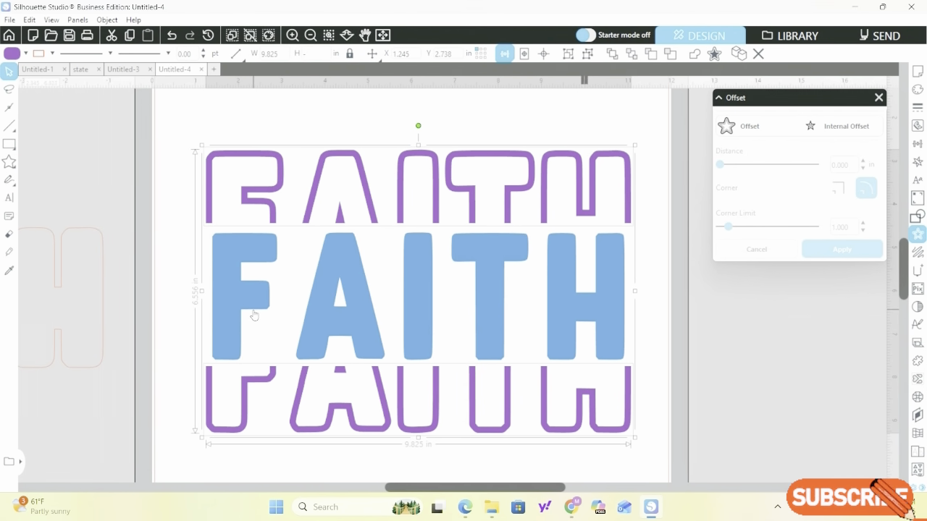
left_click(505, 54)
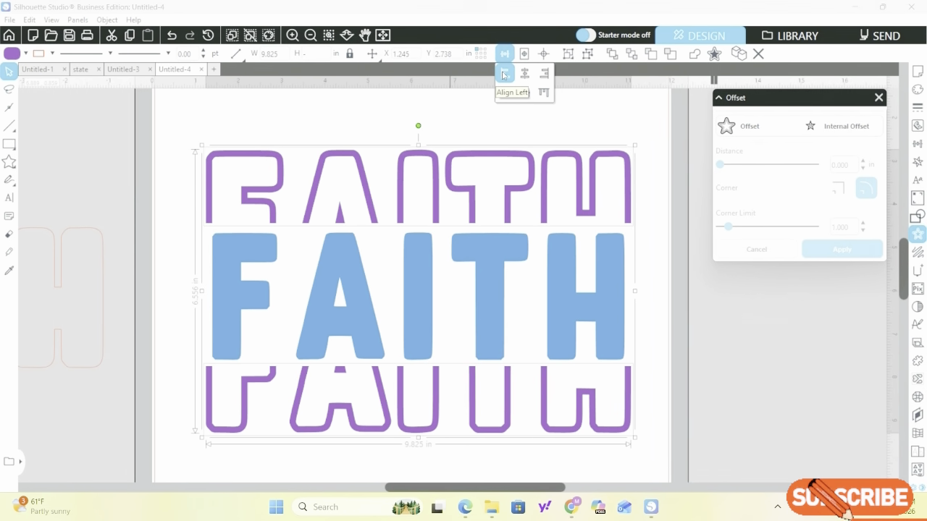
left_click(449, 244)
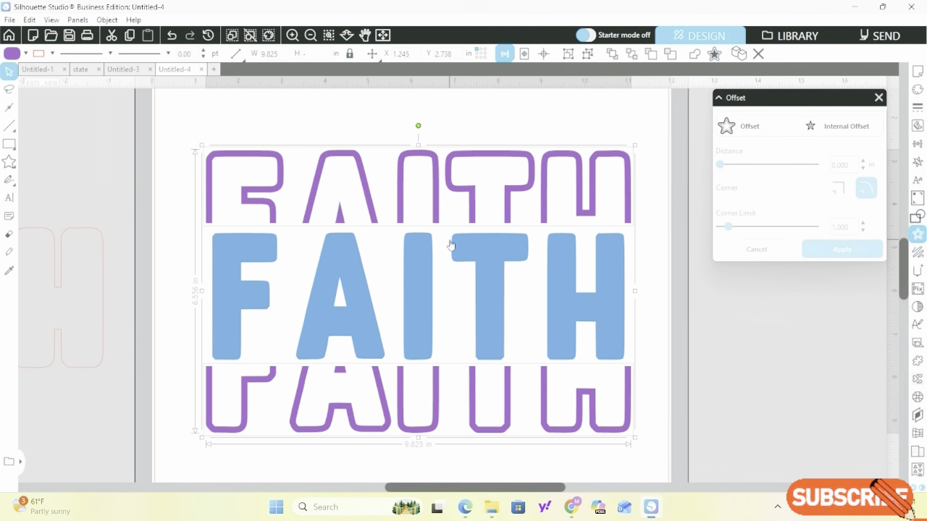
scroll(482, 267, "down", 2)
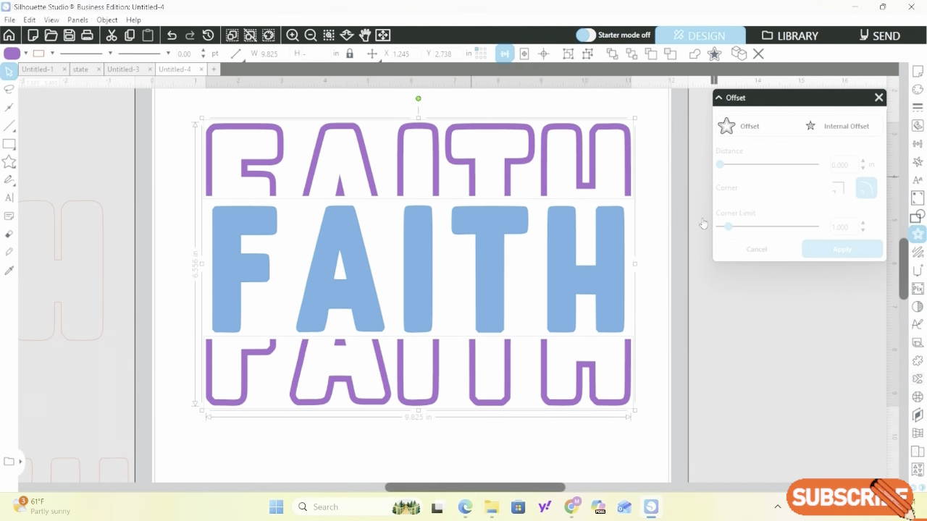
left_click(635, 195)
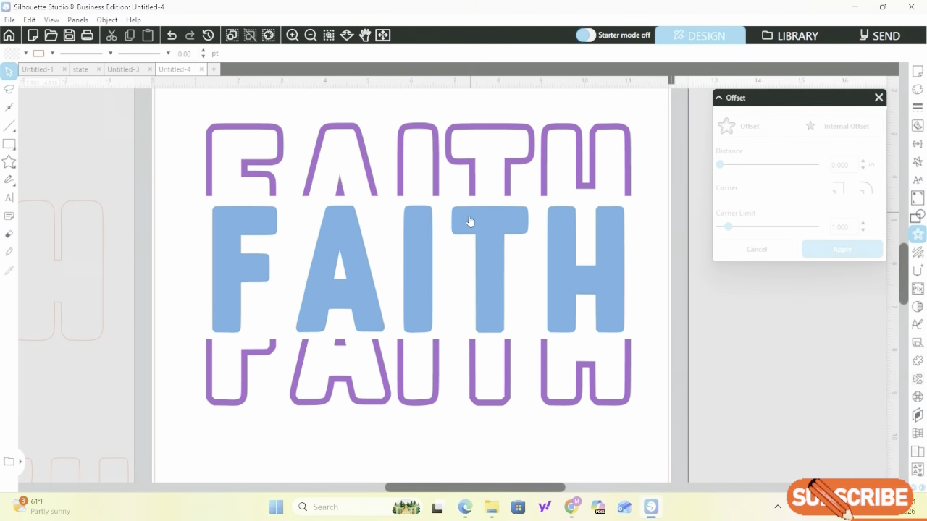
scroll(539, 283, "up", 1)
scroll(536, 283, "up", 1)
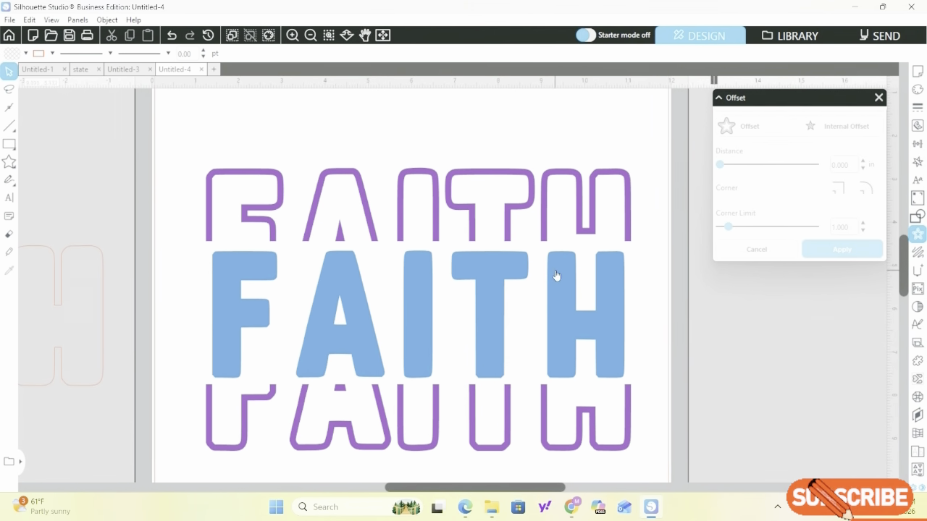
Duplicate the upper purple half of FAITH directly above itself with Replicate
left_click(436, 194)
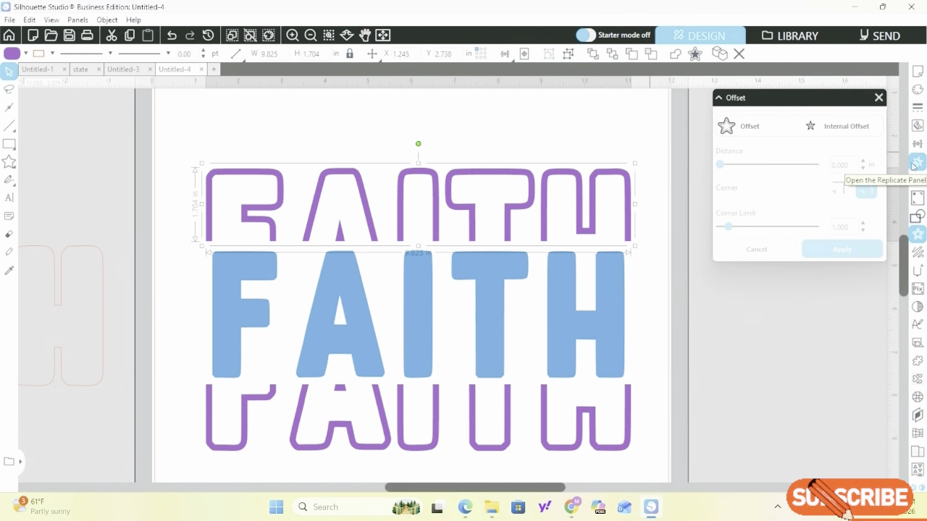
left_click_drag(835, 137, 835, 273)
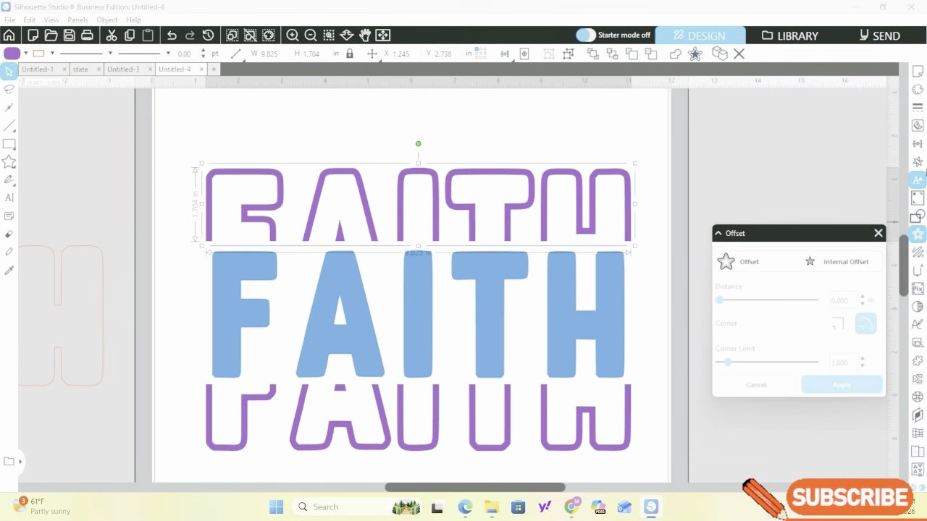
left_click(918, 164)
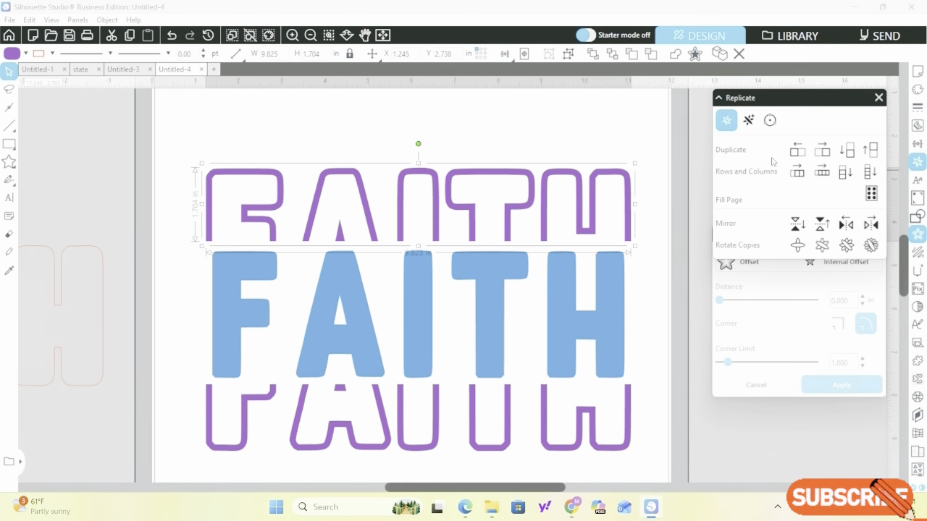
left_click(872, 151)
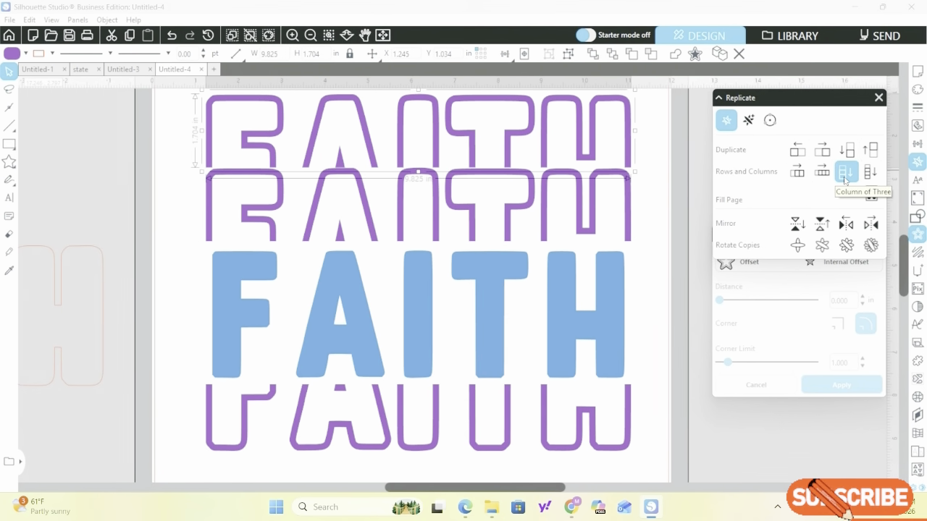
Nudge the topmost purple copy slightly up to a Y position of 0.978 in
key("Up")
key("Up")
key("Up")
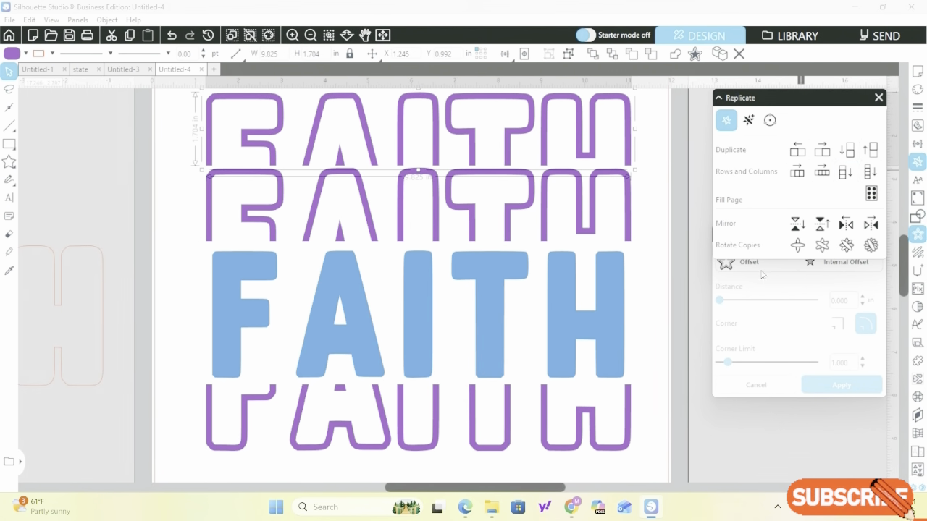
scroll(509, 201, "up", 1)
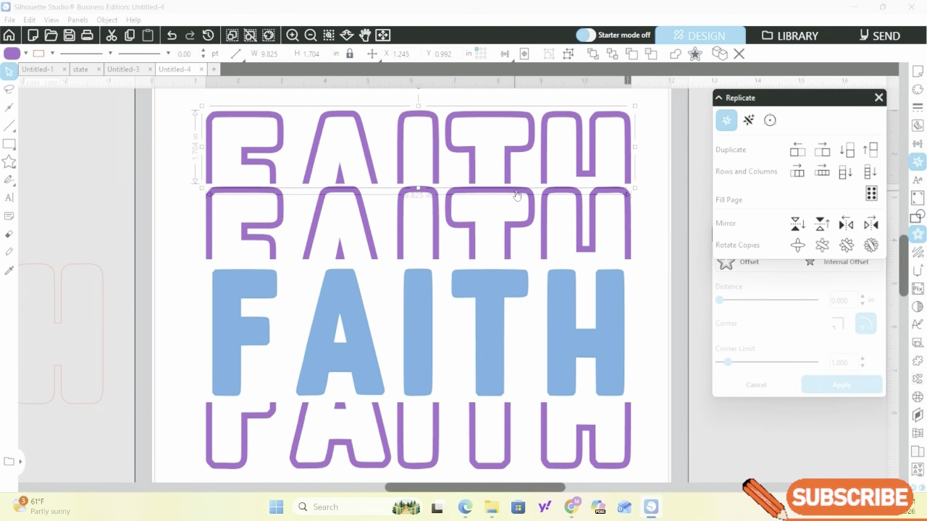
key("Up")
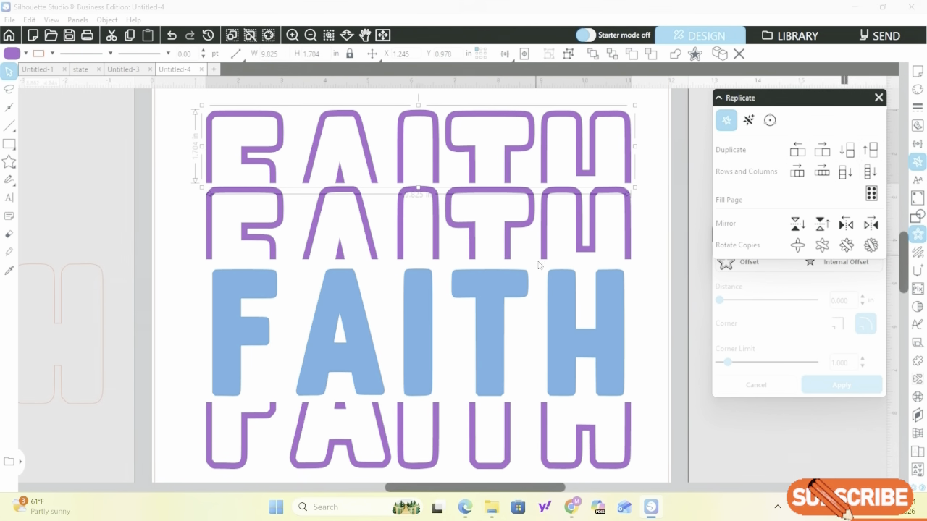
Duplicate the lower purple half of FAITH directly below itself
scroll(540, 281, "down", 1)
scroll(536, 286, "down", 4)
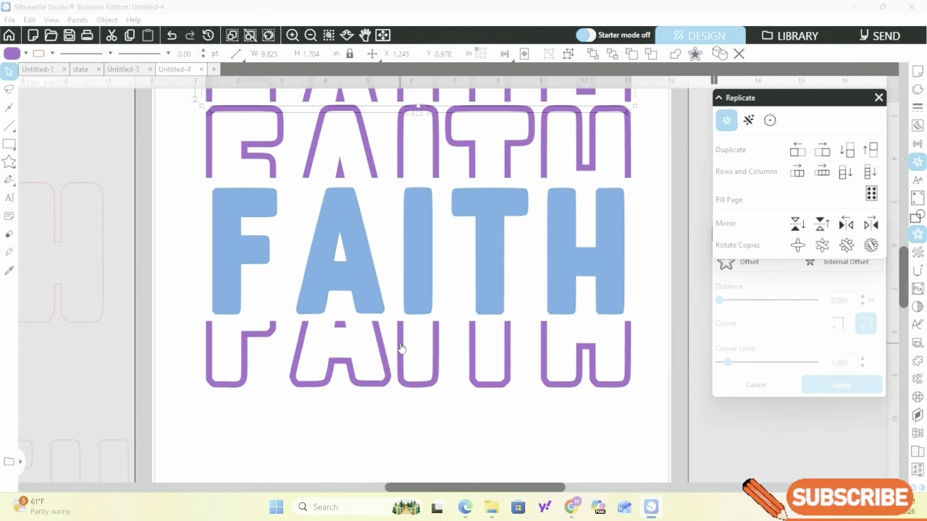
left_click(409, 349)
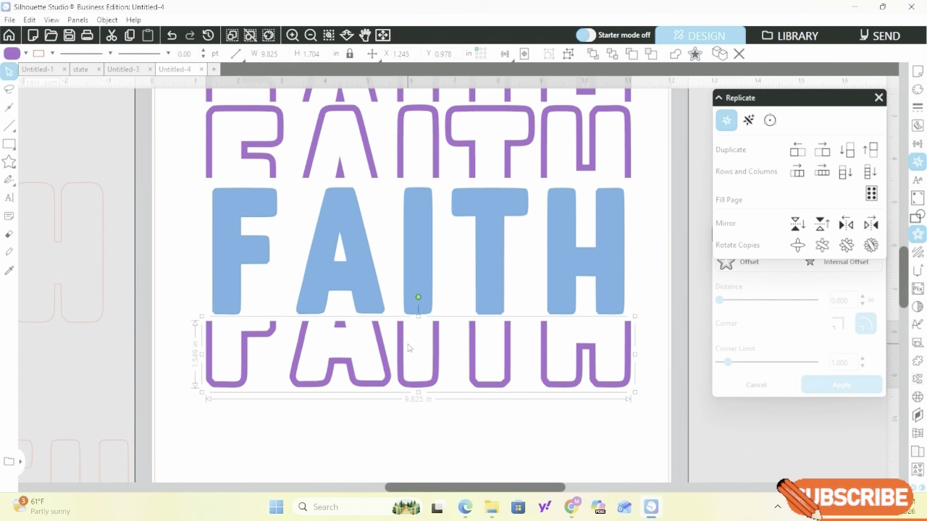
left_click(847, 150)
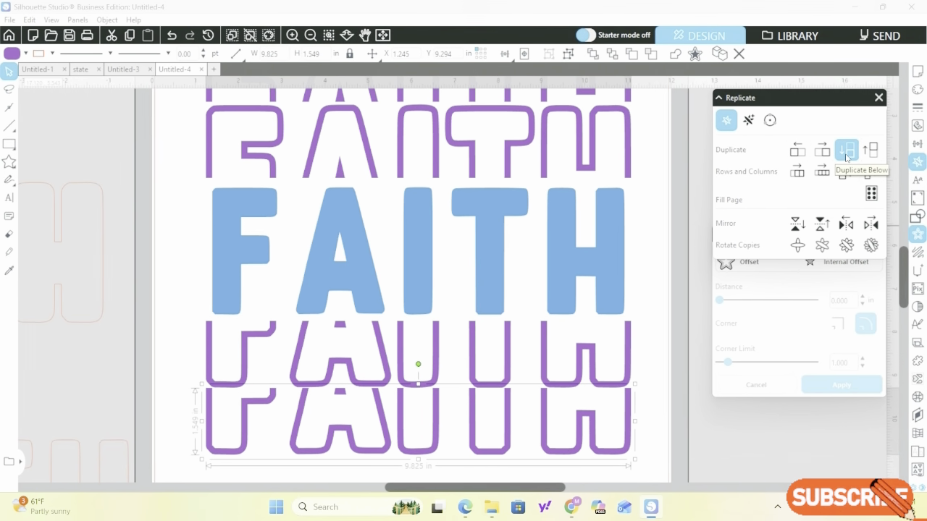
Nudge the lowest purple FAITH copy slightly down to a Y position of 9.377 in
key("Down")
key("Down")
key("Down")
key("Down")
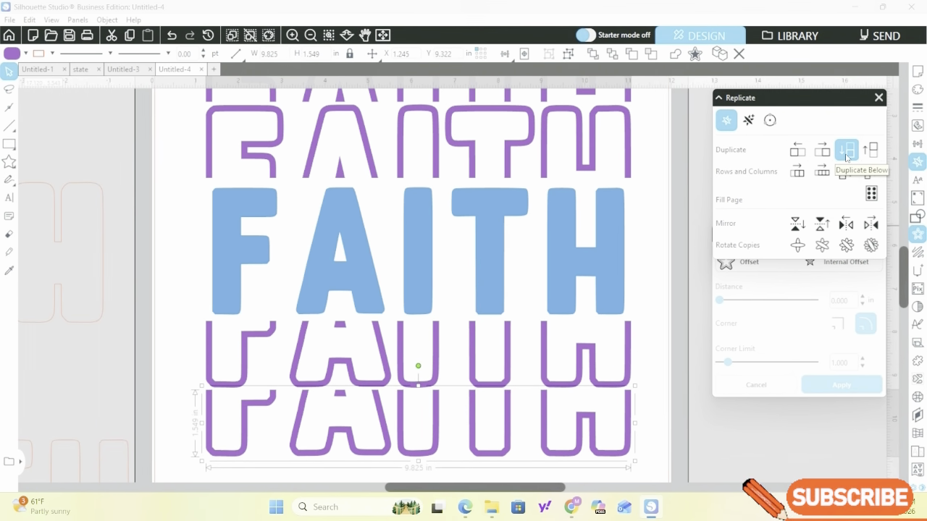
key("Down")
key("Down")
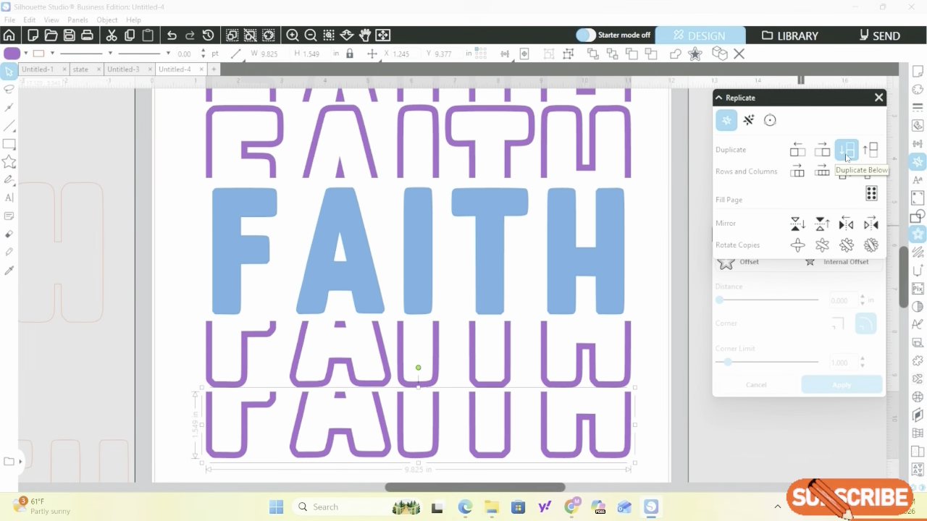
Select the whole FAITH stack and move it up on the page to about X 1.276 in, Y 0.602 in
left_click(309, 37)
left_click(309, 37)
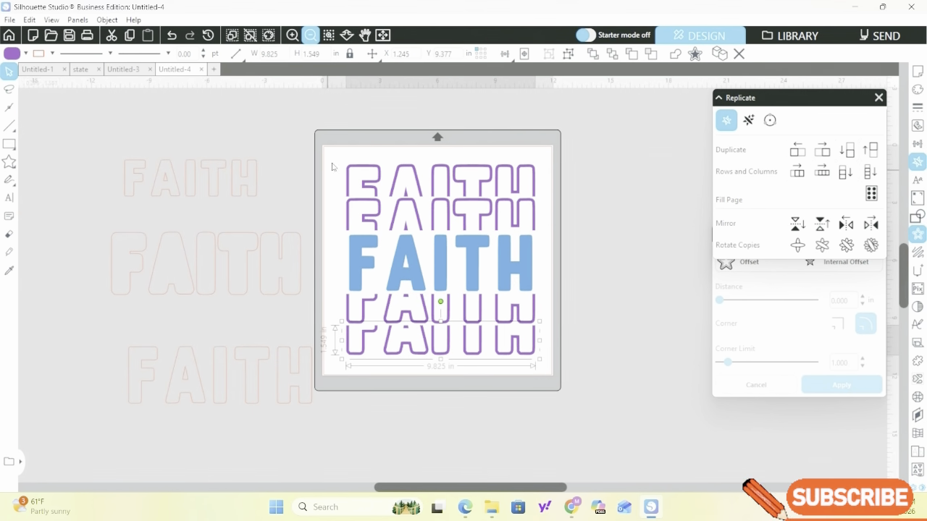
left_click_drag(336, 154, 365, 351)
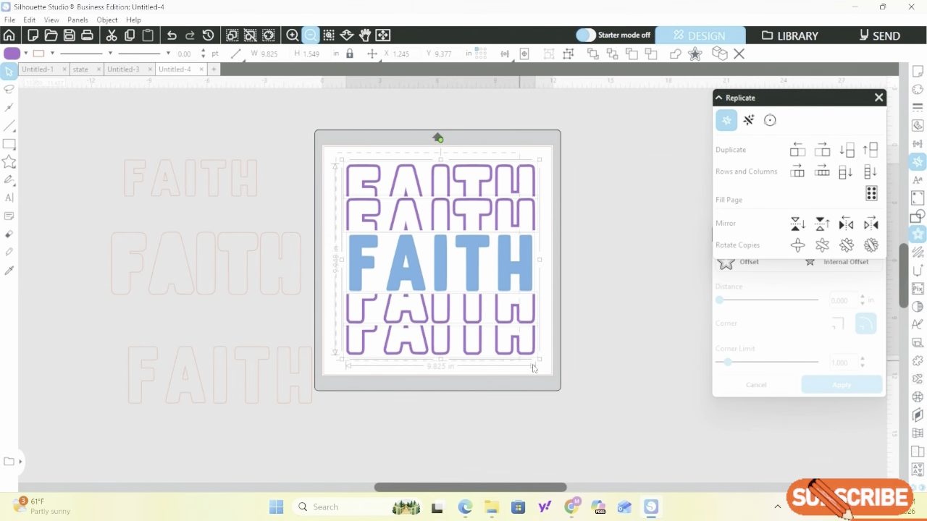
left_click_drag(538, 364, 538, 365)
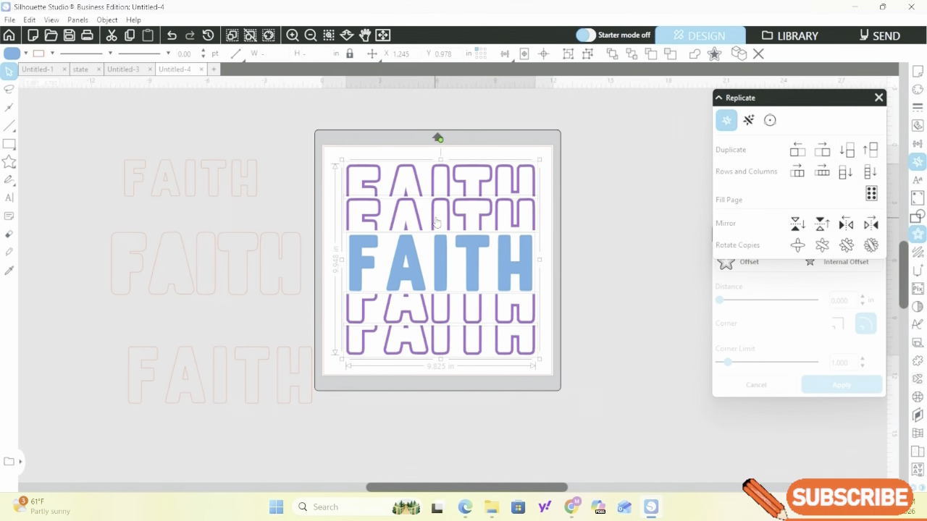
left_click_drag(436, 222, 437, 215)
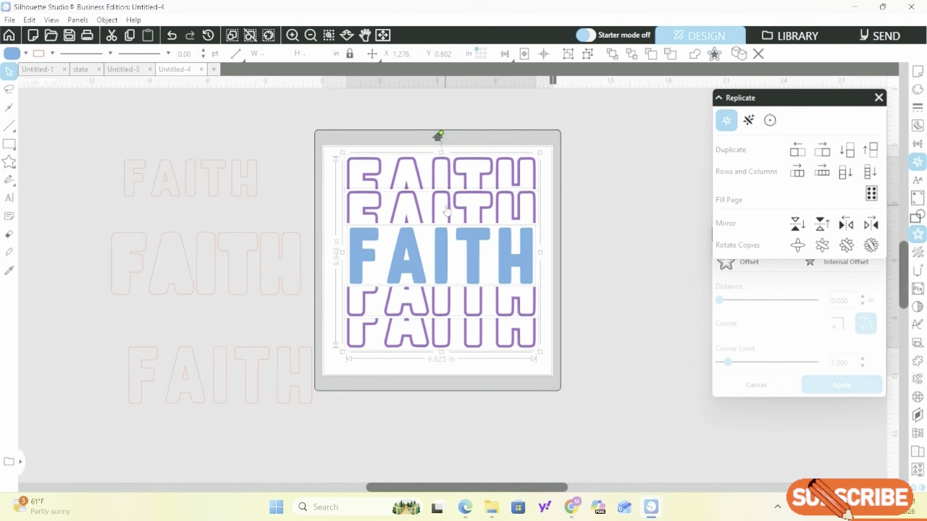
left_click(578, 220)
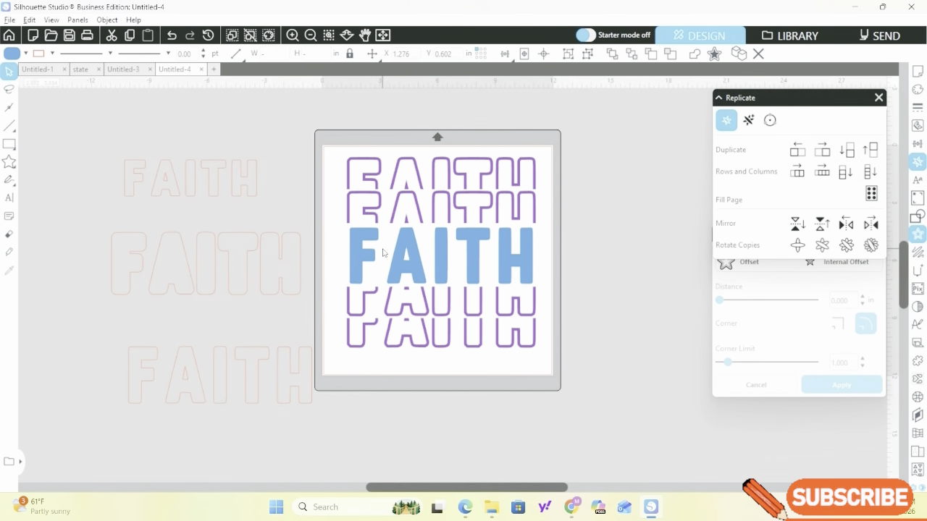
Create a 0.125 in internal offset with sharp corners inside the blue FAITH and make the offset letters a compound path
scroll(398, 253, "up", 3)
scroll(407, 252, "up", 5)
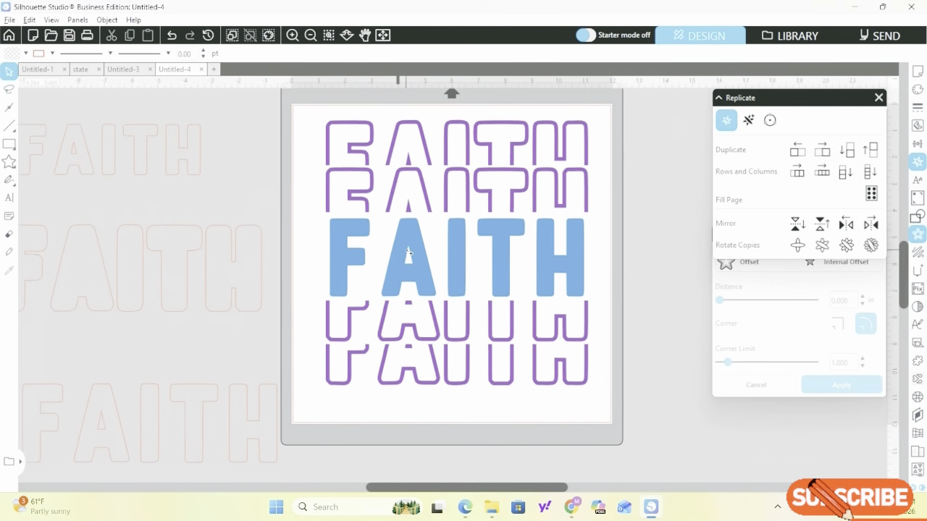
scroll(409, 252, "up", 5)
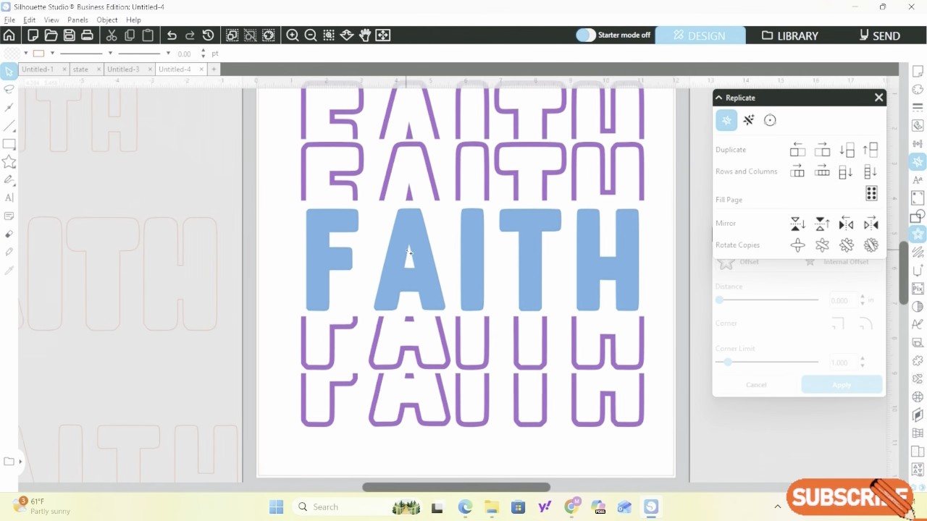
scroll(410, 252, "up", 1)
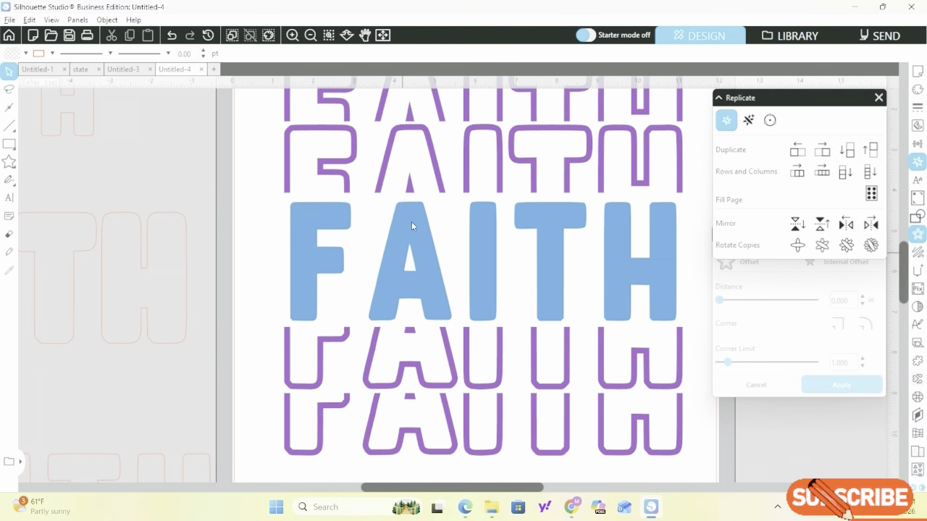
left_click(412, 223)
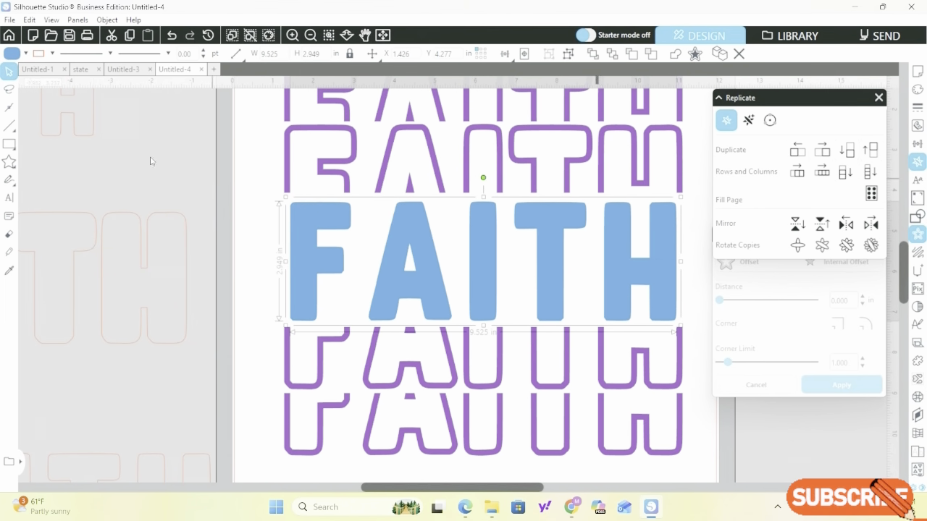
left_click_drag(846, 99, 187, 137)
left_click_drag(811, 245, 806, 168)
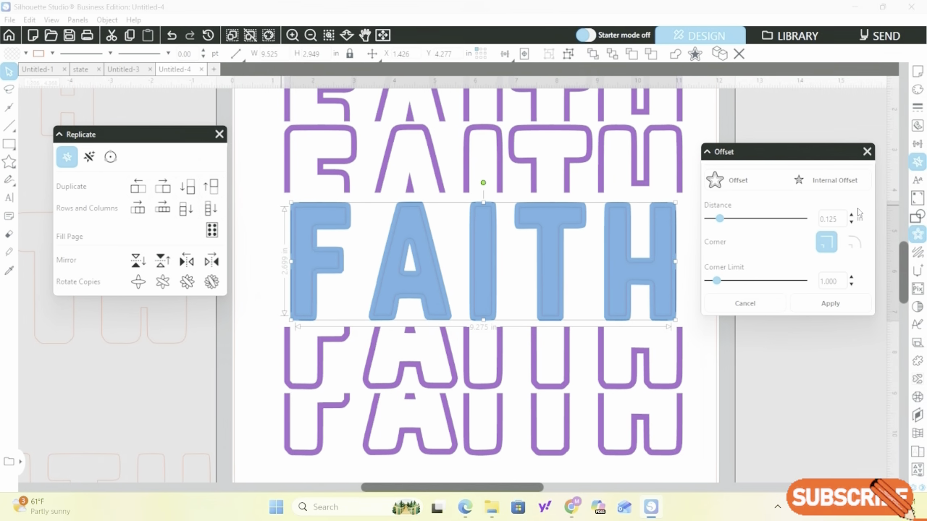
left_click(844, 310)
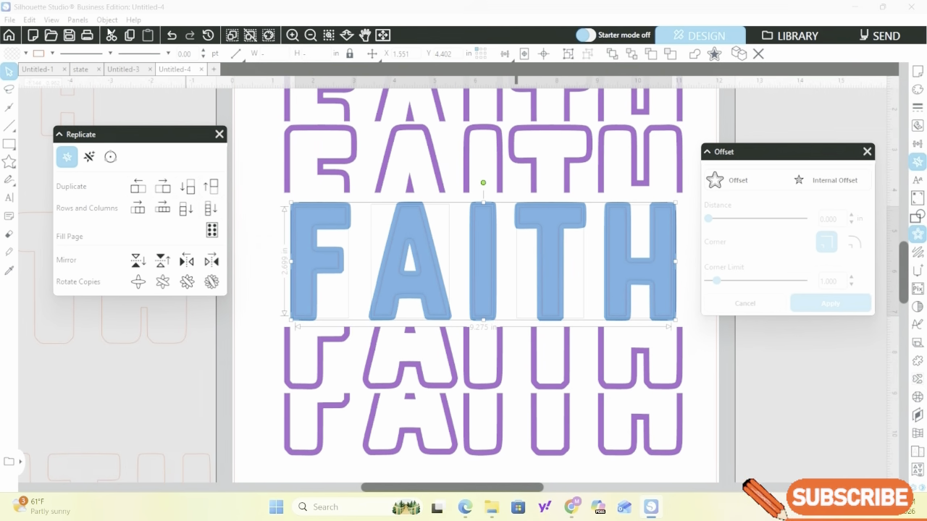
left_click(108, 21)
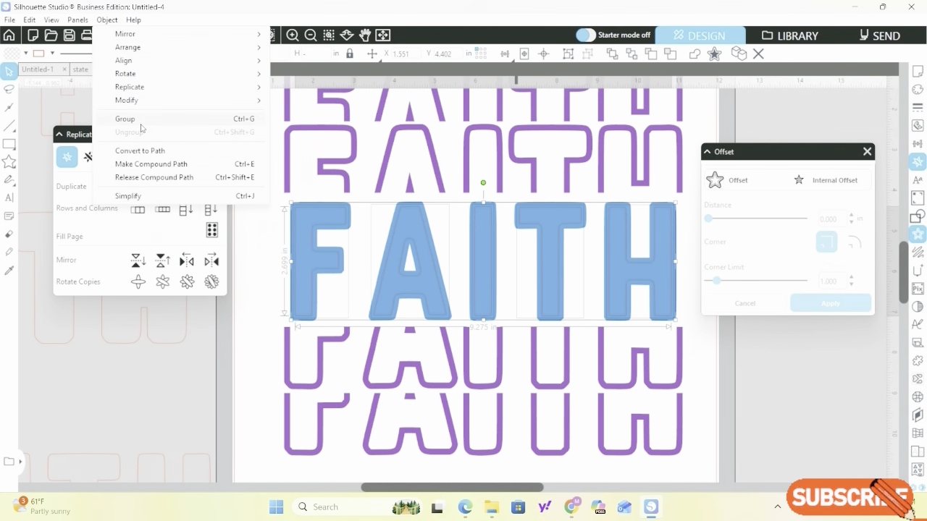
left_click(145, 165)
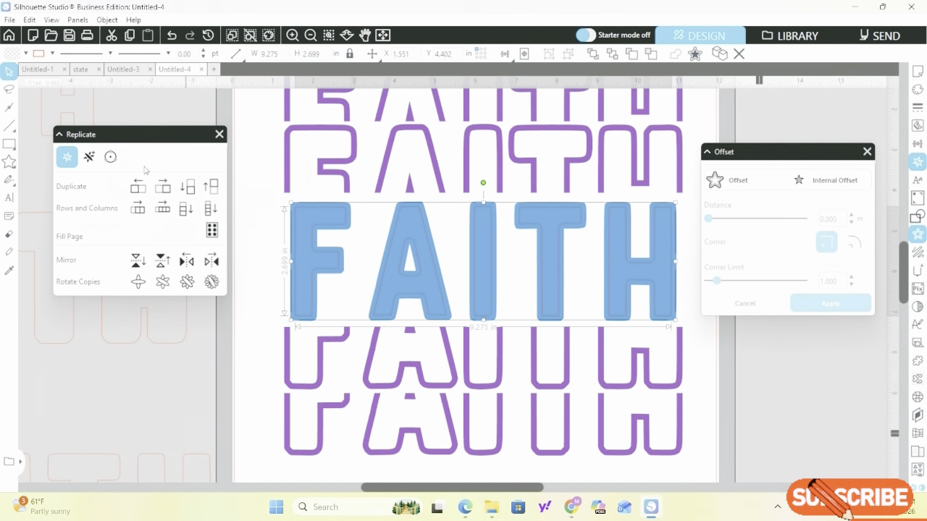
Fill the inner offset FAITH letters with pink and choose a transparent line color for them
left_click(25, 53)
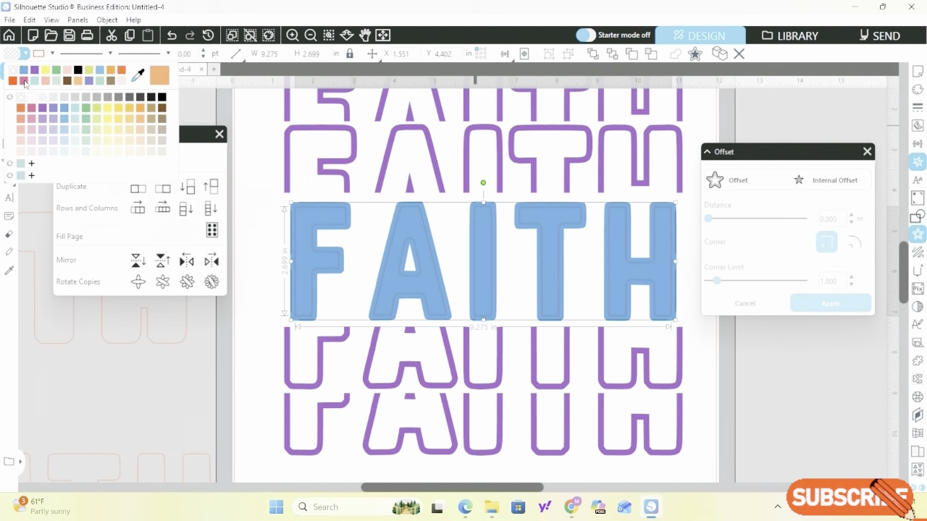
left_click(26, 81)
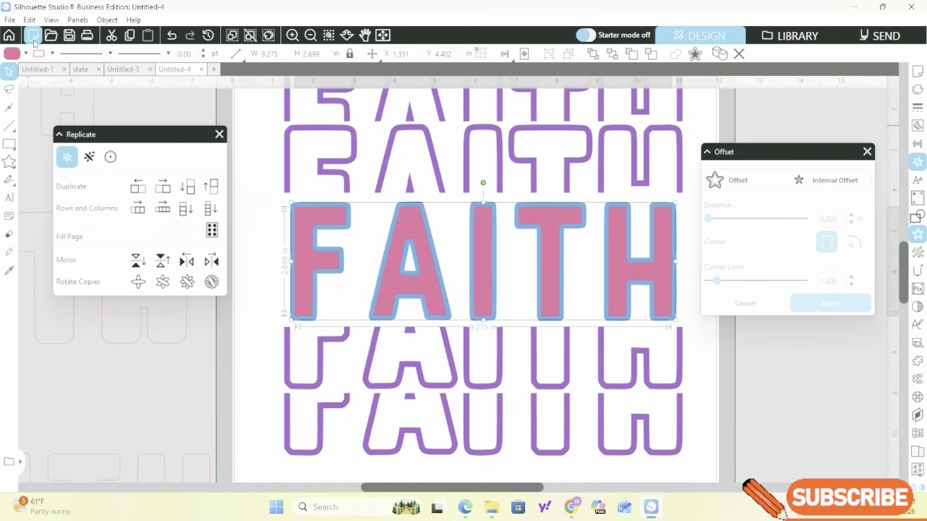
left_click(51, 53)
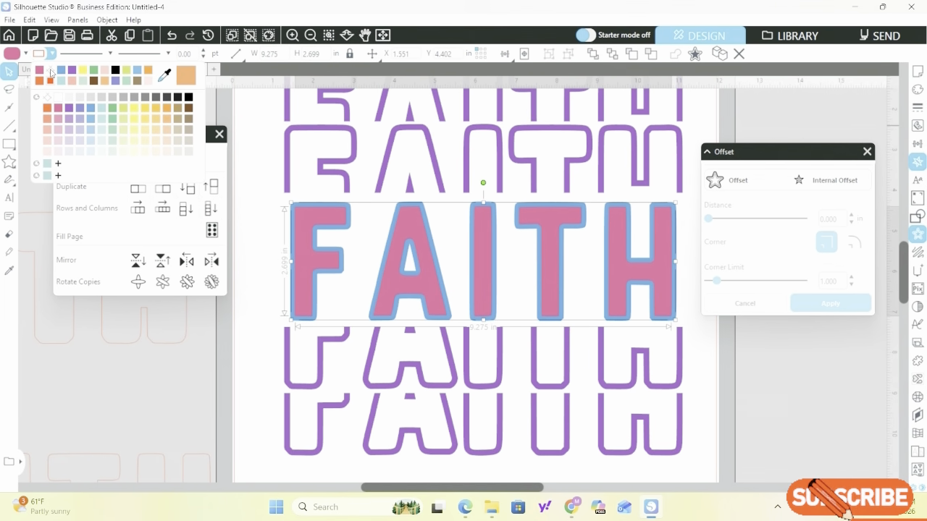
left_click(51, 70)
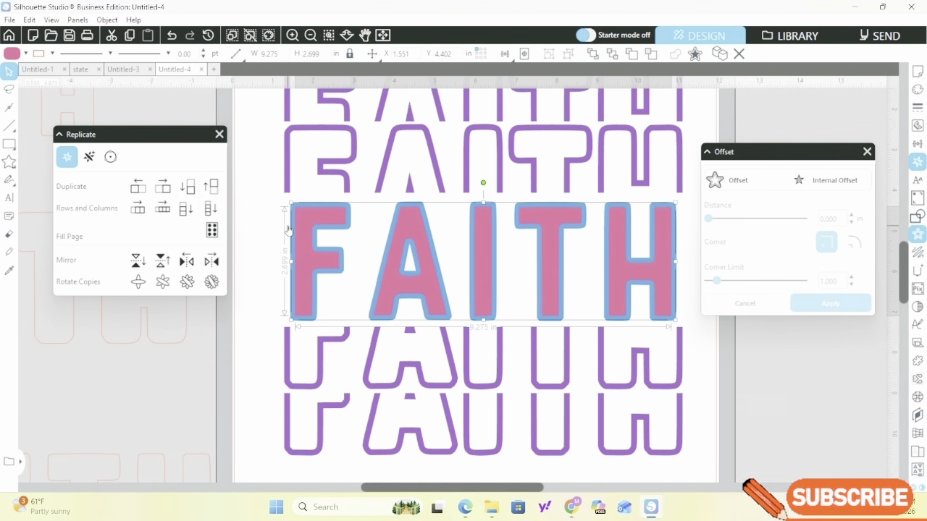
Add the text "over fear" in the empty area just below the design page
scroll(422, 290, "down", 2)
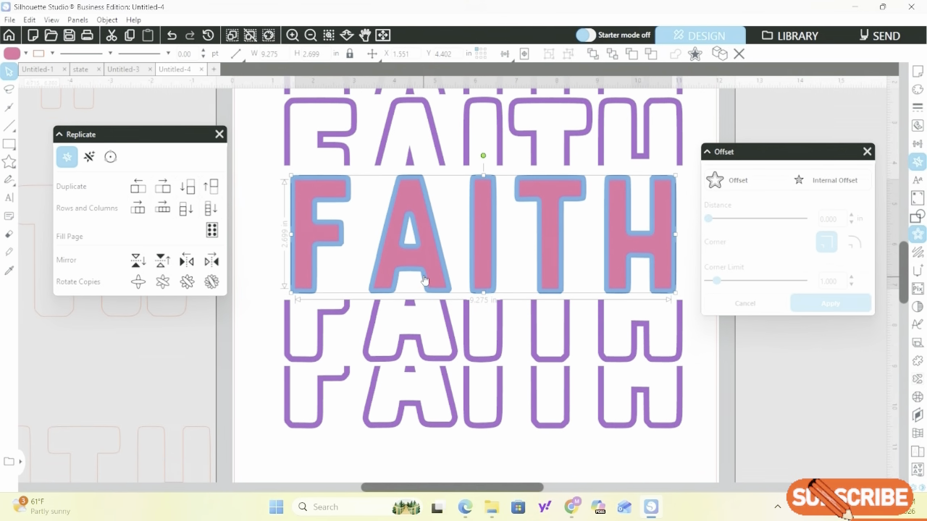
scroll(431, 280, "down", 1)
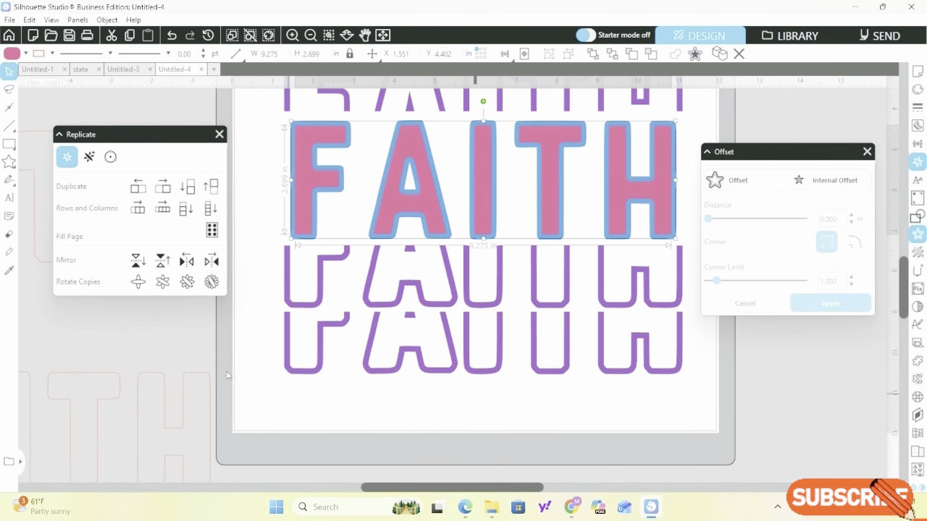
left_click(10, 201)
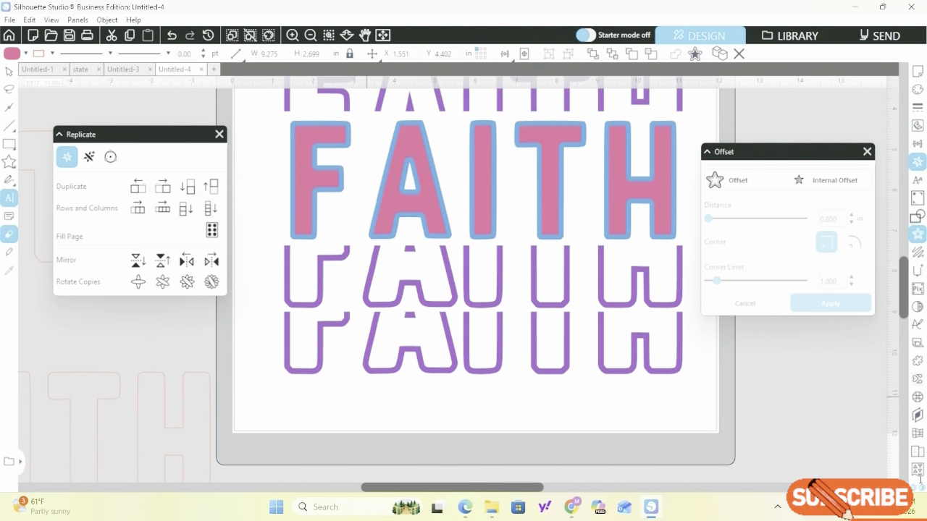
left_click(311, 34)
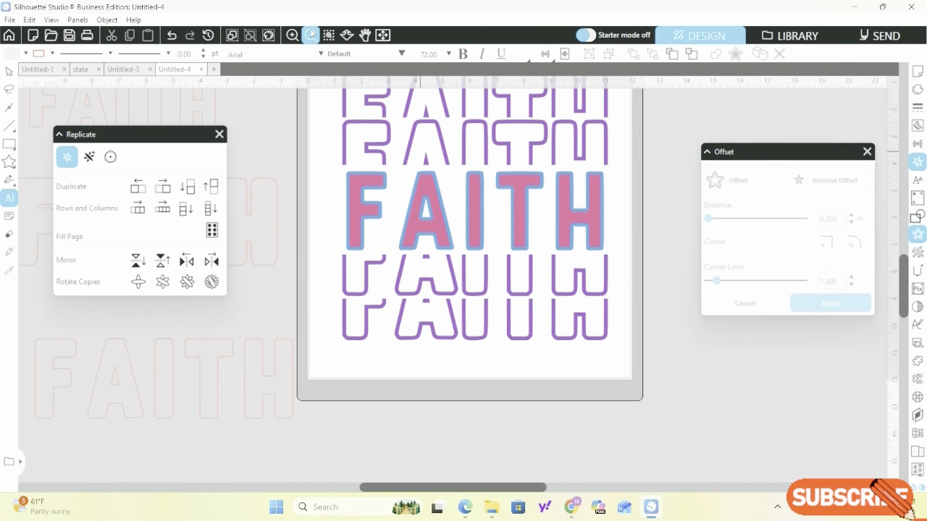
left_click(310, 35)
left_click(311, 34)
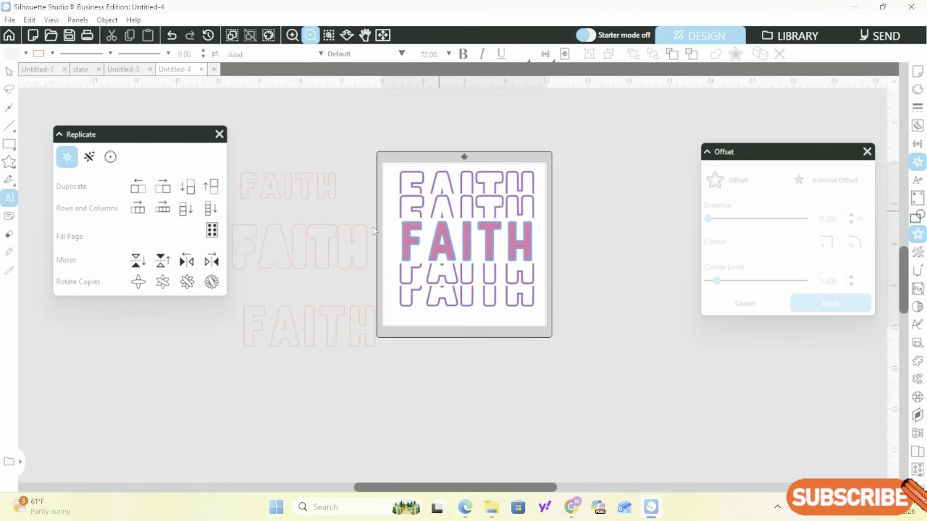
left_click(440, 350)
type("over")
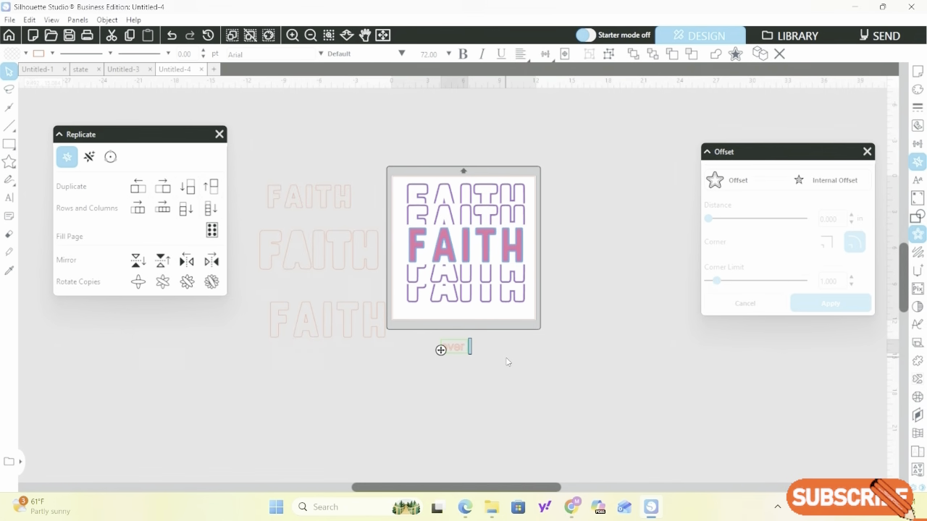
type(" fear")
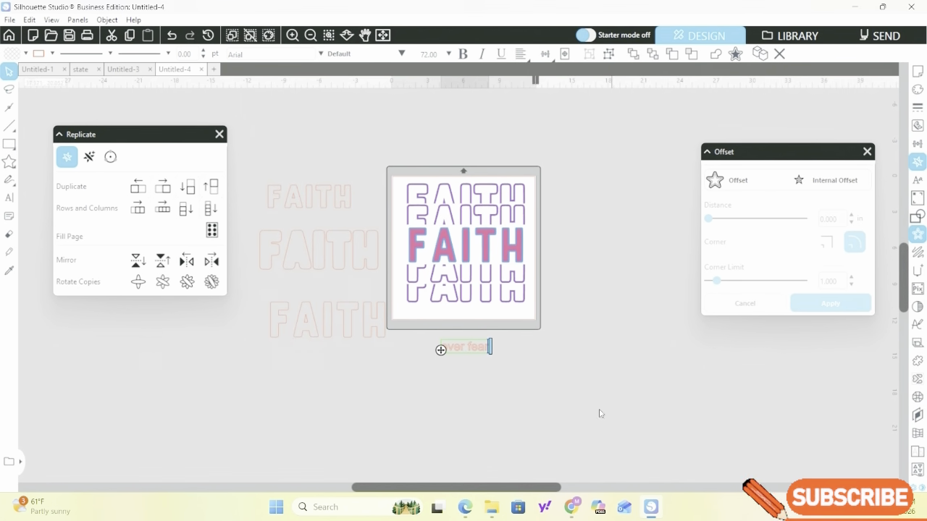
left_click(601, 413)
Move the "over fear" text up toward the page edge and set its font to Memo Sketch
scroll(480, 367, "up", 4)
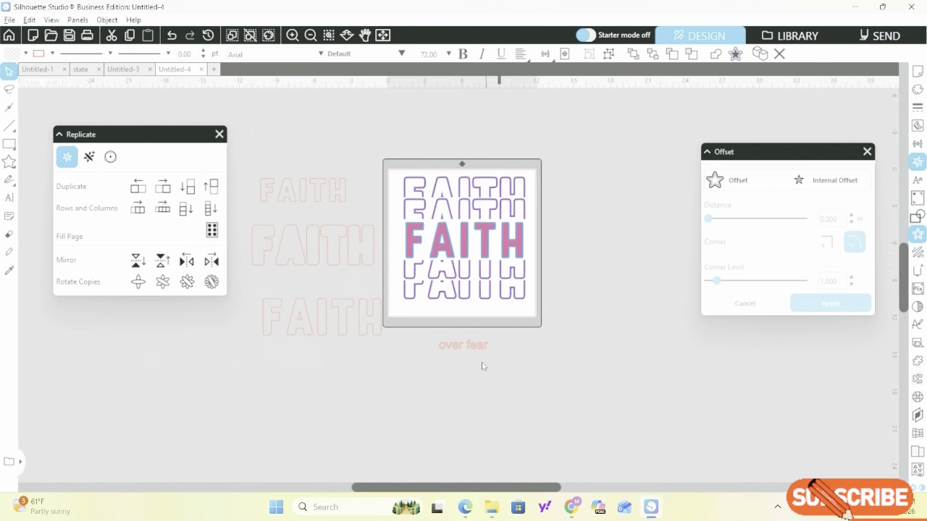
scroll(480, 345, "up", 5)
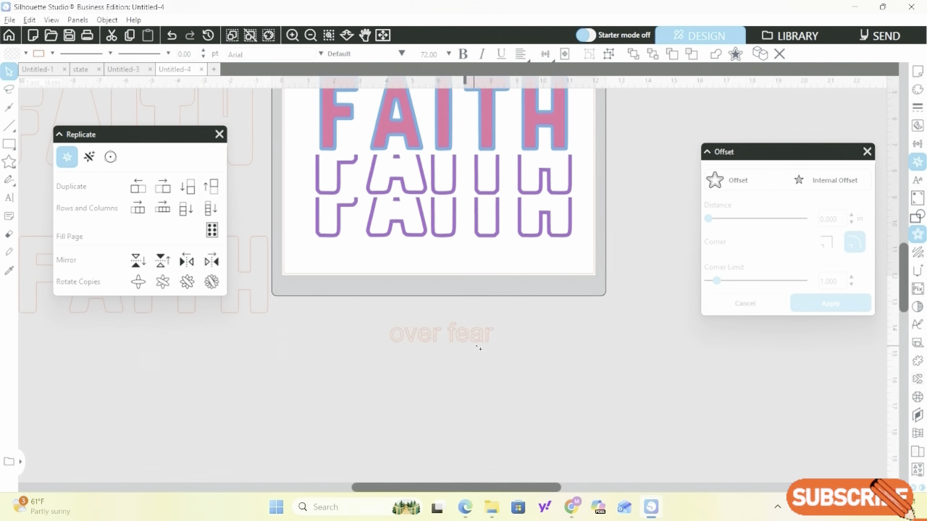
scroll(481, 341, "up", 2)
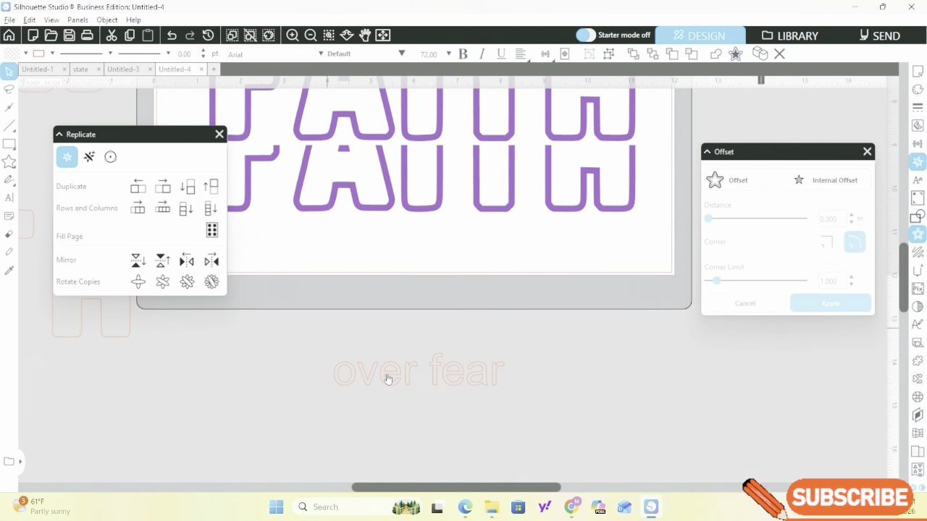
left_click_drag(390, 381, 396, 341)
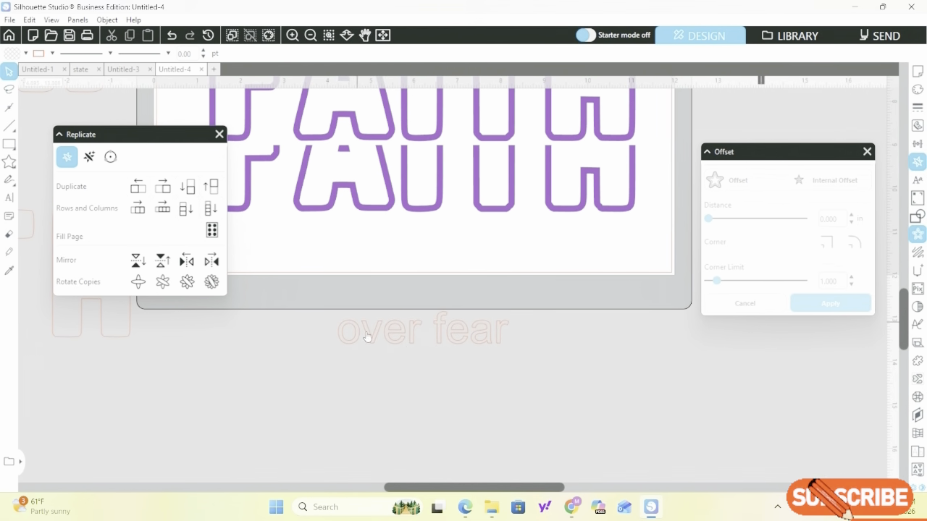
left_click(492, 332)
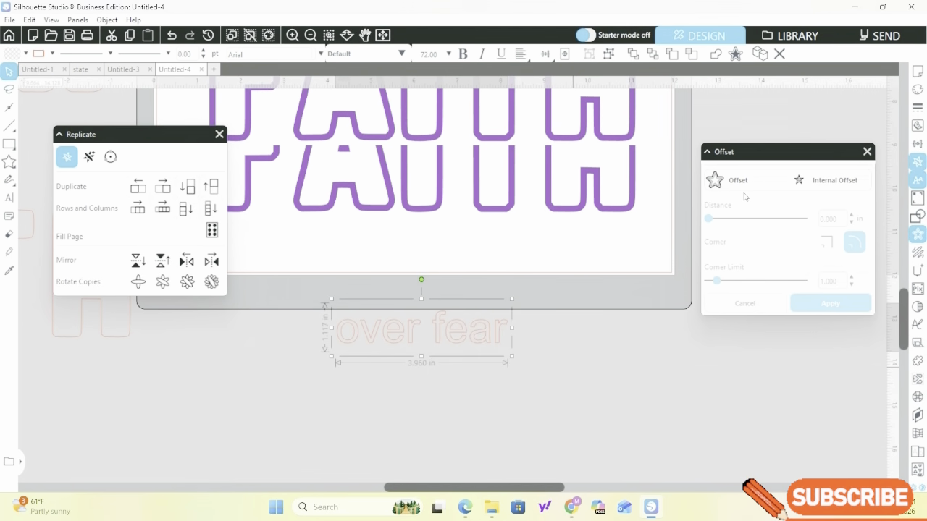
left_click(918, 179)
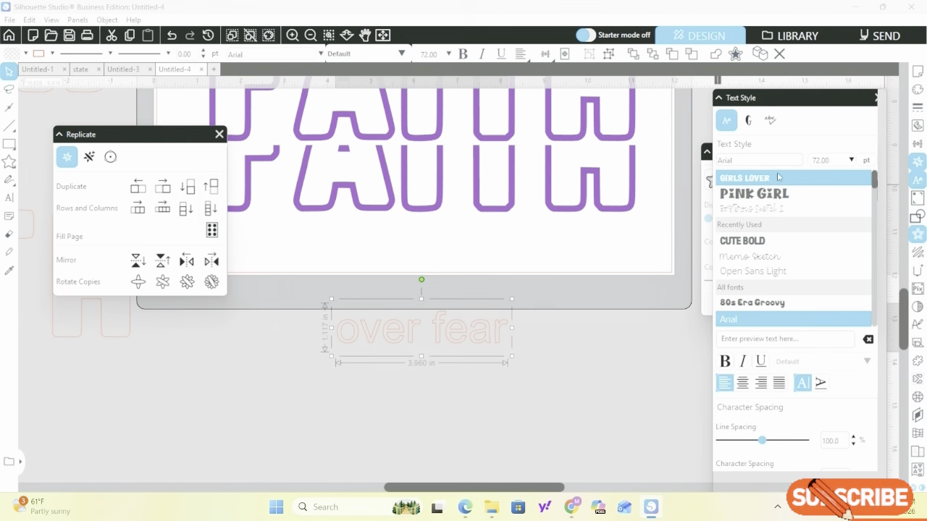
scroll(792, 244, "down", 3)
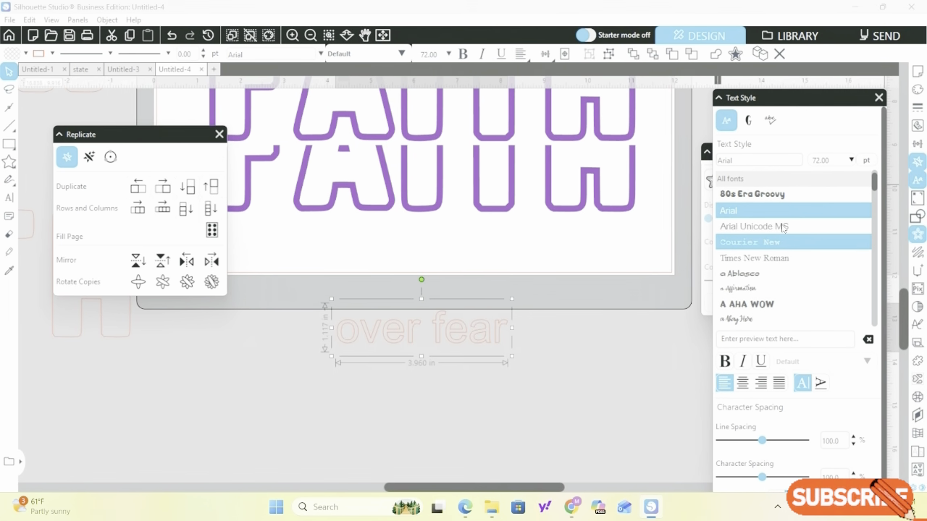
scroll(795, 222, "up", 2)
left_click(796, 222)
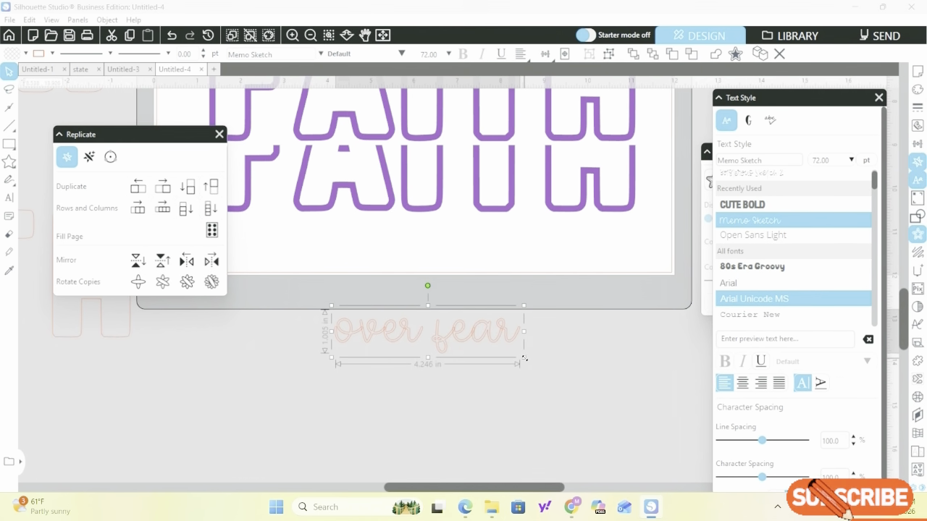
Enlarge "over fear" to about 7.49 in wide and place it on the page beneath the lowest purple FAITH half
left_click_drag(586, 372, 665, 412)
left_click_drag(519, 368, 434, 239)
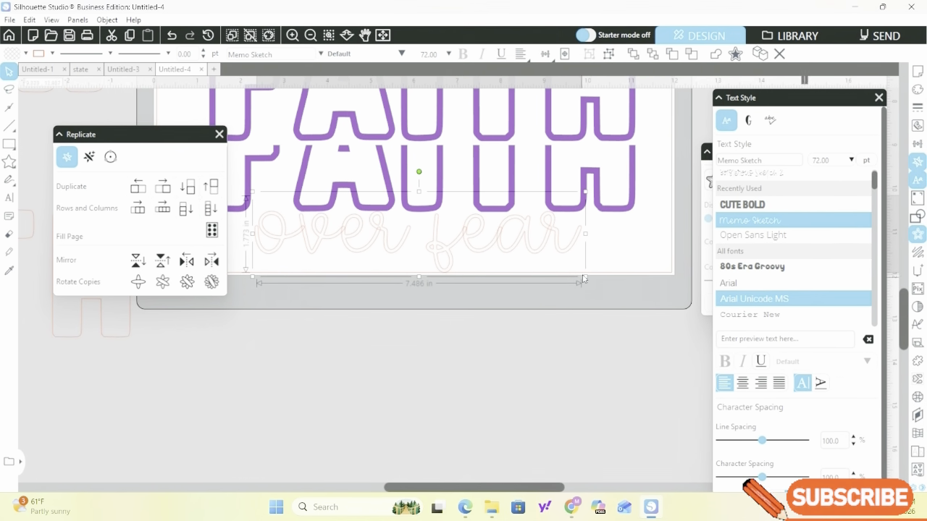
Enlarge the "over fear" text to about 9.58 in wide and line it up beneath the lowest purple FAITH half
left_click(601, 284)
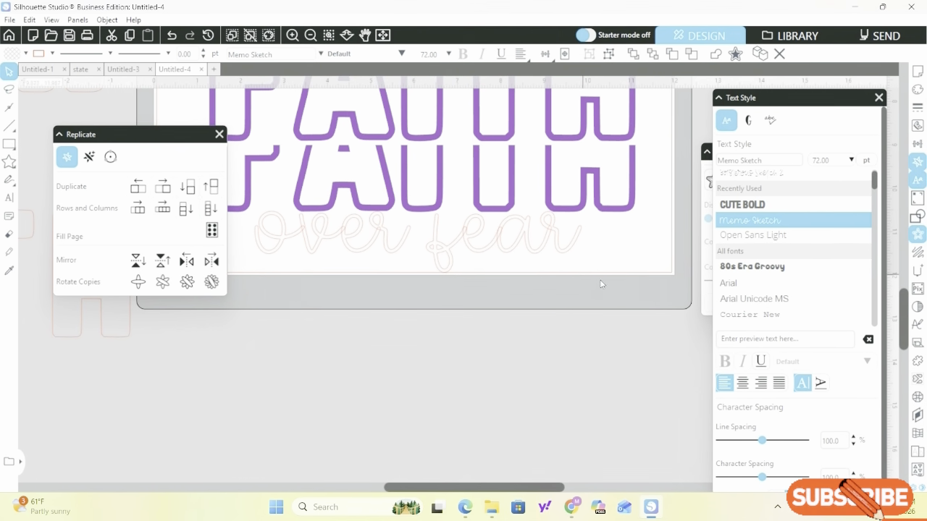
left_click(478, 252)
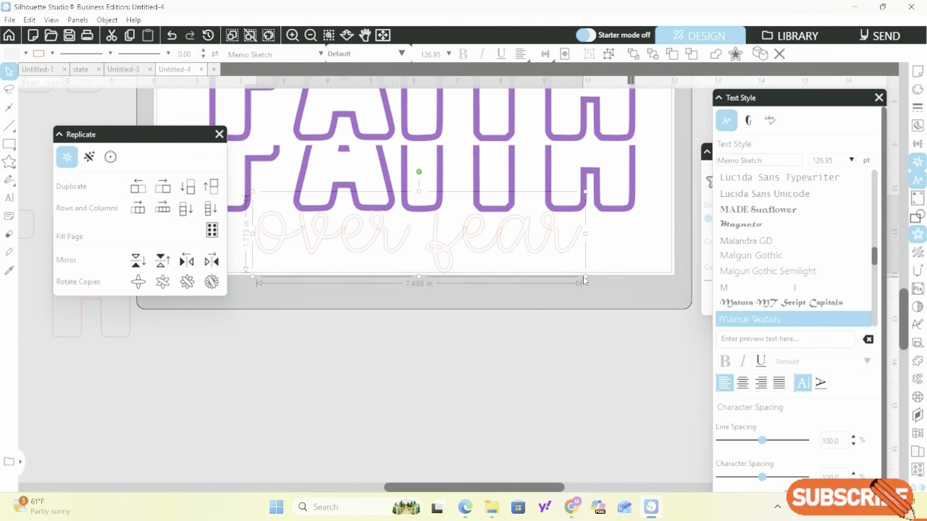
left_click_drag(585, 276, 647, 298)
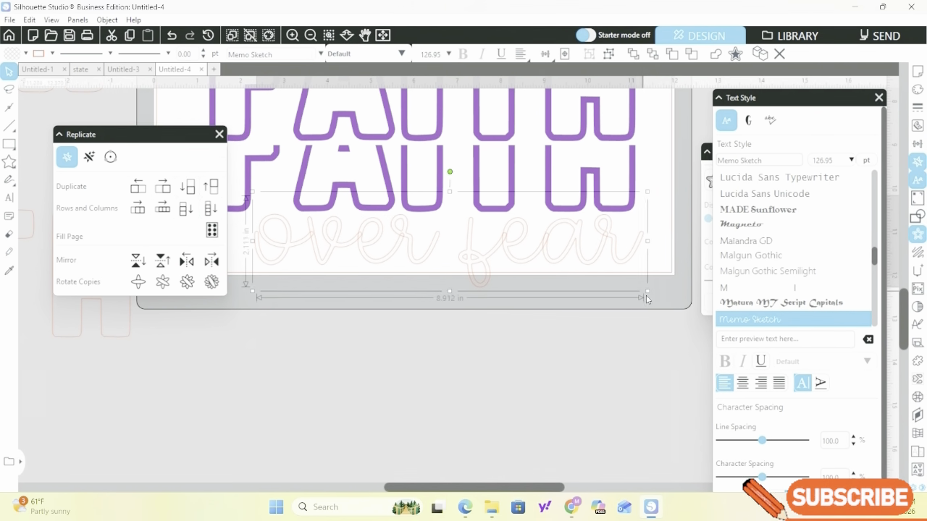
left_click_drag(482, 247, 483, 249)
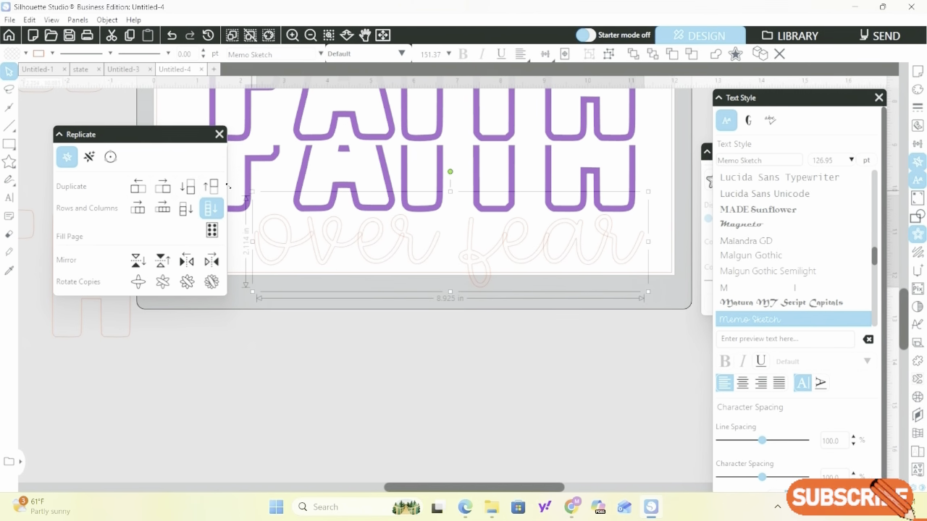
left_click_drag(251, 191, 226, 184)
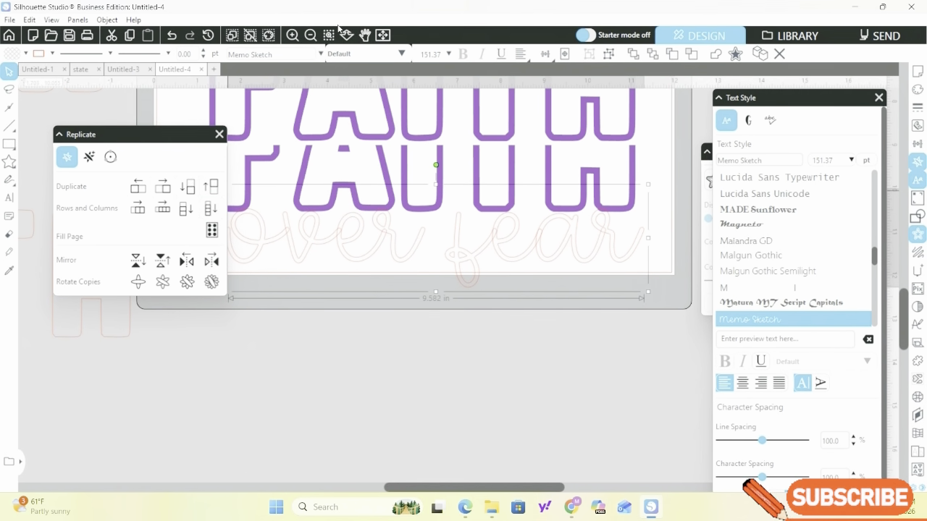
left_click(312, 35)
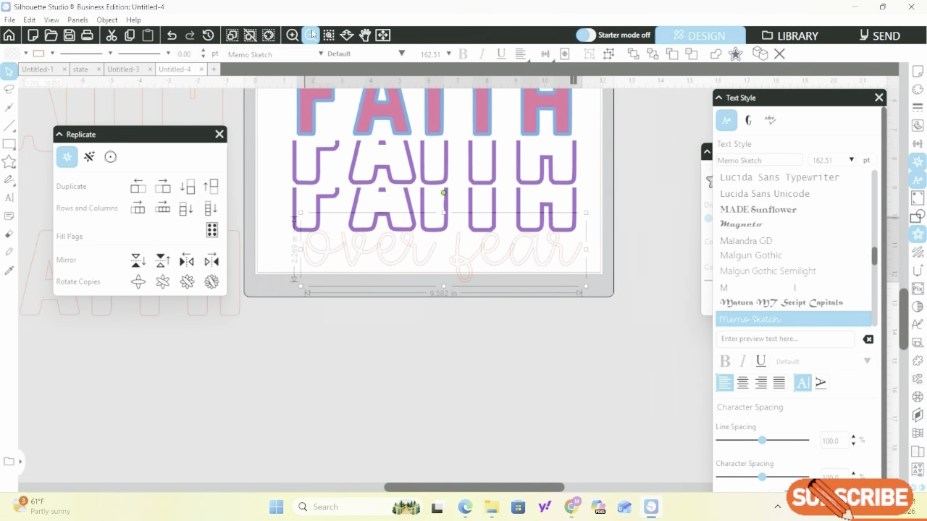
left_click(312, 34)
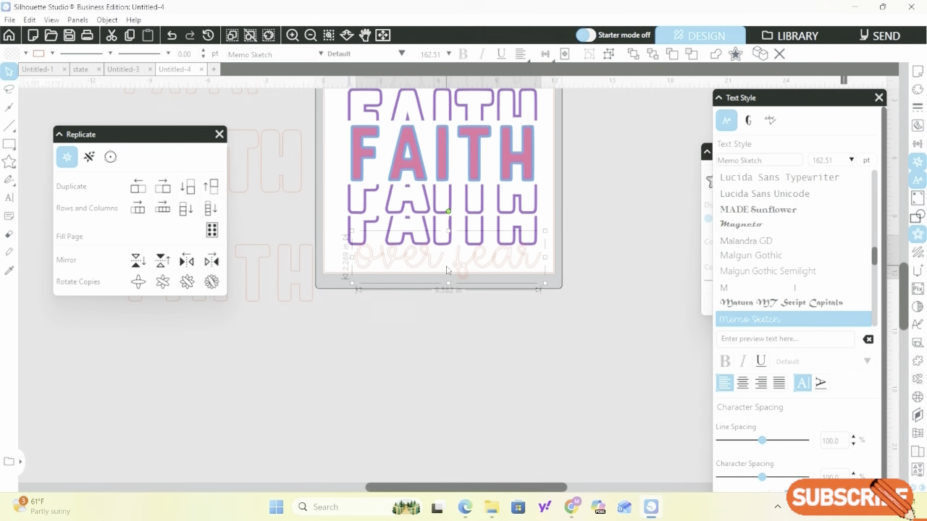
mouse_move(441, 271)
left_mouse_down()
mouse_move(427, 274)
mouse_move(434, 268)
left_mouse_up()
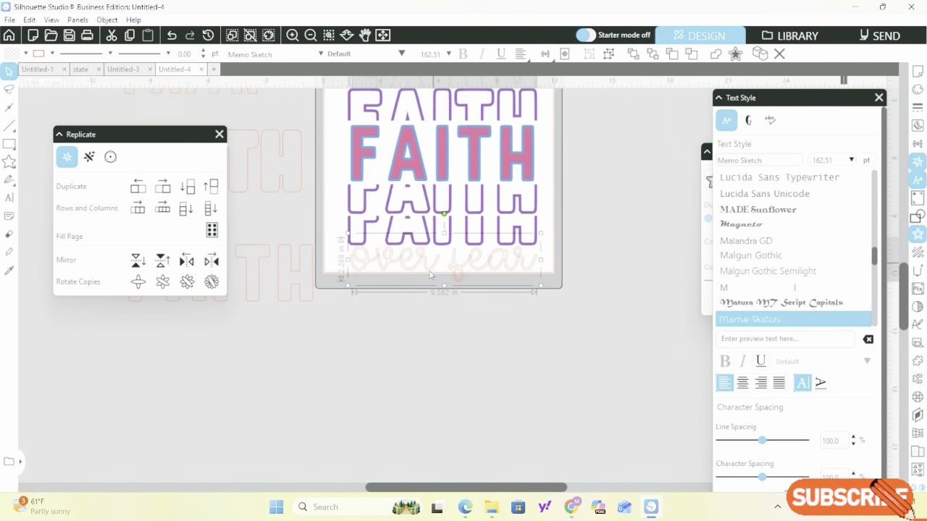
Select the whole stacked design on the page, including "over fear", and move it up slightly
scroll(443, 310, "up", 2)
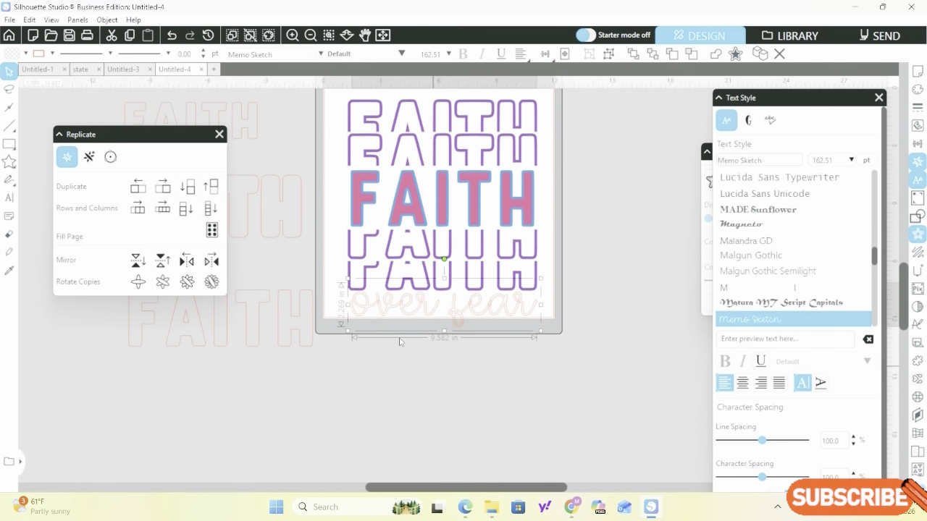
left_click(357, 120)
key("ctrl+a")
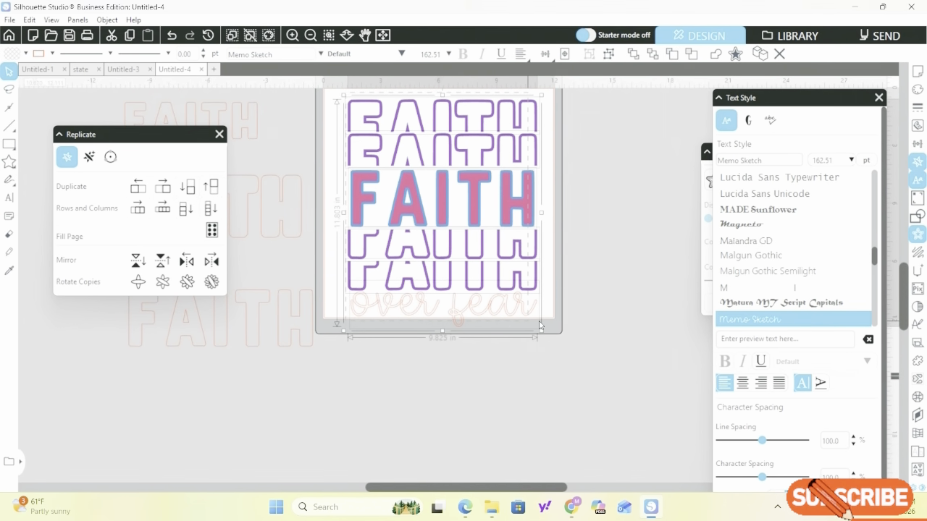
mouse_move(471, 241)
left_mouse_down()
mouse_move(463, 224)
mouse_move(472, 235)
left_mouse_up()
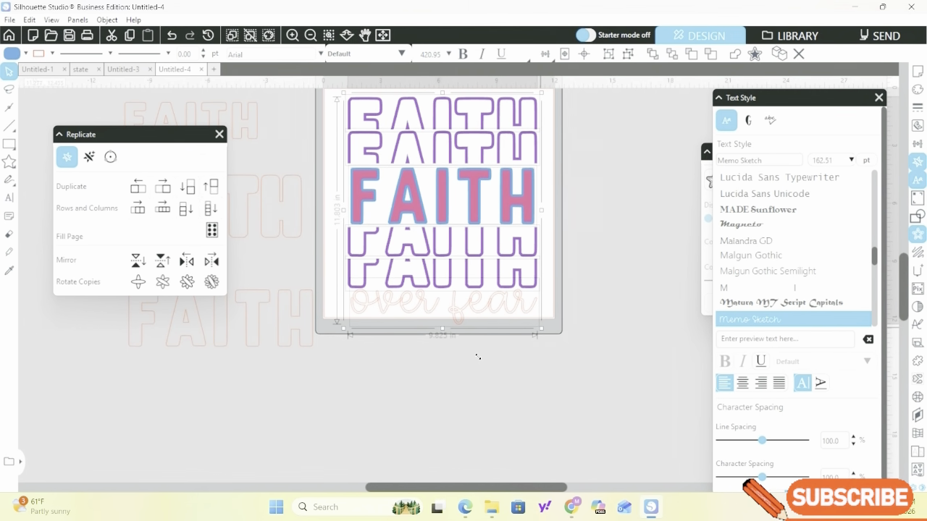
Raise the "over fear" text so its upper part overlaps the lower edge of the lowest purple FAITH half
left_click(473, 310)
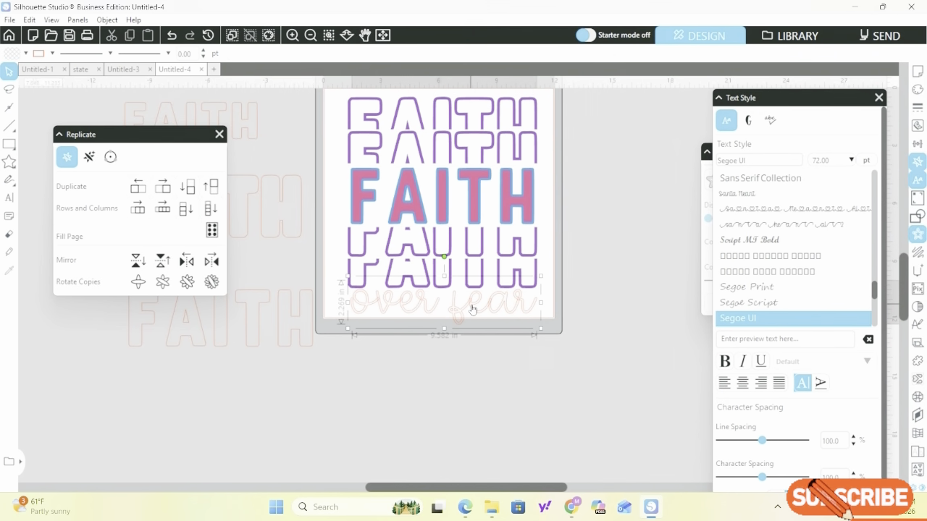
left_click_drag(458, 313, 458, 307)
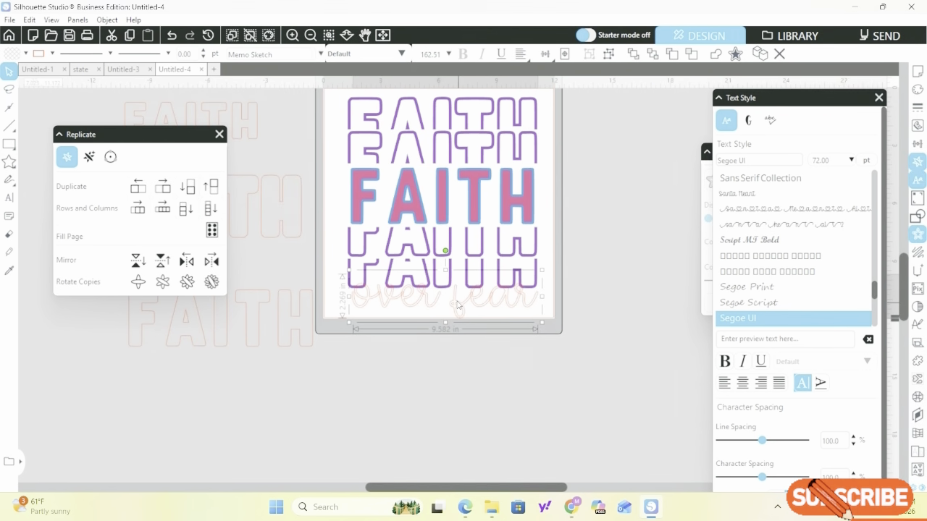
left_click_drag(458, 307, 456, 305)
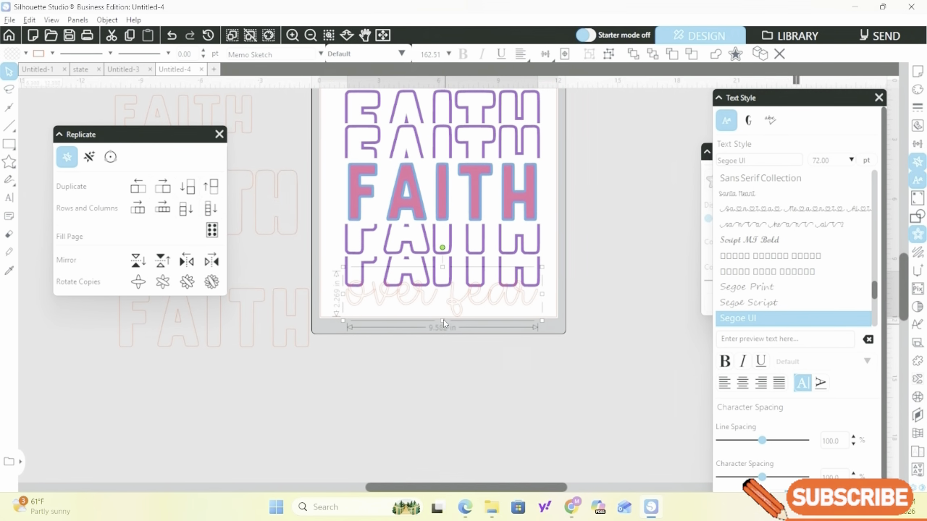
scroll(446, 319, "up", 3)
scroll(452, 299, "up", 2)
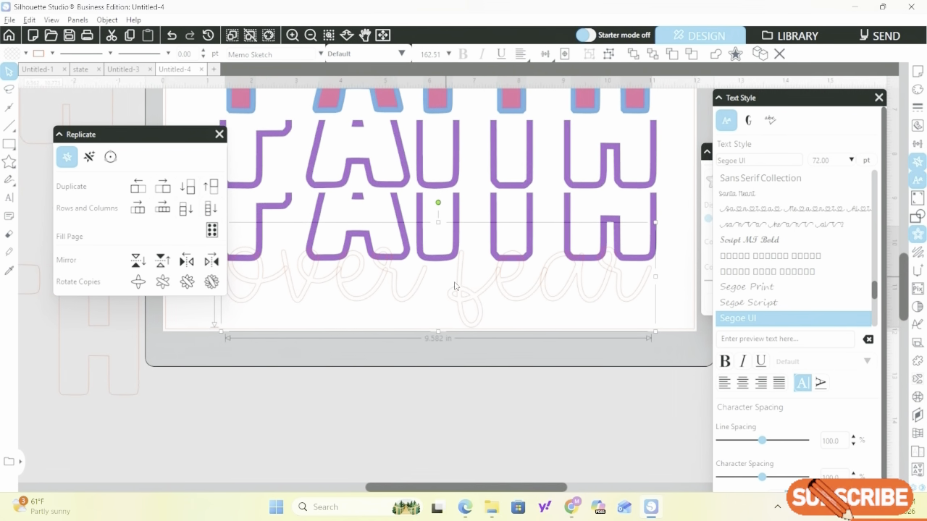
scroll(455, 287, "up", 1)
left_click_drag(458, 316, 467, 315)
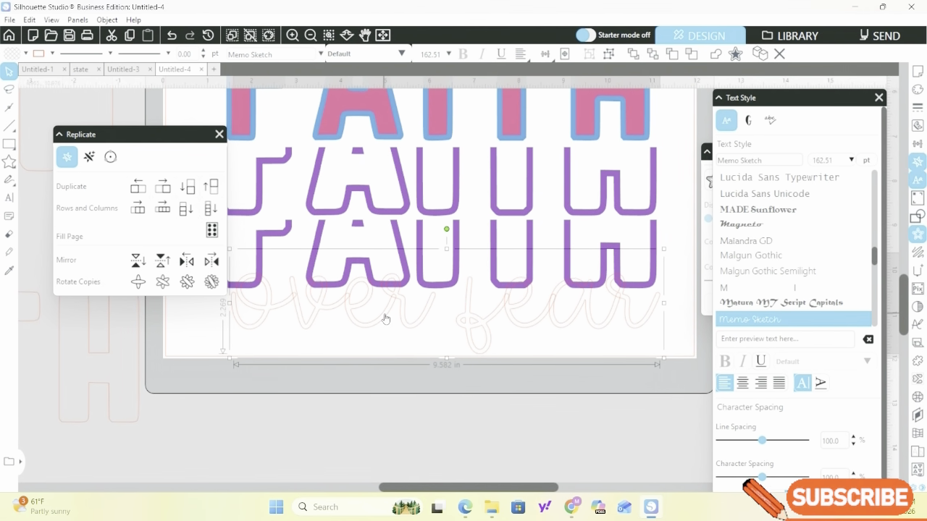
left_click_drag(419, 319, 415, 320)
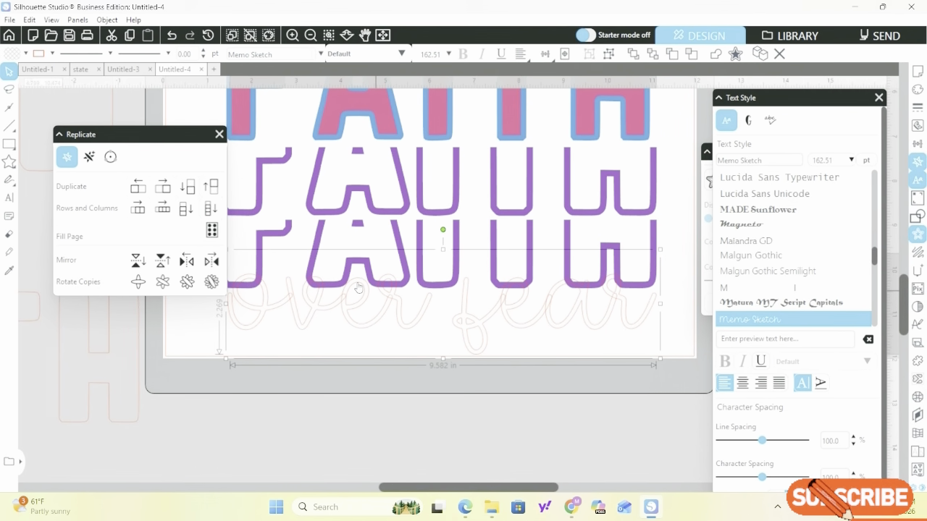
key("Up")
key("Up")
key("Up")
key("Up")
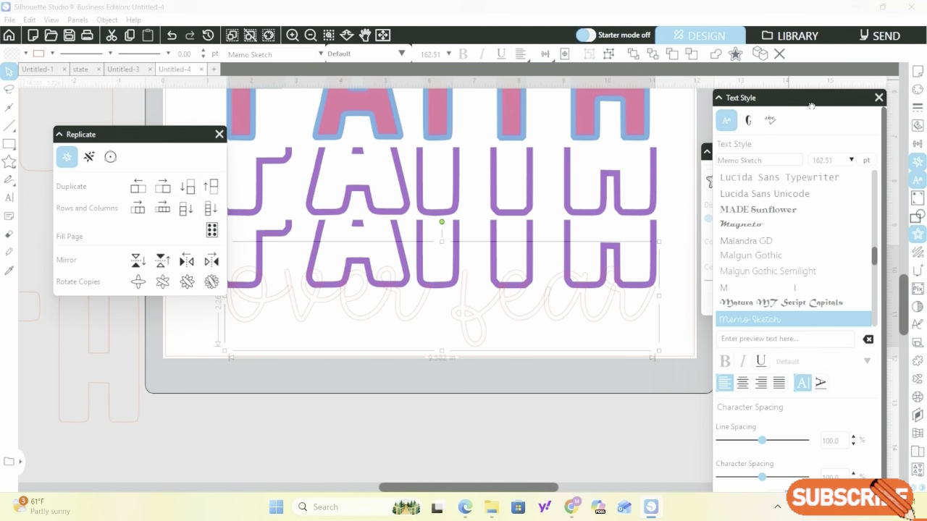
left_click_drag(807, 96, 798, 271)
left_click(746, 199)
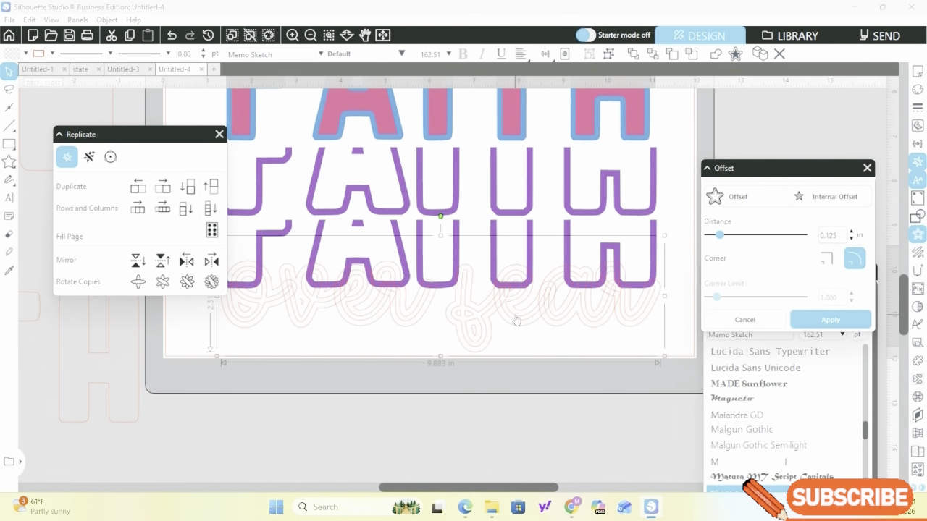
left_click(809, 314)
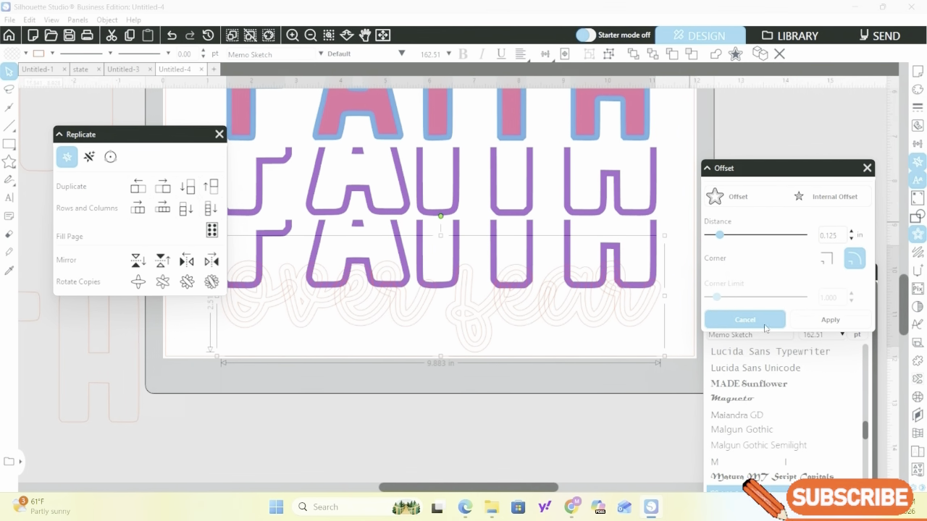
left_click(737, 324)
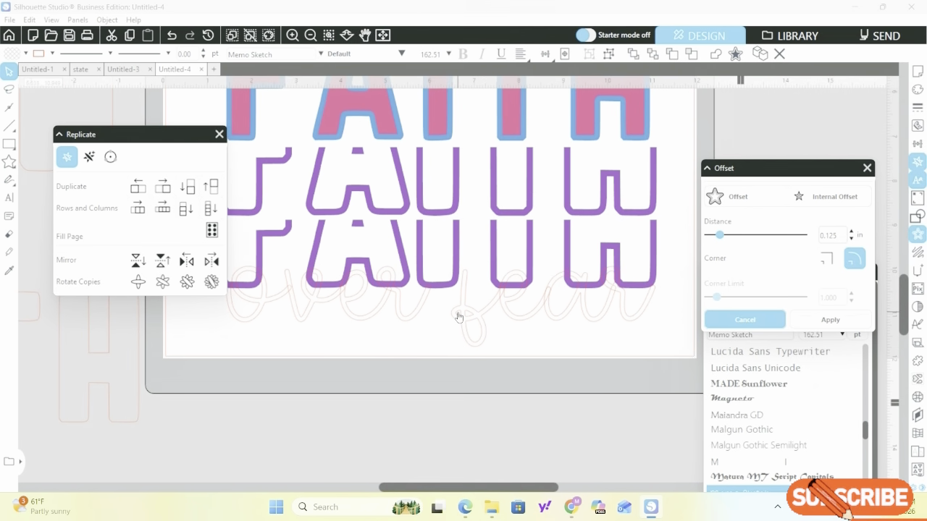
Weld the overlapping script letters of "over fear" together
left_click(107, 20)
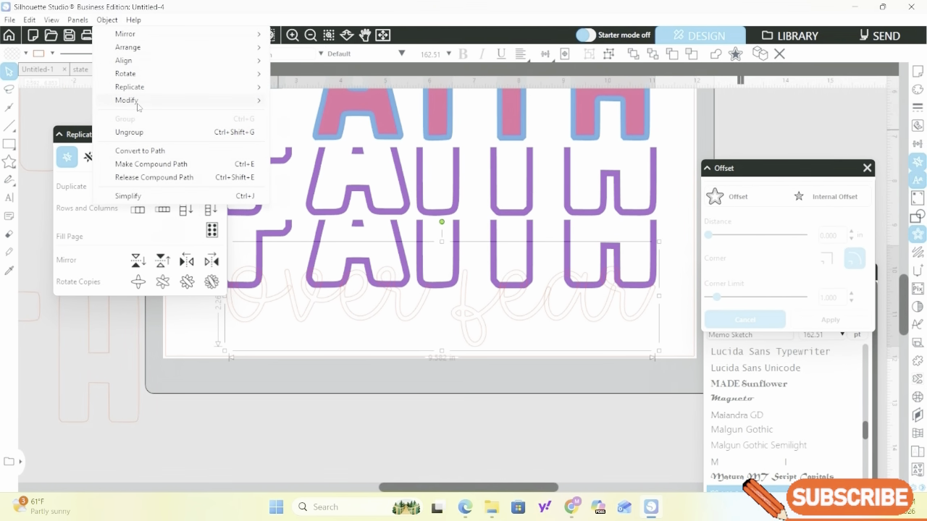
mouse_move(265, 109)
left_click(294, 100)
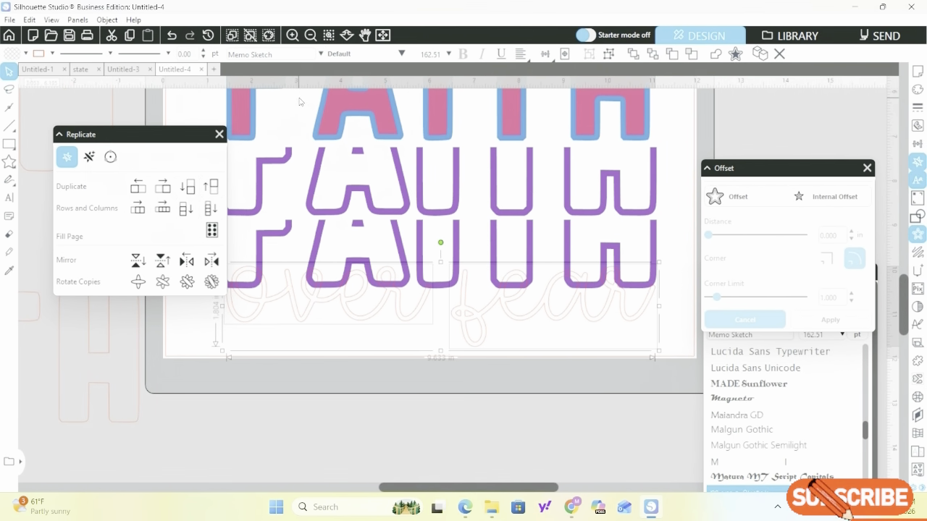
Fill the welded "over fear" lettering with pink and make its line color transparent
left_click(26, 55)
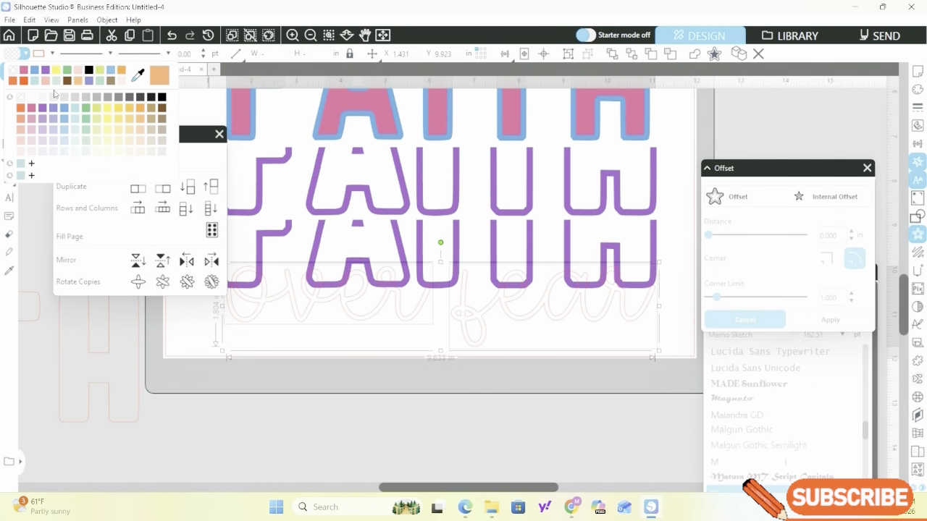
left_click(24, 70)
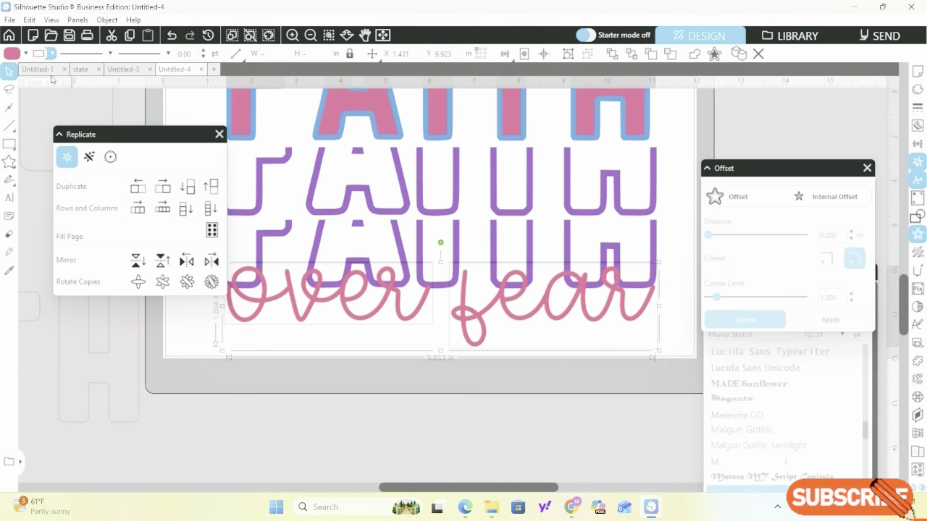
left_click(52, 55)
left_click(52, 72)
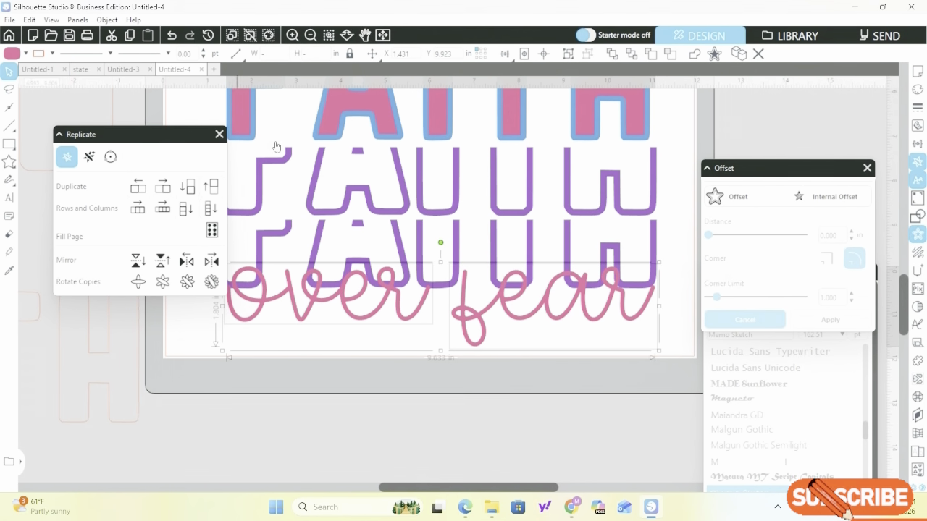
Try to center-align the separate "over" and "fear" shapes with the lowest purple FAITH half, and undo the alignment
left_click(396, 237)
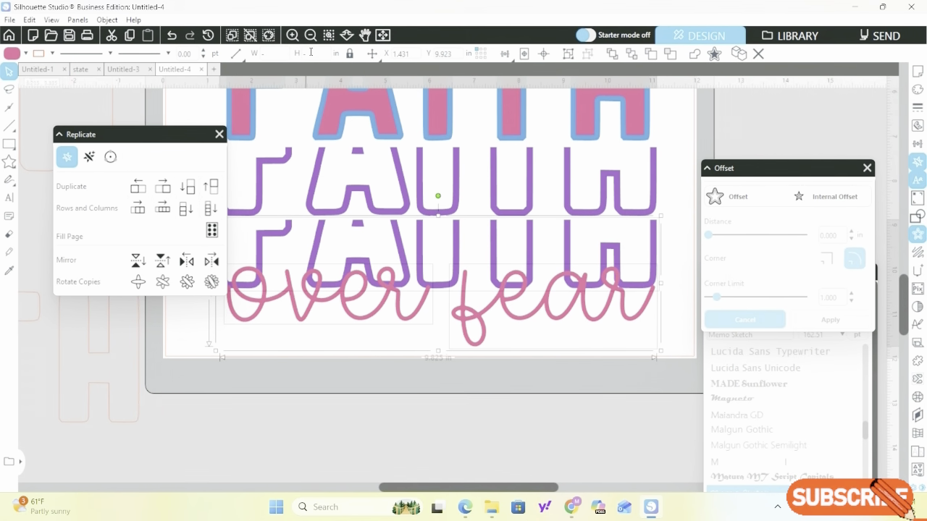
mouse_move(527, 57)
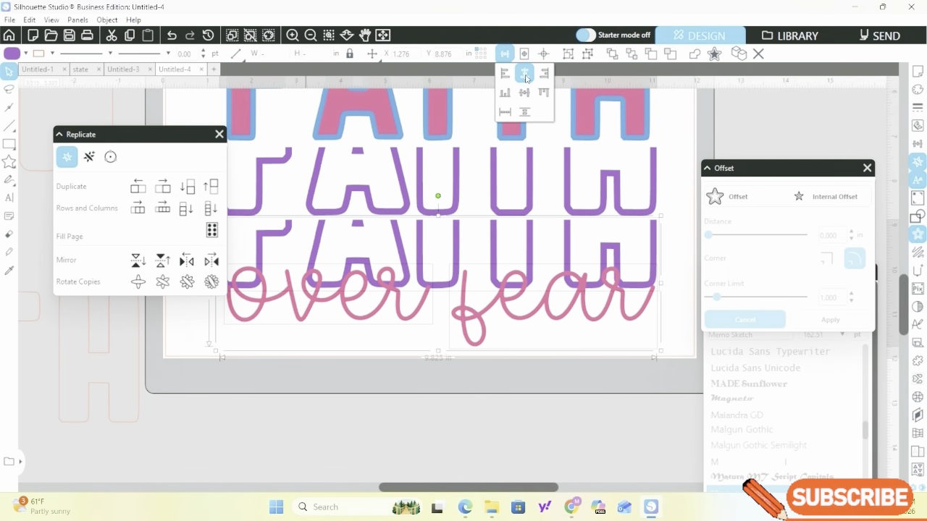
left_click(525, 75)
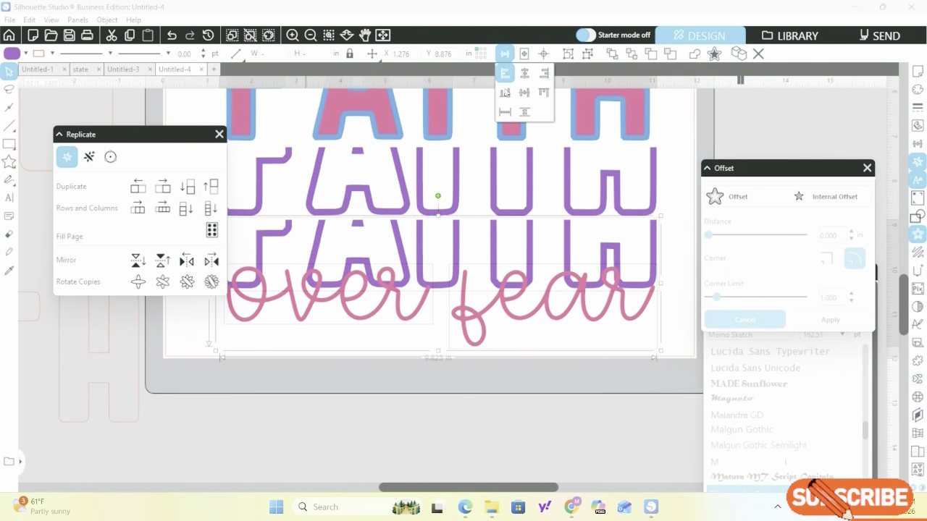
left_click(174, 36)
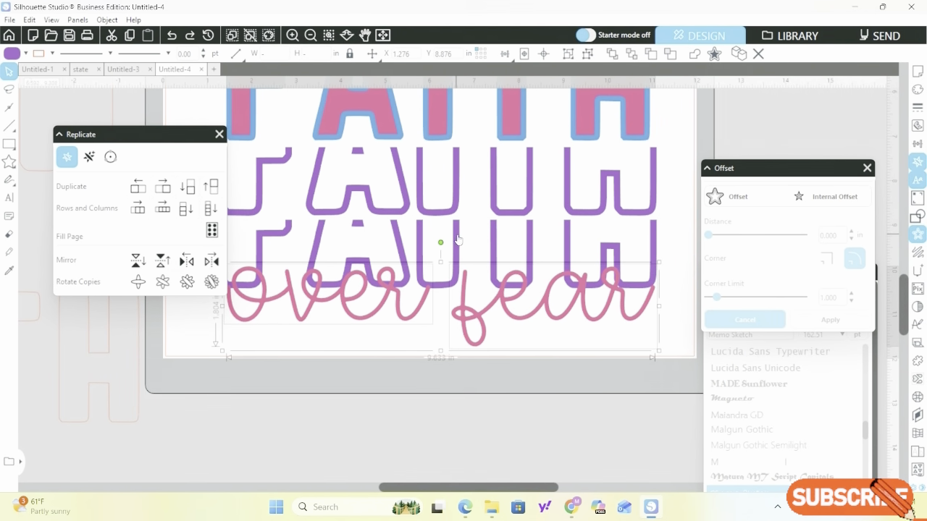
Combine the pink "over" and "fear" shapes into one compound path
left_click(476, 338)
right_click(473, 326)
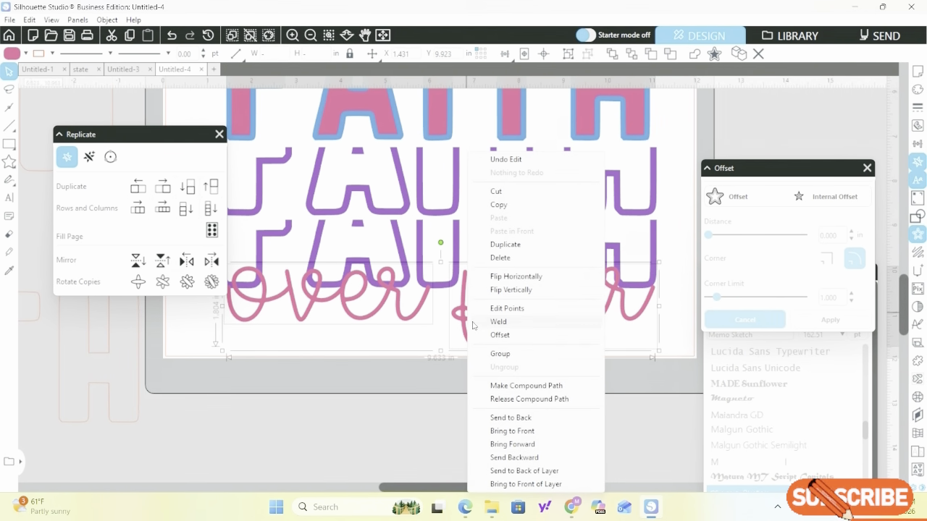
left_click(514, 389)
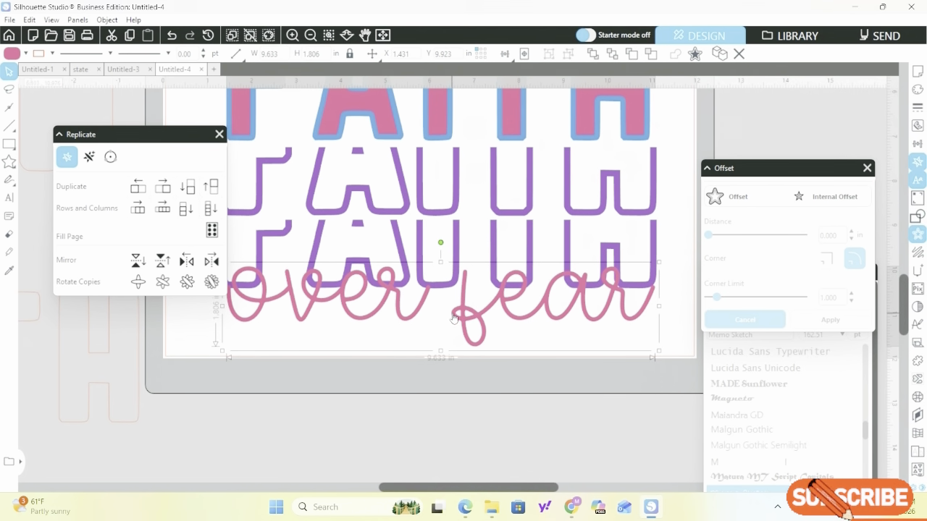
Center the pink "over fear" lettering horizontally with the lowest purple FAITH half
left_click(454, 242, "shift")
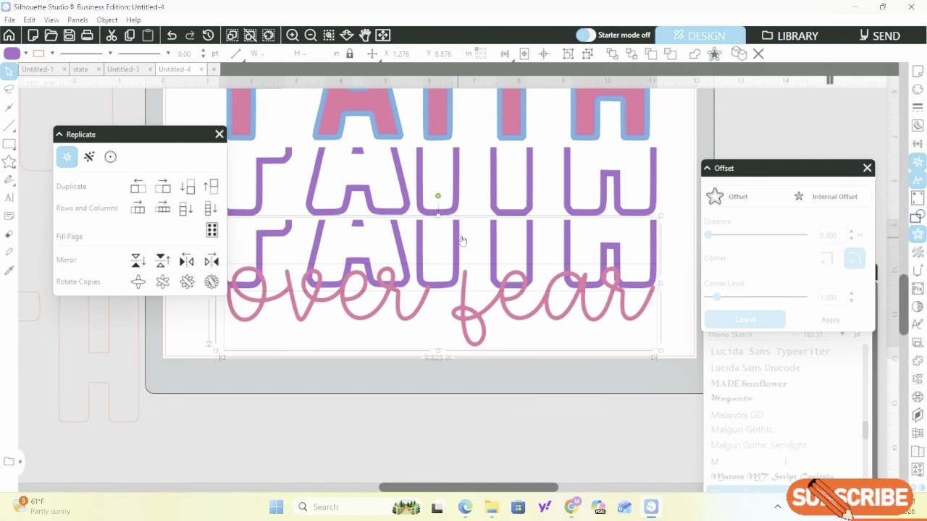
left_click(506, 55)
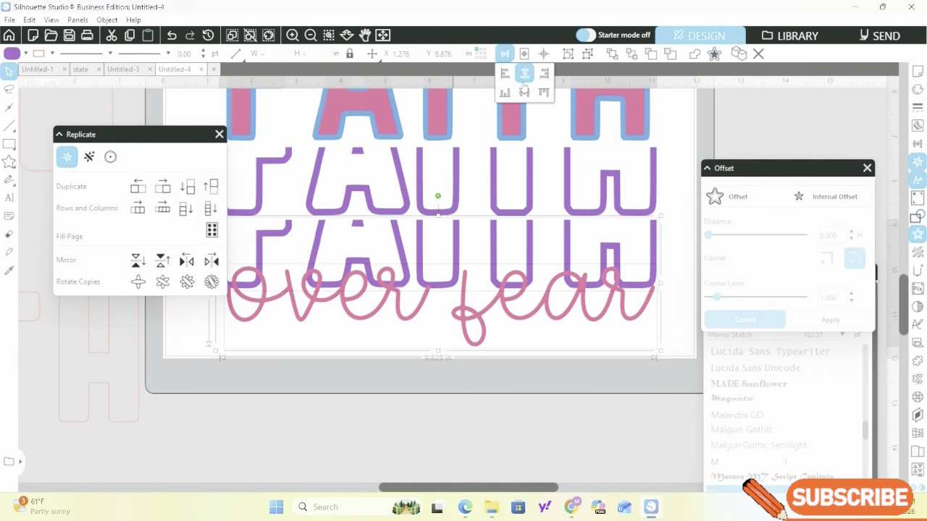
left_click(526, 74)
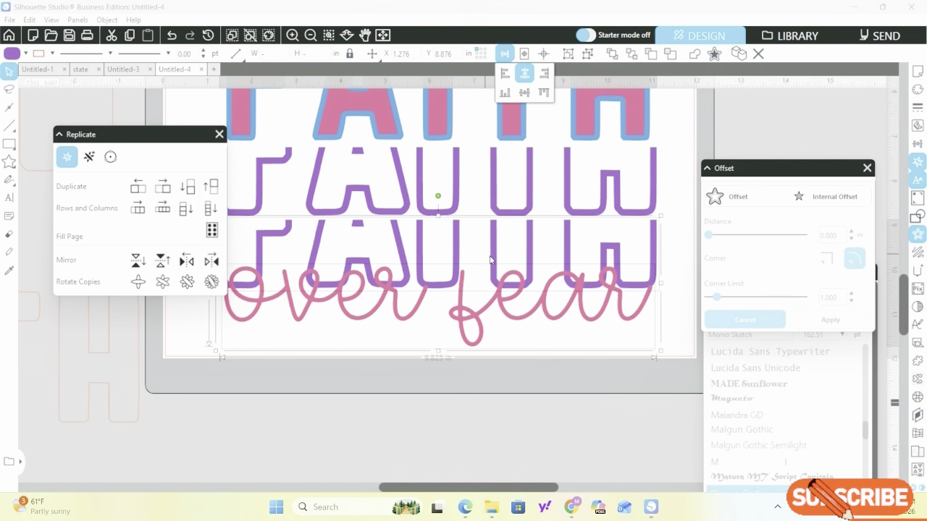
Create an external offset of 0.125 in around the pink "over fear" lettering
left_click(687, 235)
left_click(516, 301)
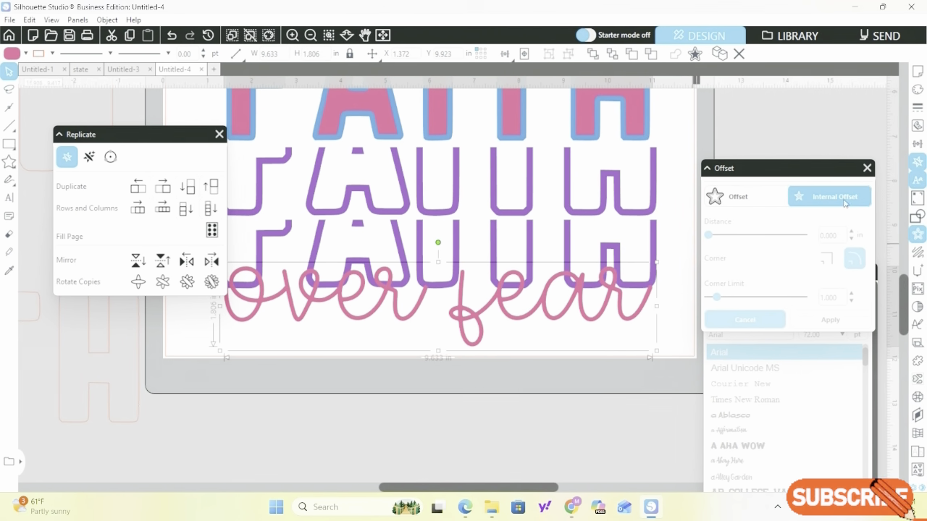
left_click(758, 204)
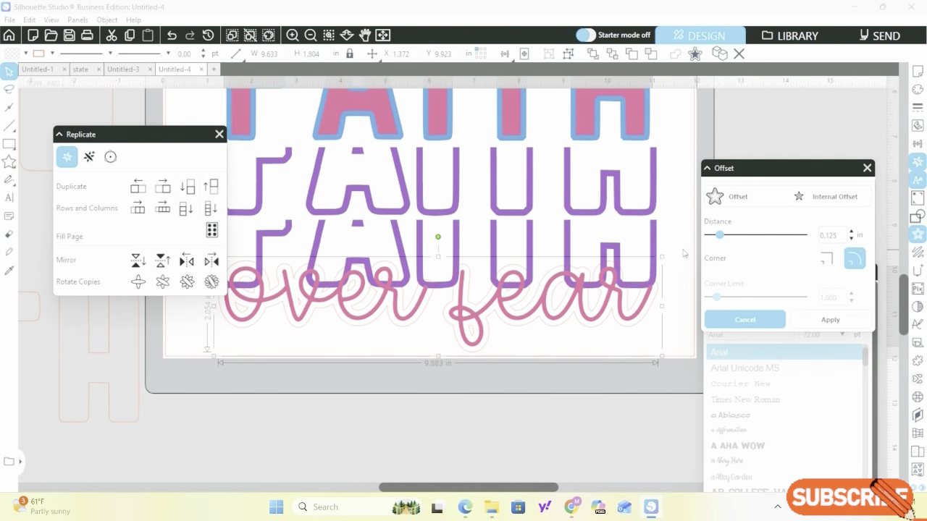
Fill the "over fear" offset with light teal and make its line color transparent
left_click(26, 54)
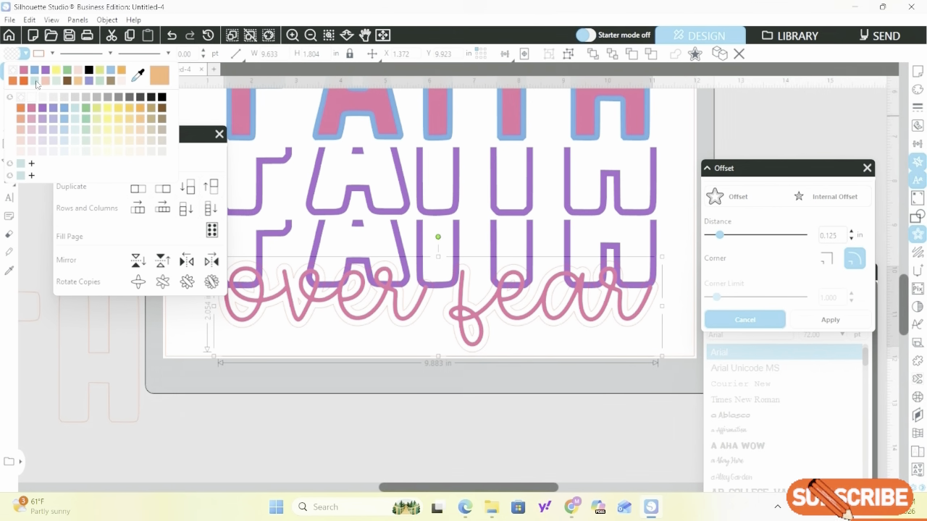
left_click(37, 81)
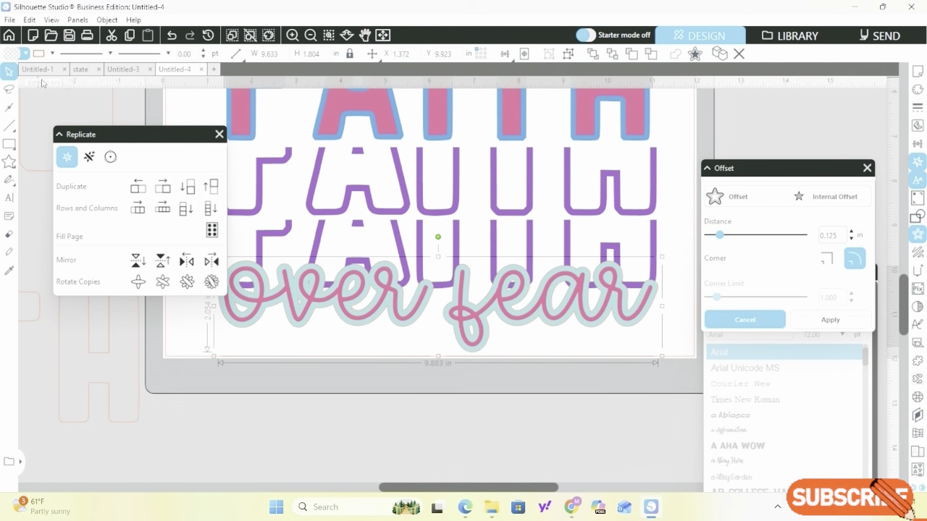
left_click(53, 54)
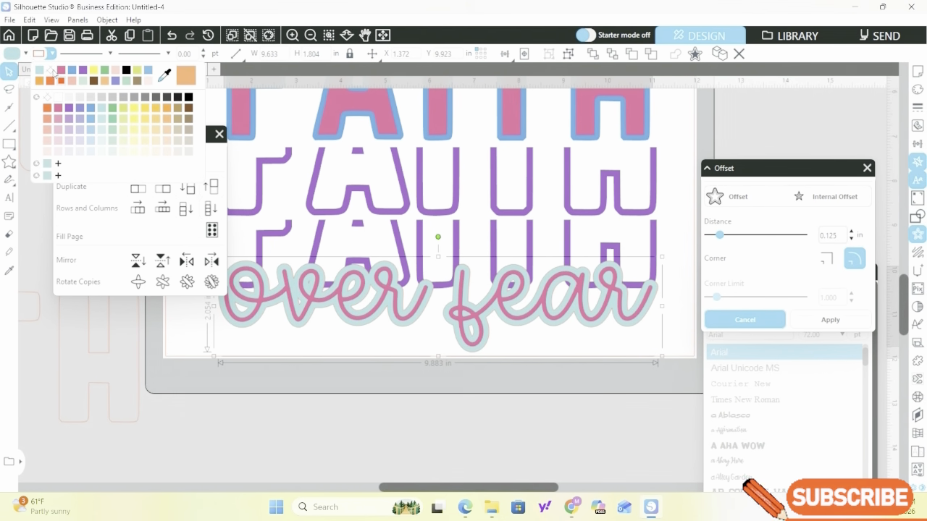
left_click(52, 71)
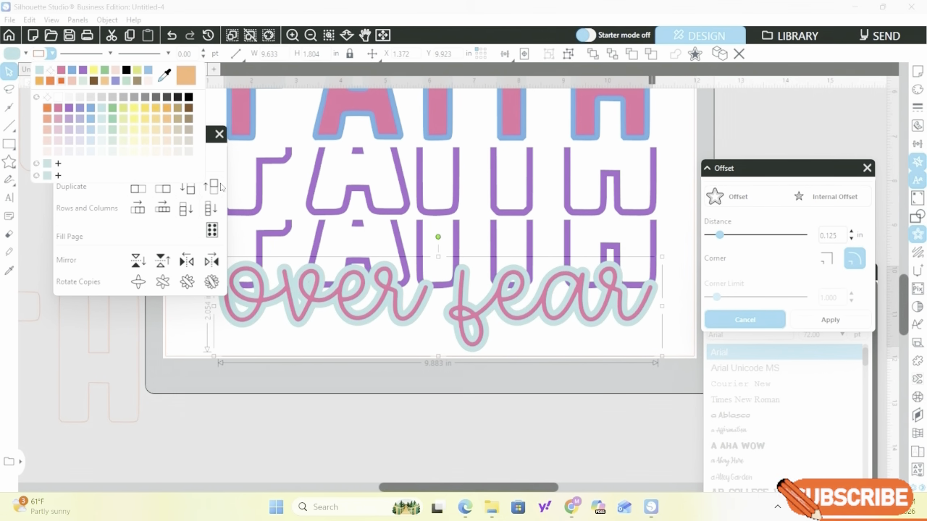
Bring the pink "over fear" lettering to the front and combine the two teal offset shapes into one compound path
right_click(386, 297)
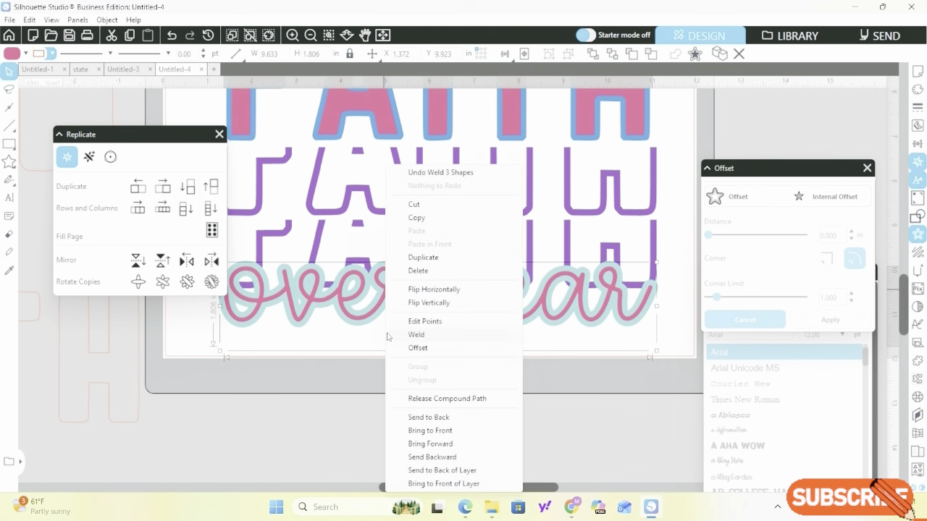
left_click(429, 434)
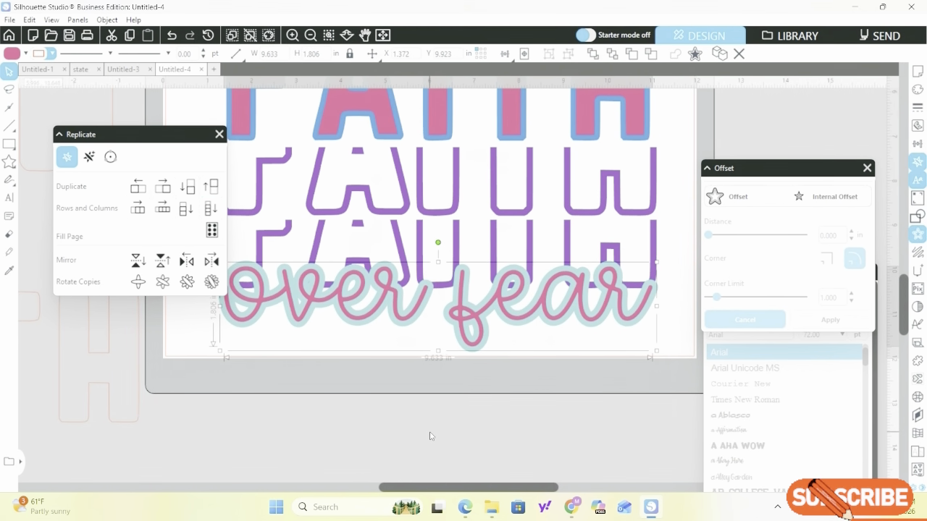
left_click(374, 325)
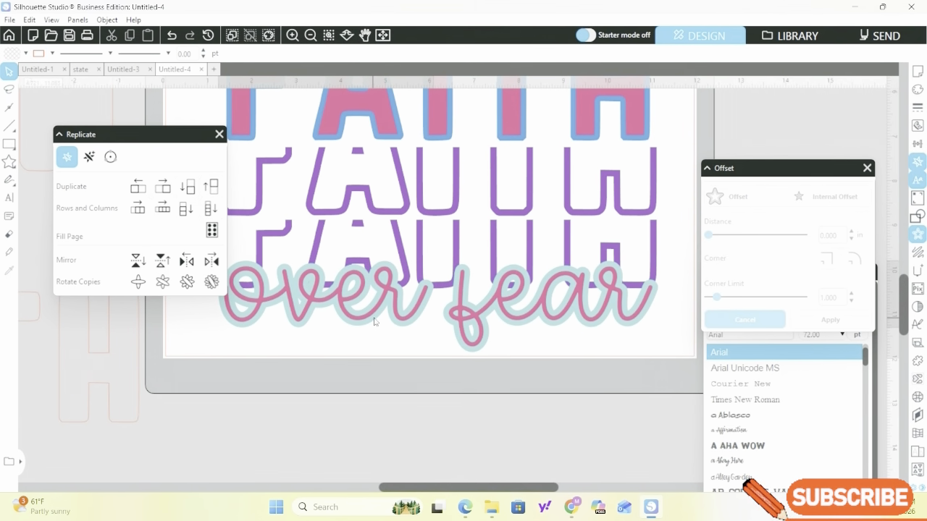
left_click(374, 323)
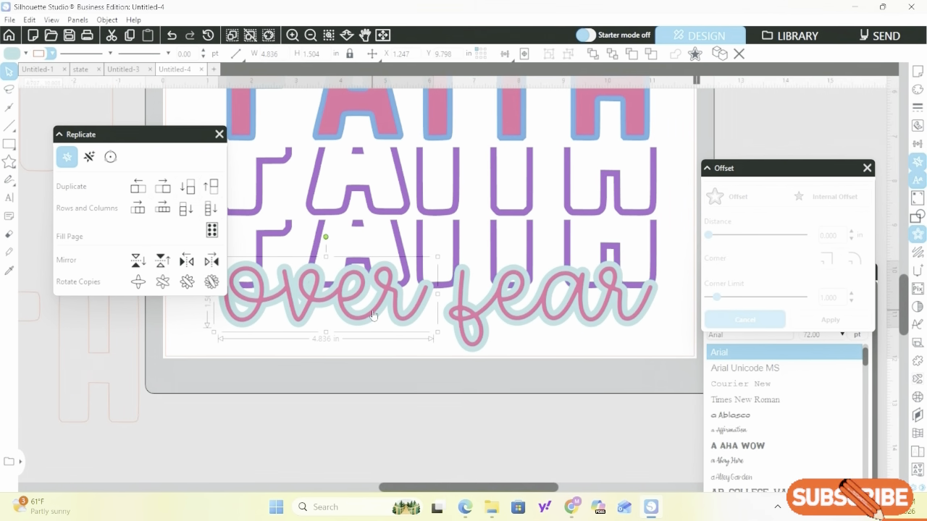
left_click(469, 273, "shift")
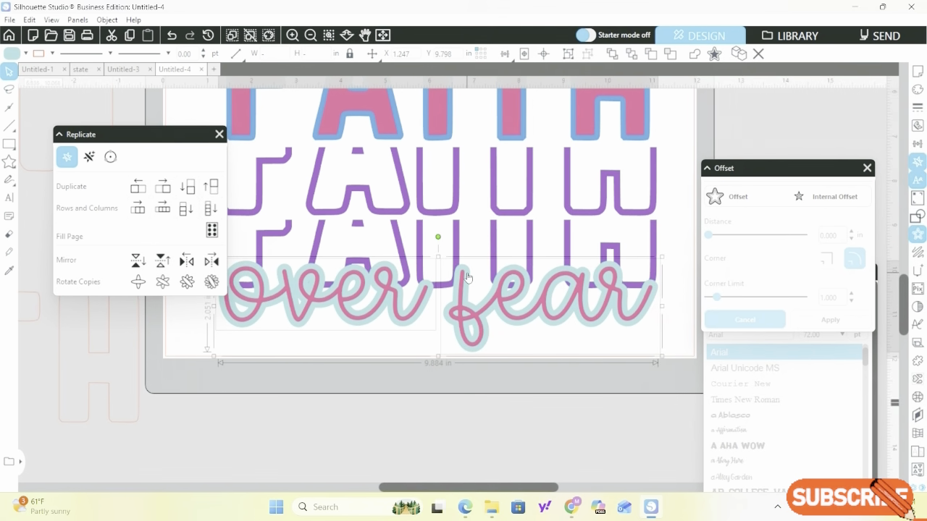
right_click(469, 277)
left_click(523, 386)
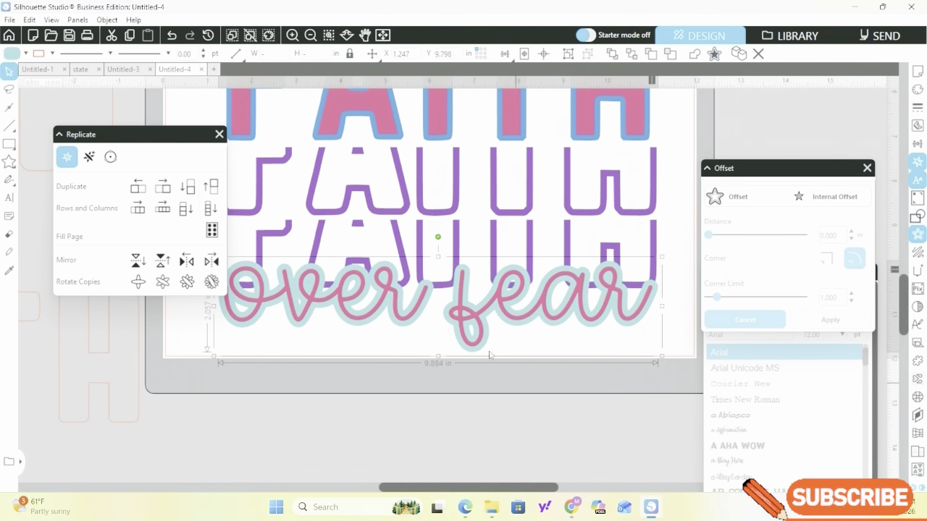
Bring the teal offset to the front and subtract it from the lowest purple FAITH half
right_click(378, 319)
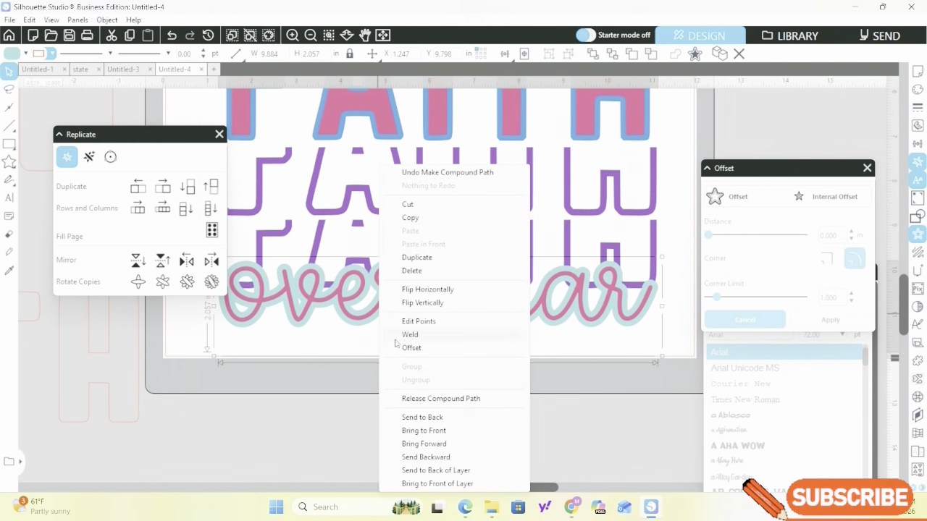
left_click(422, 430)
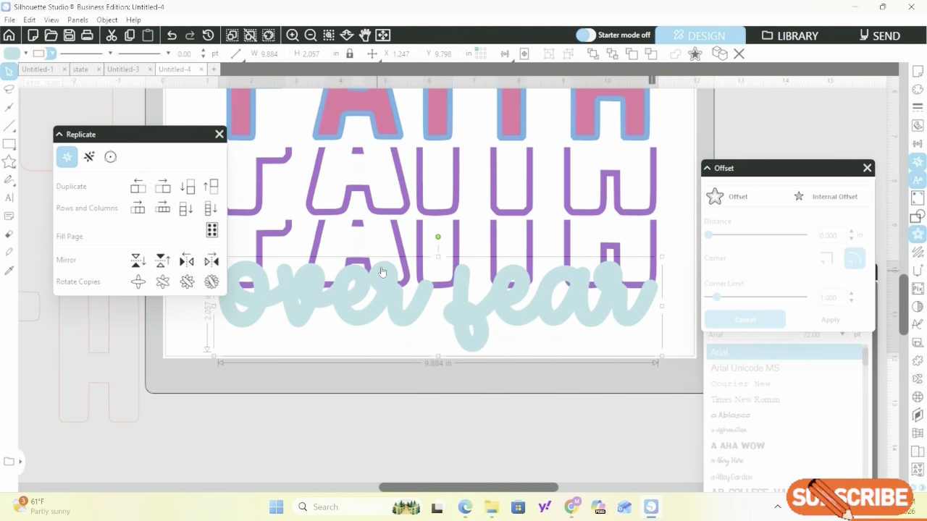
left_click_drag(143, 137, 90, 117)
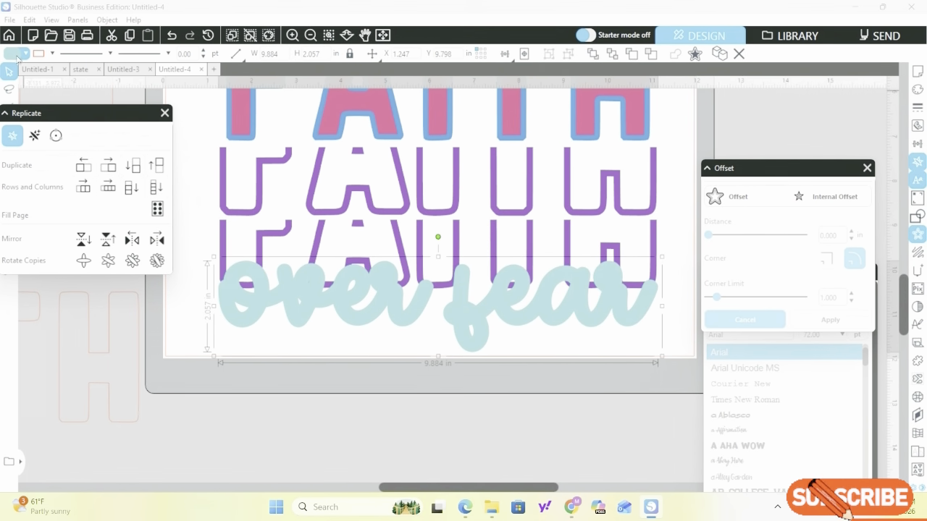
left_click(291, 231, "shift")
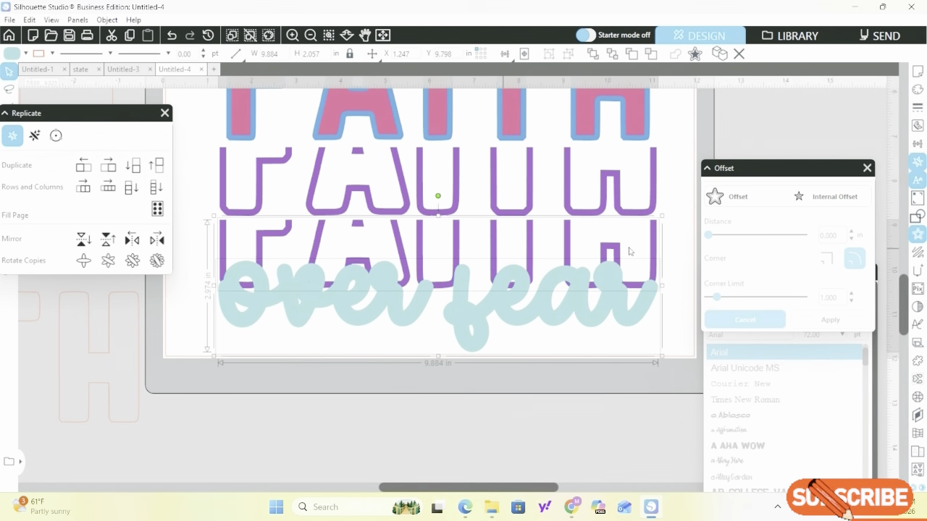
left_click_drag(769, 181, 160, 380)
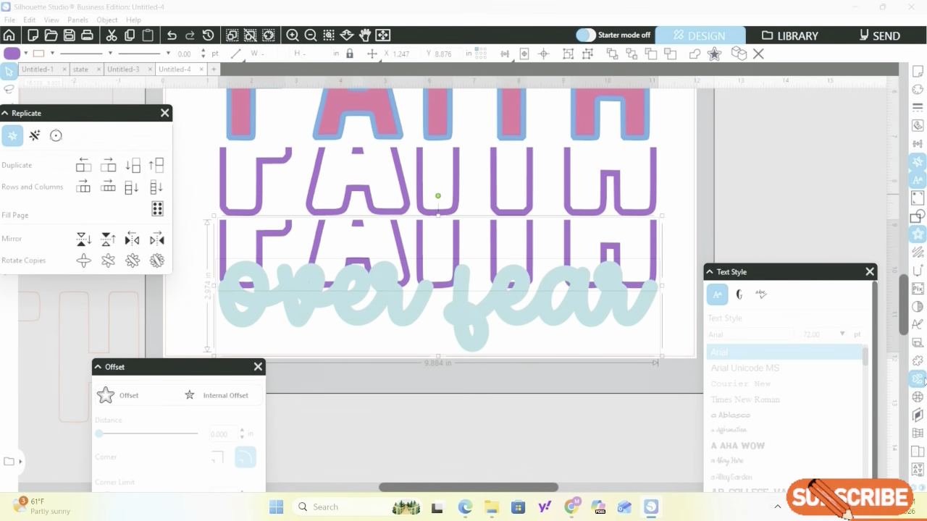
left_click(916, 216)
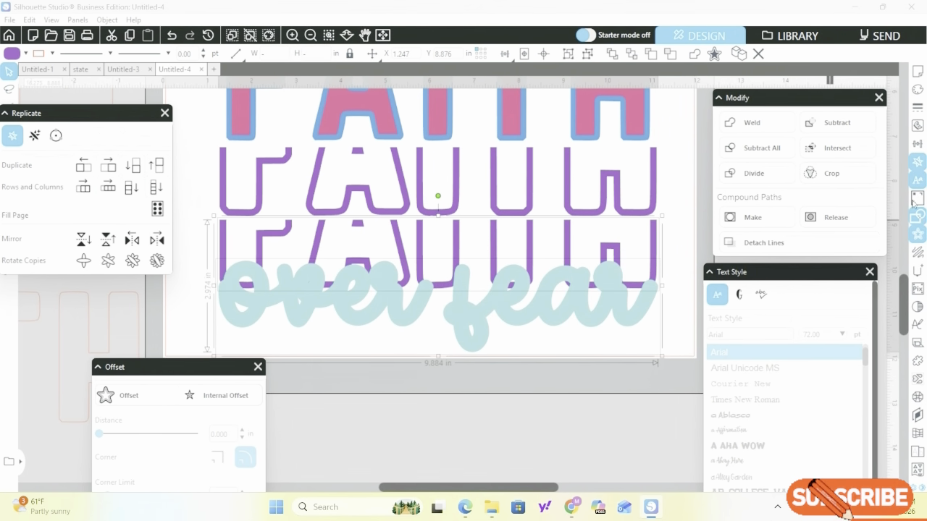
left_click(848, 125)
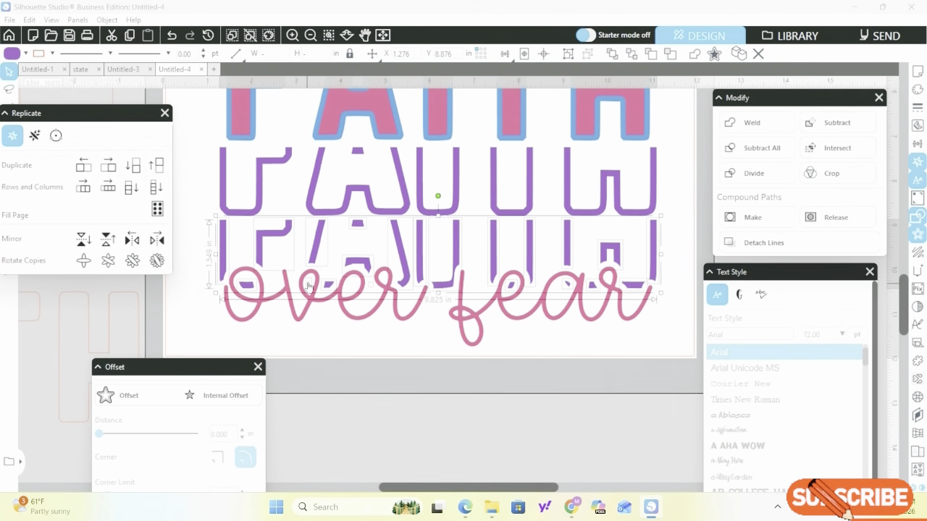
Combine the trimmed pieces of the lowest purple FAITH half into one compound path
right_click(394, 252)
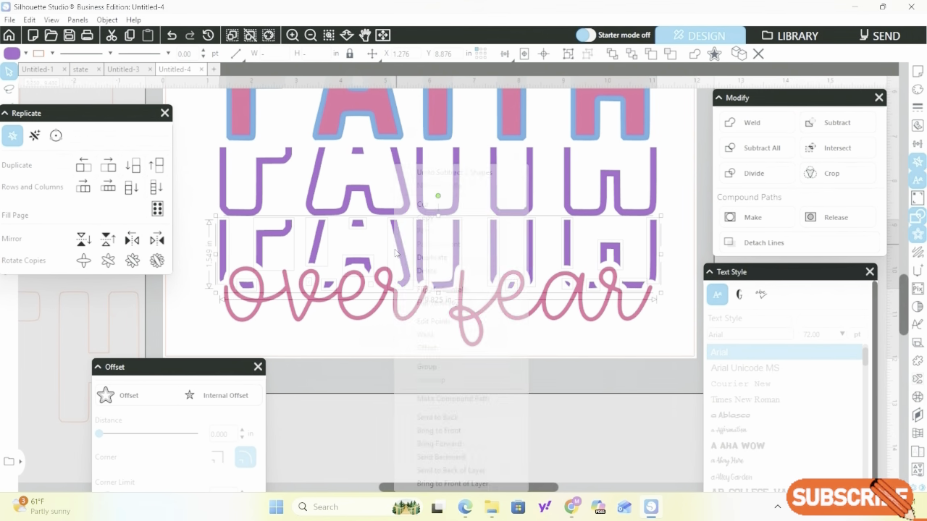
left_click(442, 404)
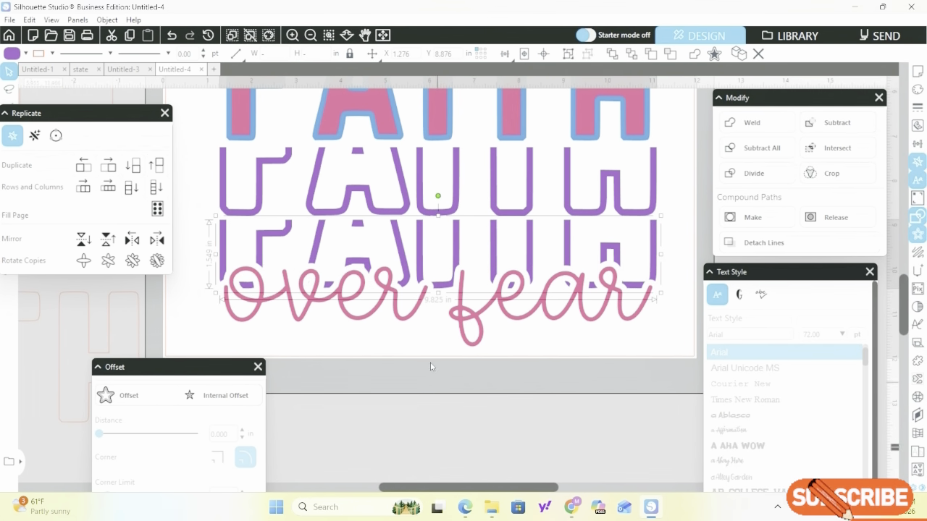
left_click(435, 351)
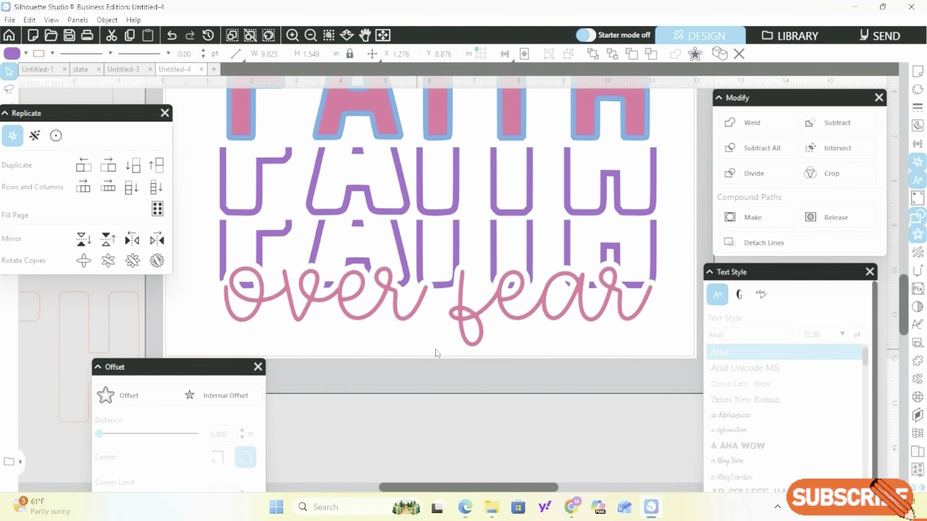
Try to place a copy of the complete FAITH "over fear" design beside the mat, and undo the copy
left_click(312, 35)
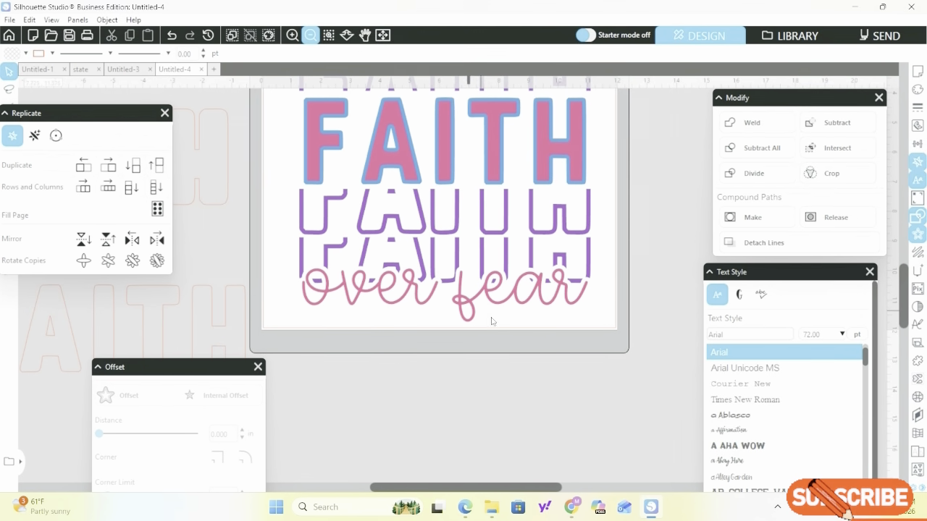
scroll(488, 317, "up", 5)
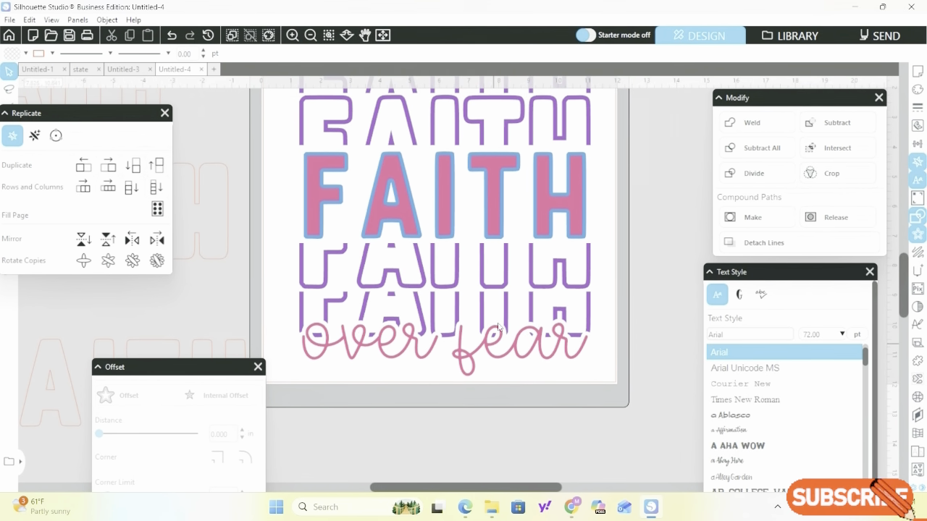
scroll(502, 331, "up", 2)
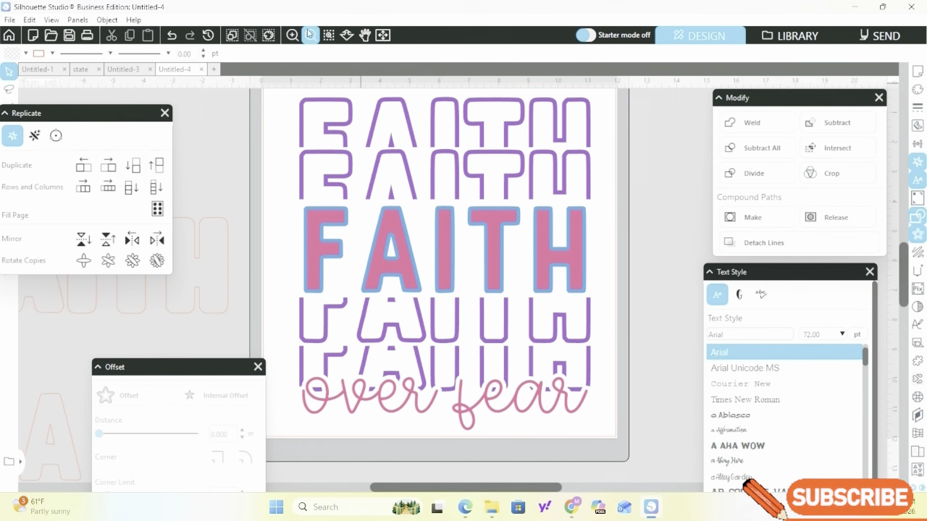
left_click(309, 35)
left_click(309, 35)
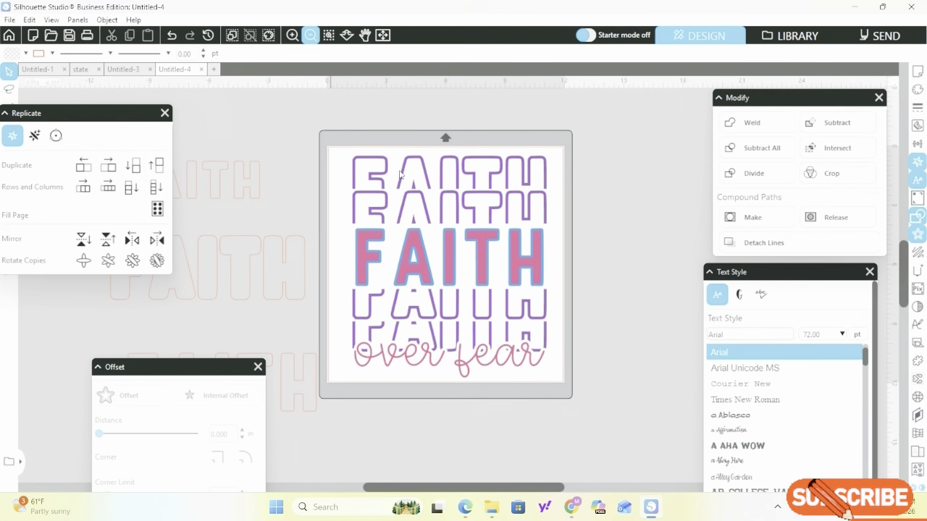
left_click(312, 36)
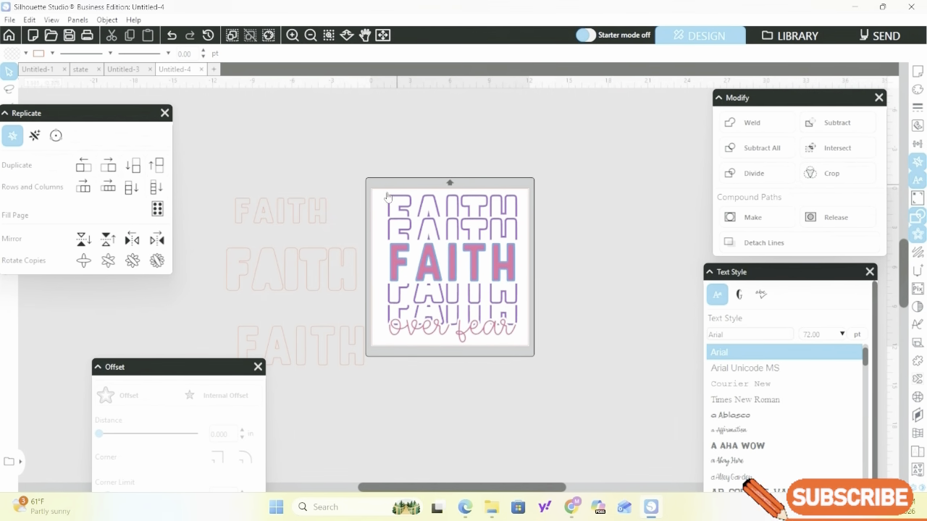
left_click(386, 216)
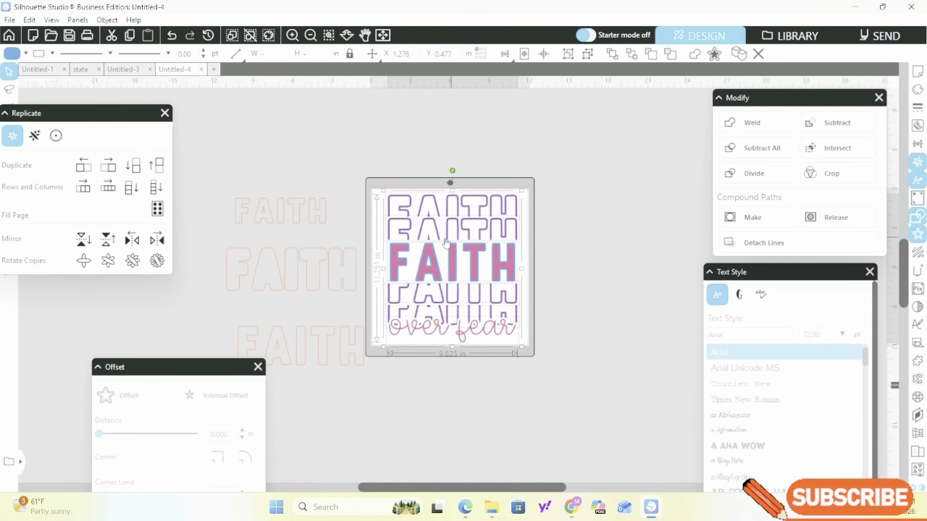
left_click_drag(454, 248, 630, 147)
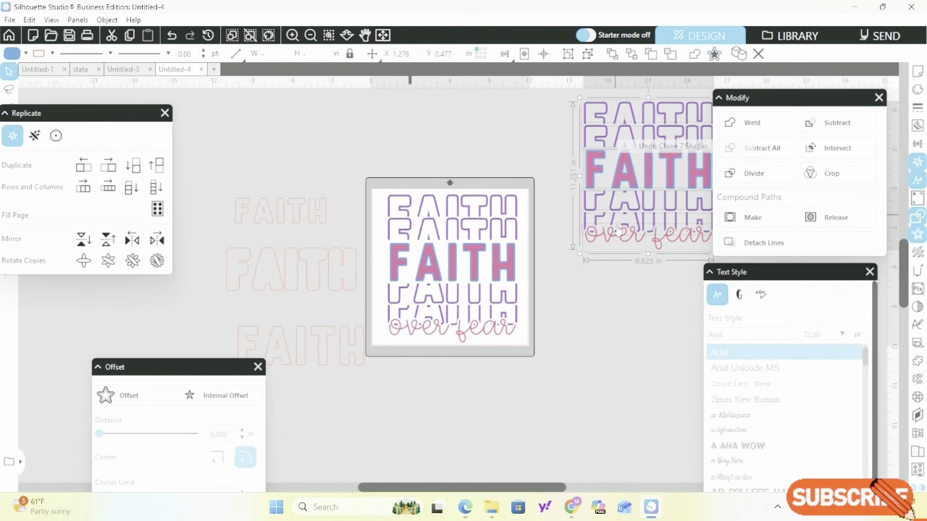
key("ctrl+z")
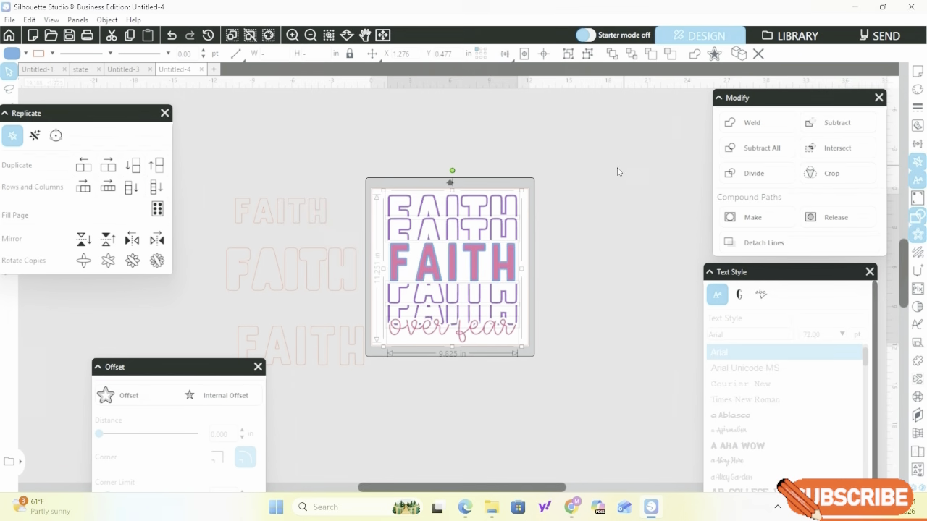
left_click(172, 38)
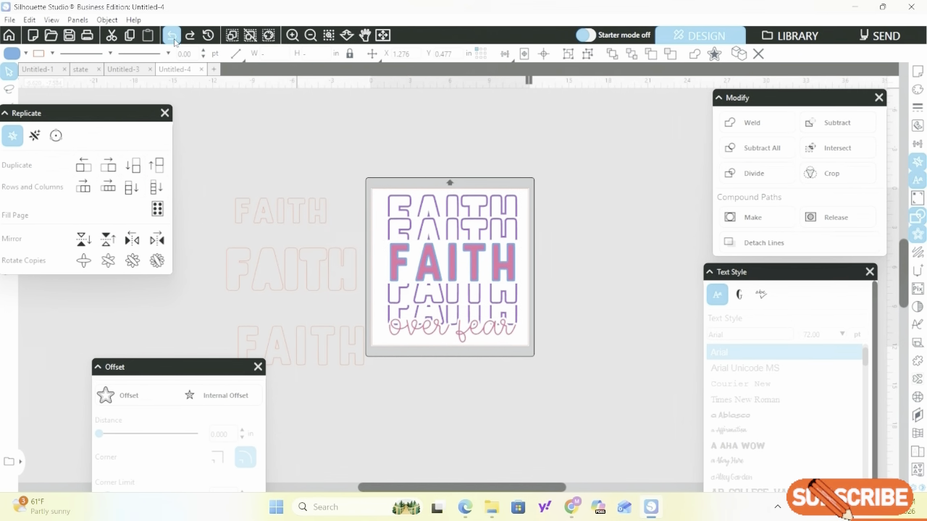
Place a copy of the complete FAITH "over fear" design beside the mat and group the copy
left_click(488, 265)
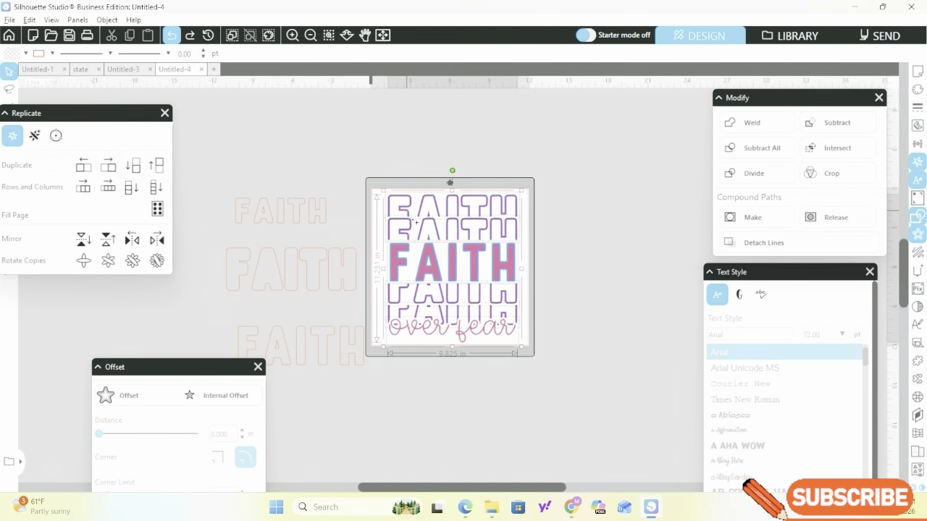
left_click_drag(407, 212, 626, 157)
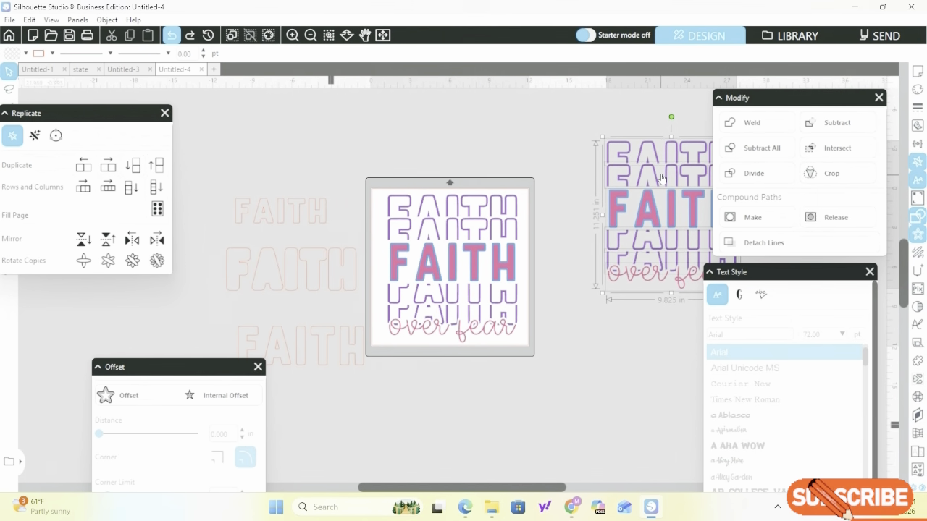
right_click(660, 175)
left_click(693, 341)
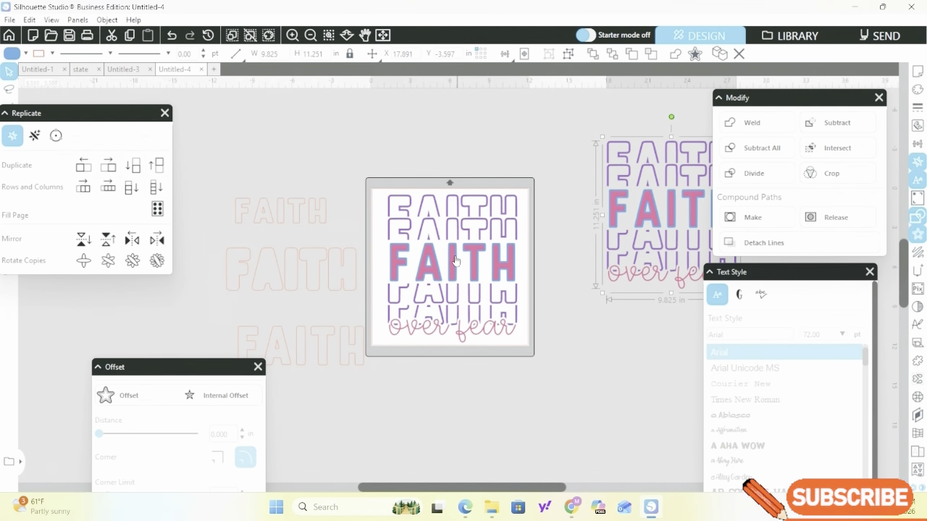
scroll(449, 253, "up", 2)
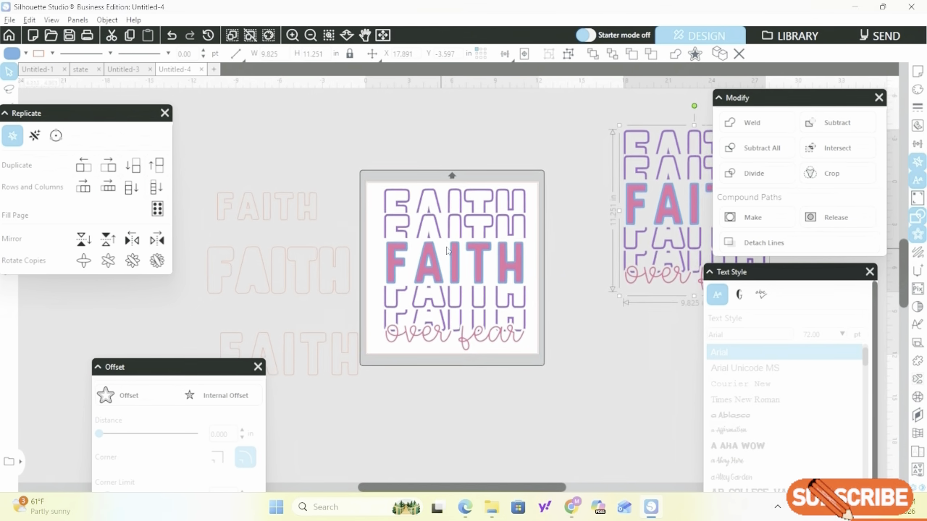
Clear the open replicate, offset, modify and text style settings from the workspace around the mat
scroll(447, 250, "up", 4)
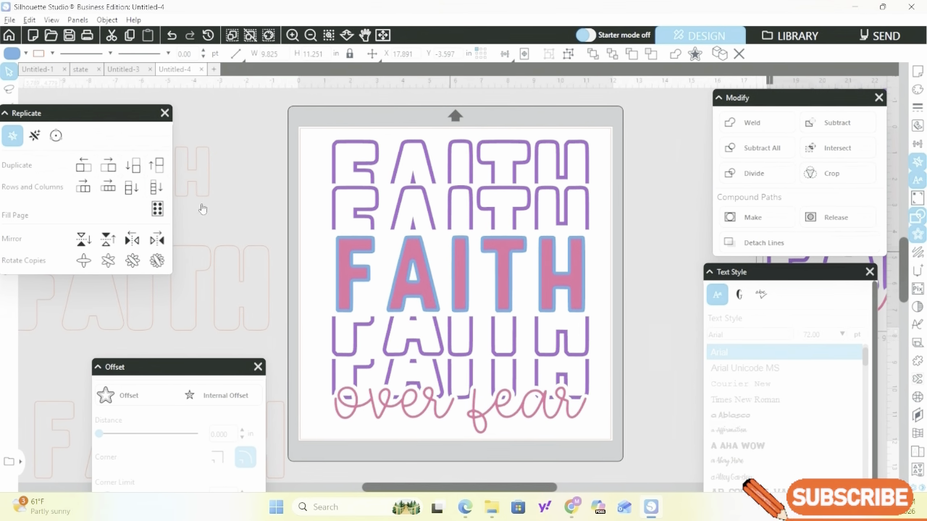
left_click(166, 113)
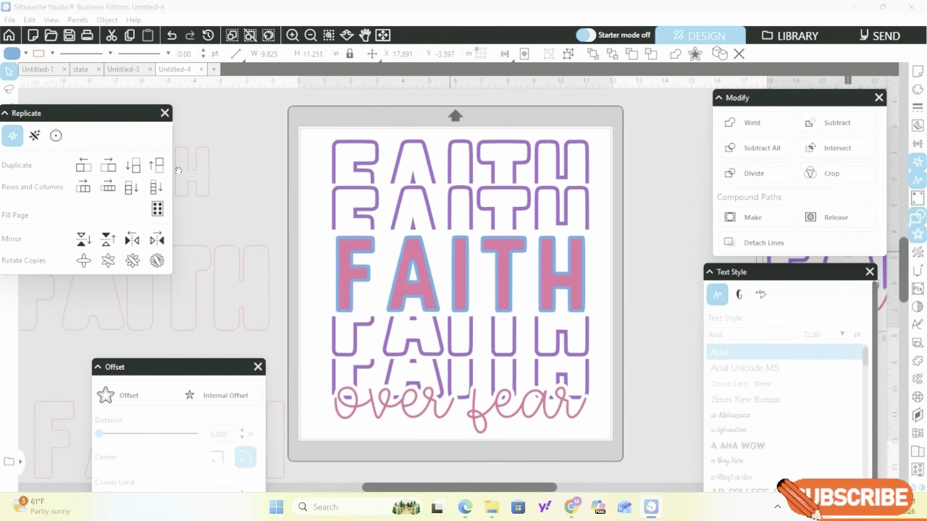
left_click(258, 367)
left_click(165, 113)
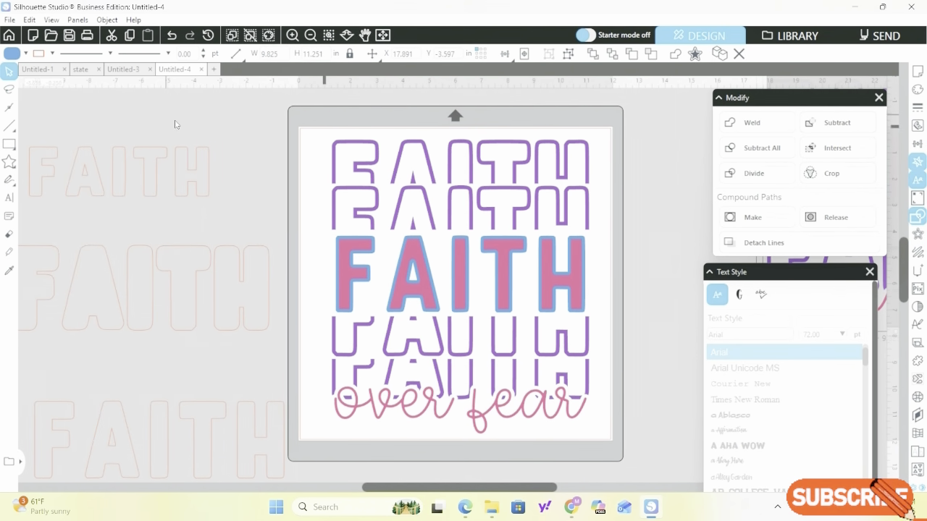
left_click(878, 97)
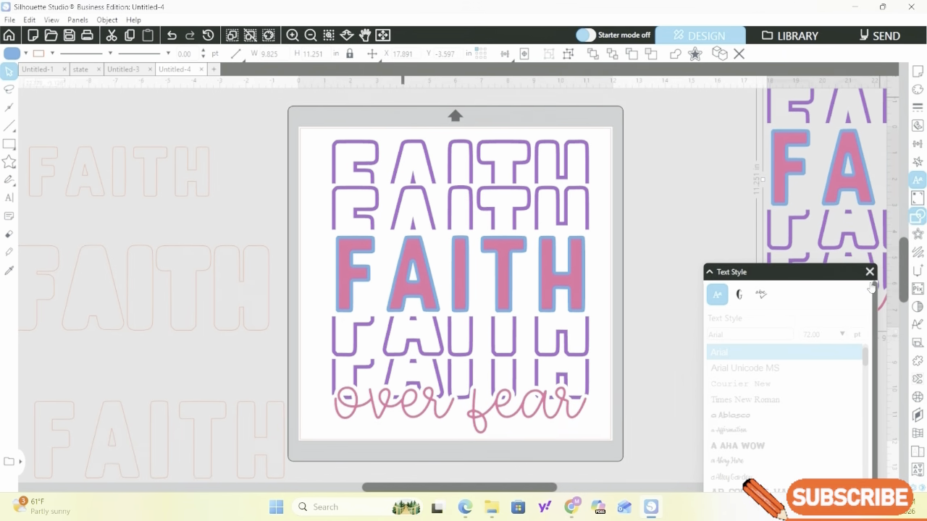
left_click(869, 272)
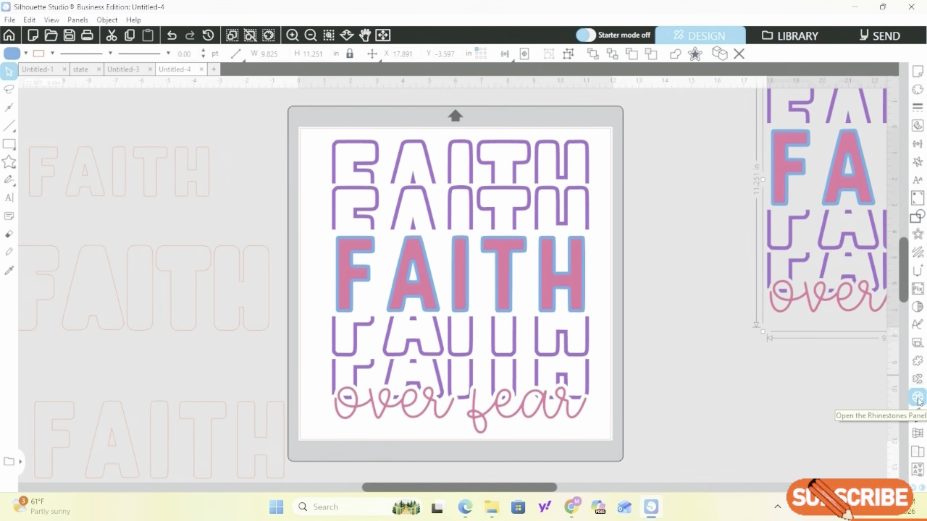
Apply the Edge rhinestone effect with 10ss stones to the two purple FAITH halves above the middle word
left_click(918, 398)
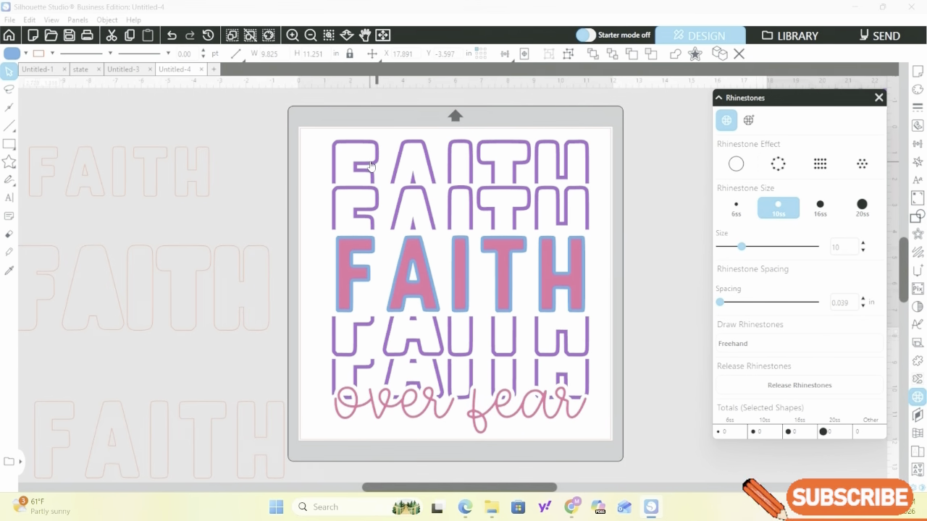
left_click_drag(326, 131, 569, 224)
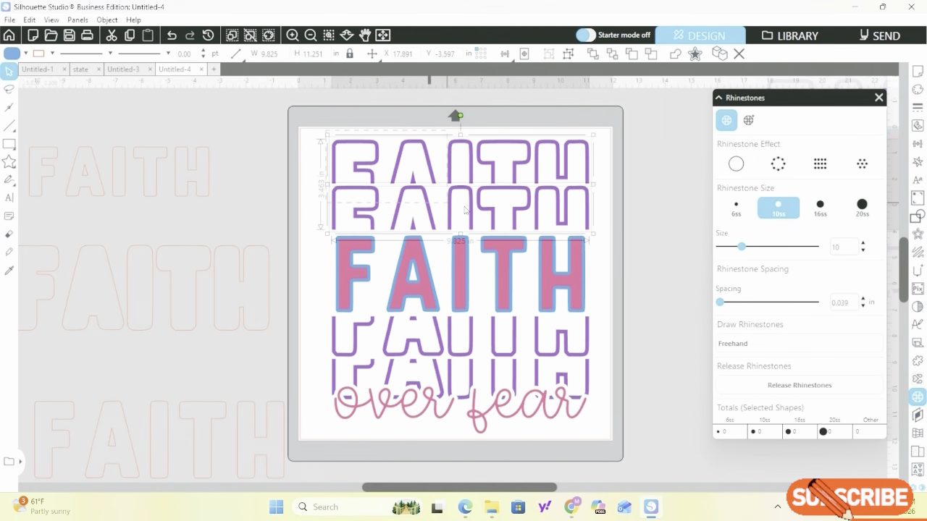
left_click(780, 166)
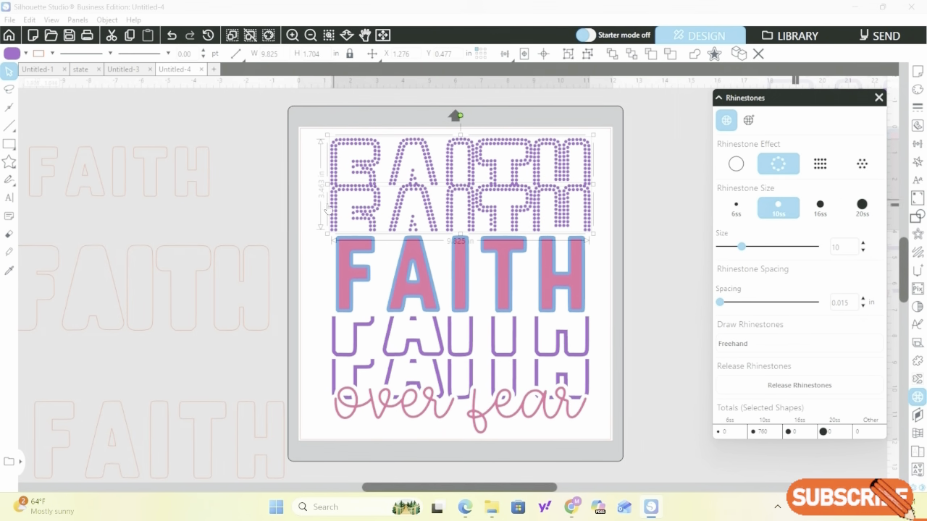
Nudge the second purple FAITH row and the blue outline of the middle FAITH slightly down to separate the rhinestone rows
left_click(330, 205)
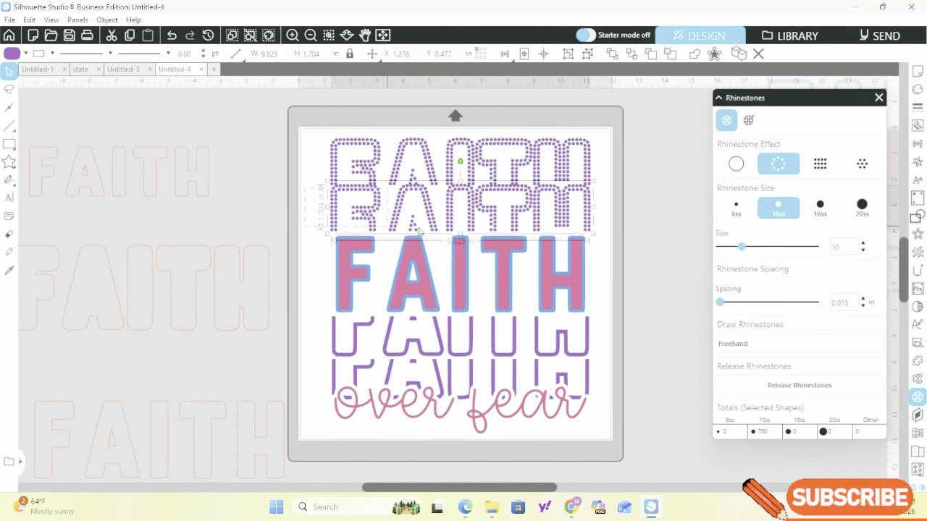
left_click_drag(607, 243, 601, 245)
key("Down")
key("Down")
key("Down")
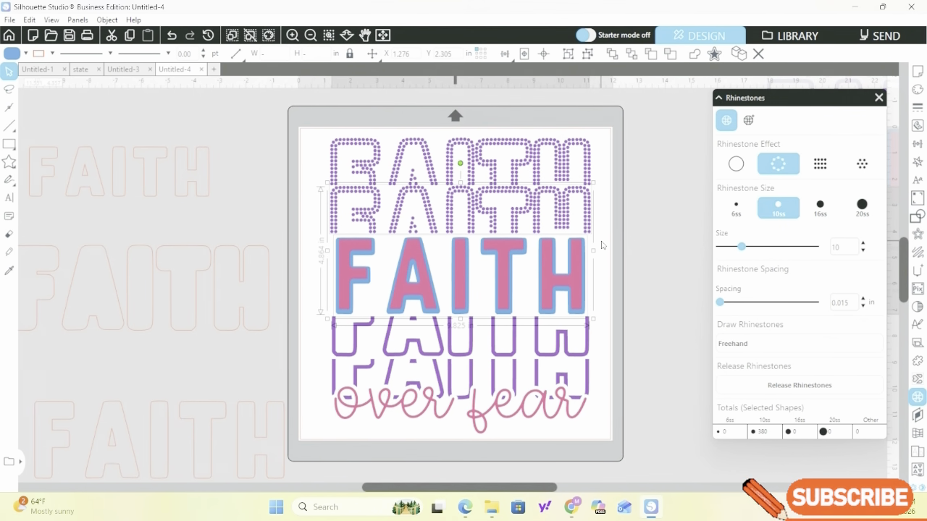
key("Down")
key("Down")
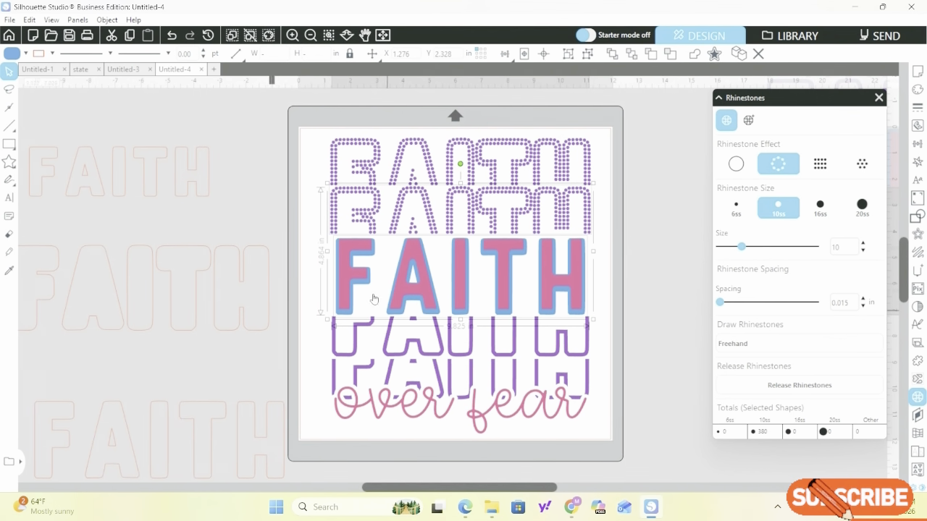
Nudge the lowest purple FAITH half and the "over fear" script slightly down, leaving the half above in place
left_click_drag(326, 361, 539, 439)
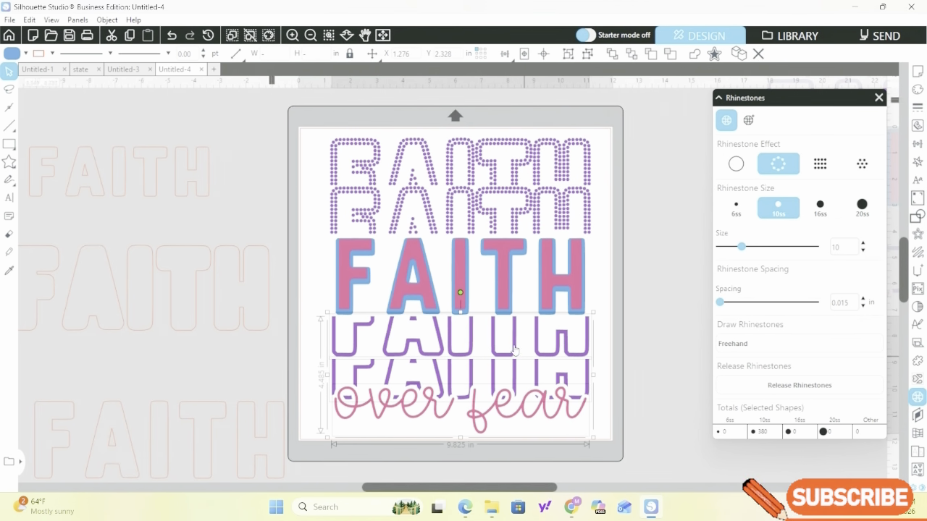
left_click(457, 353)
key("Down")
key("Down")
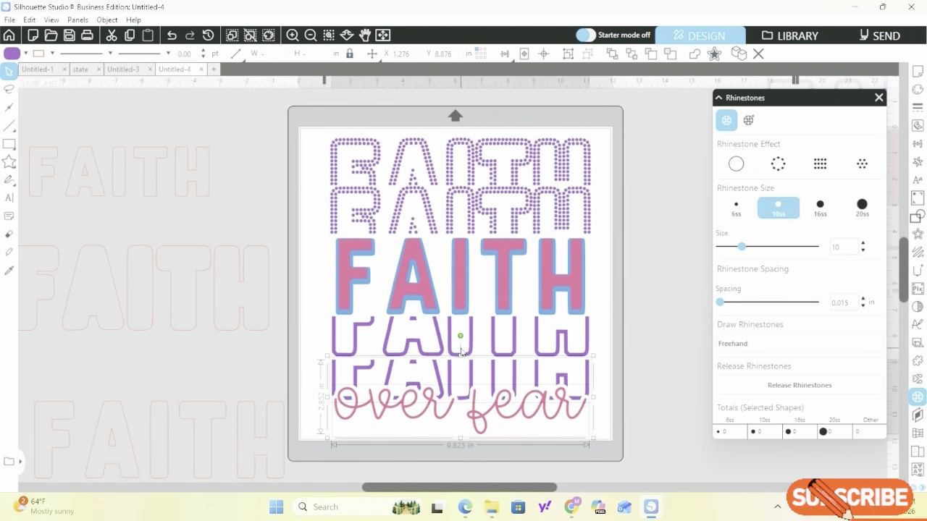
key("Down")
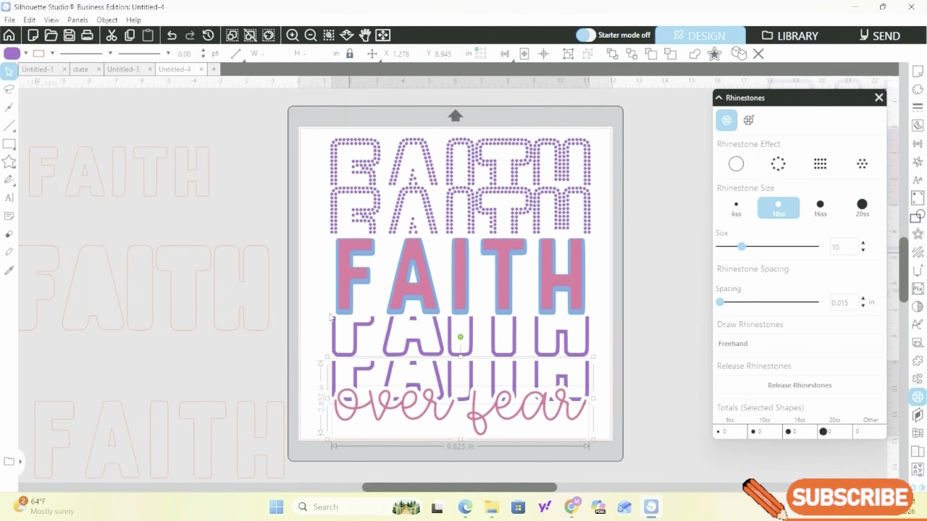
Apply the Edge rhinestone effect to the two lower purple FAITH halves and the "over fear" script
left_click(308, 318)
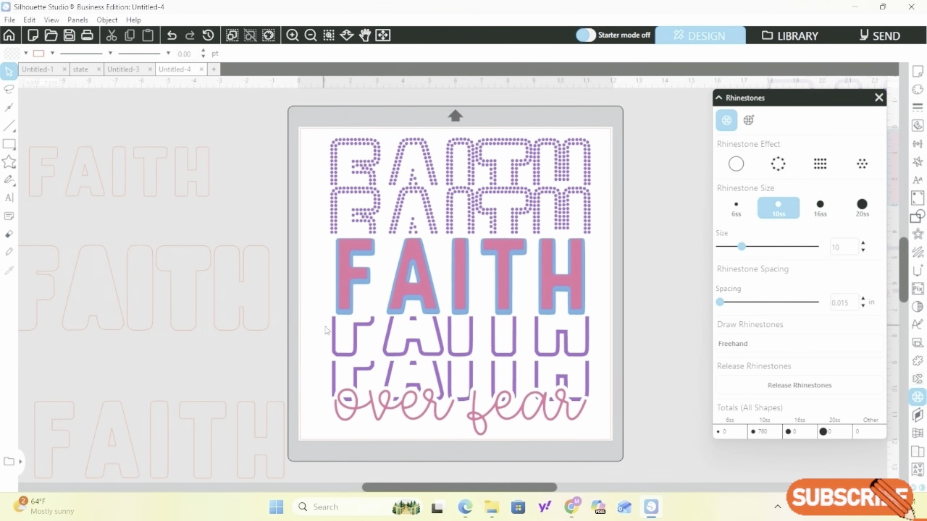
left_click_drag(321, 340, 601, 425)
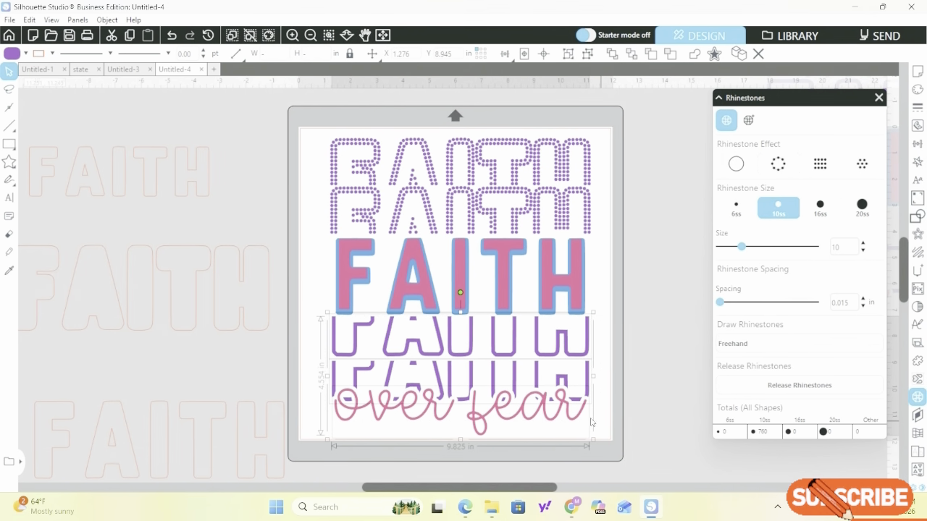
left_click(779, 168)
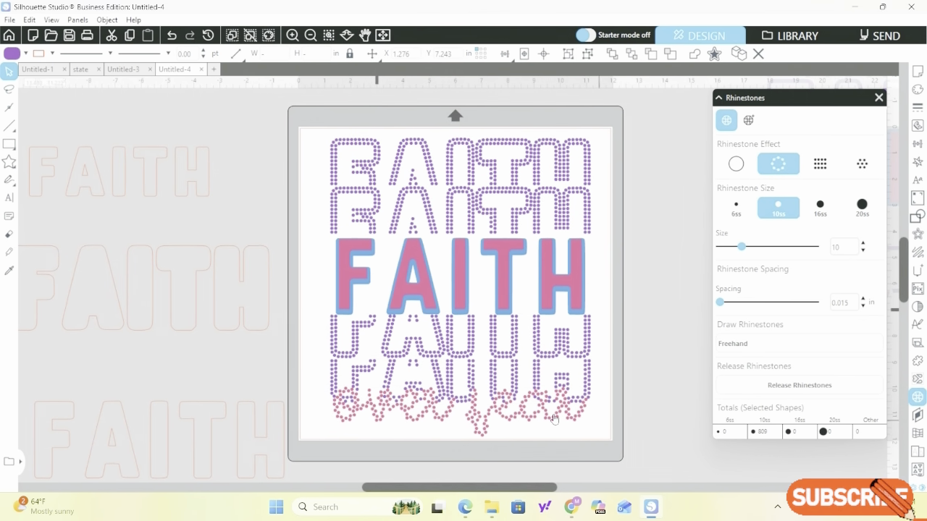
Try the two fill rhinestone effects on the "over fear" script, return to Edge, and remove its rhinestone effect
left_click(521, 414)
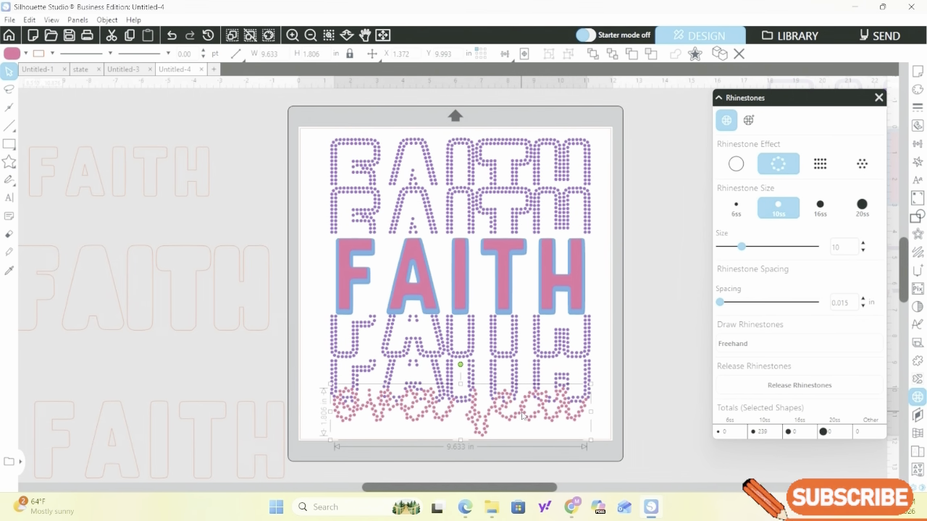
left_click(861, 163)
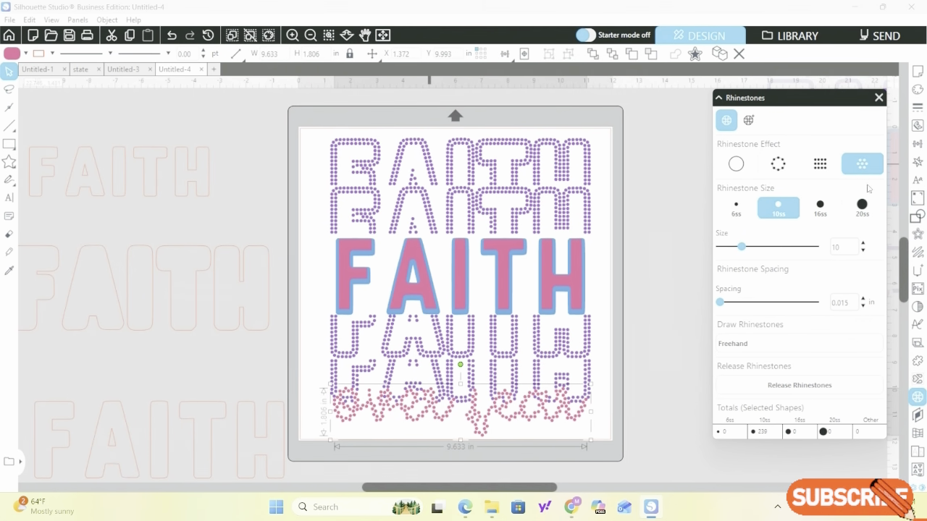
left_click(821, 166)
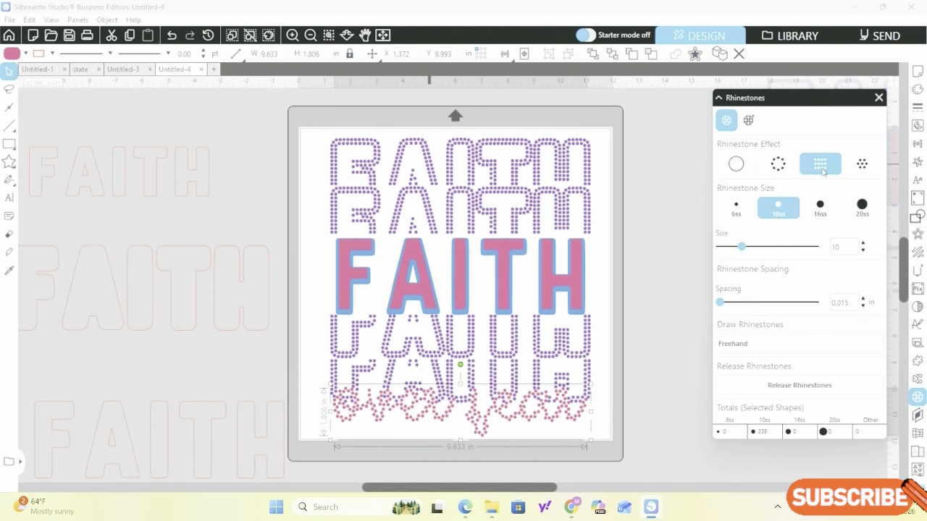
left_click(868, 168)
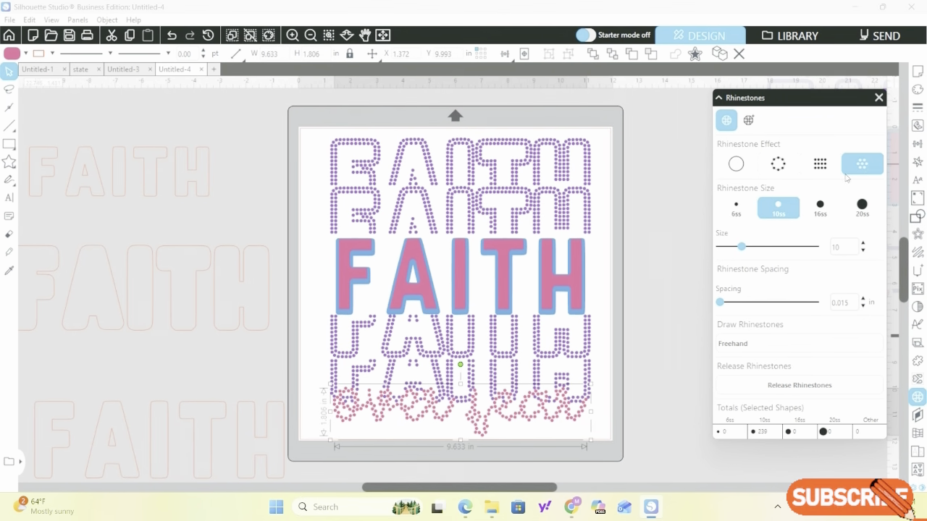
left_click(775, 173)
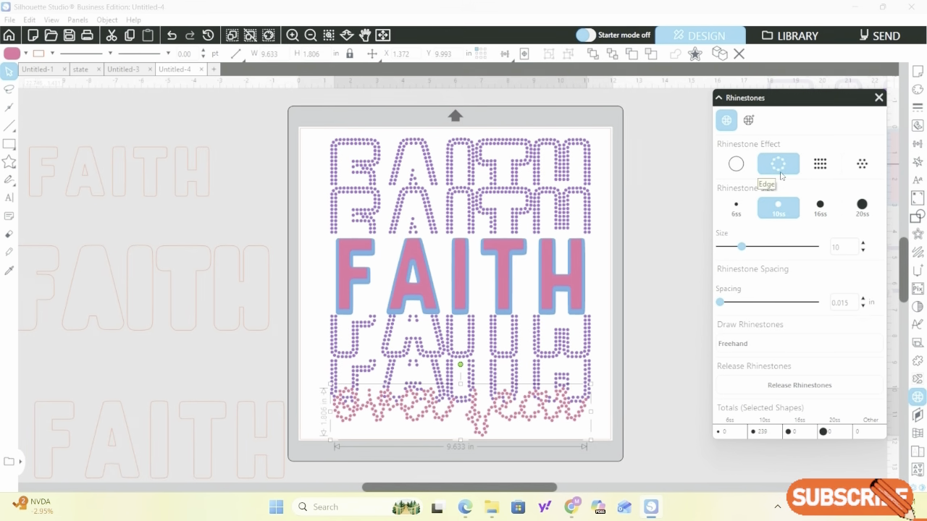
left_click(746, 172)
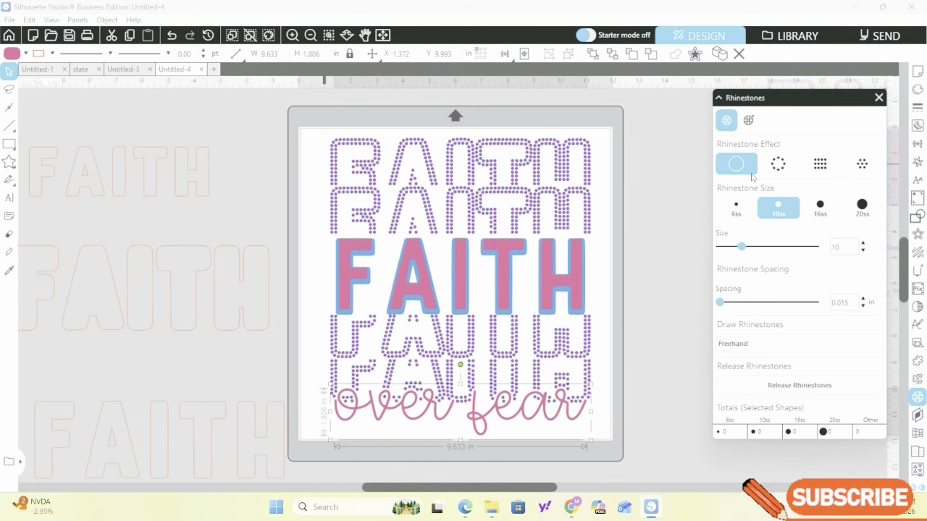
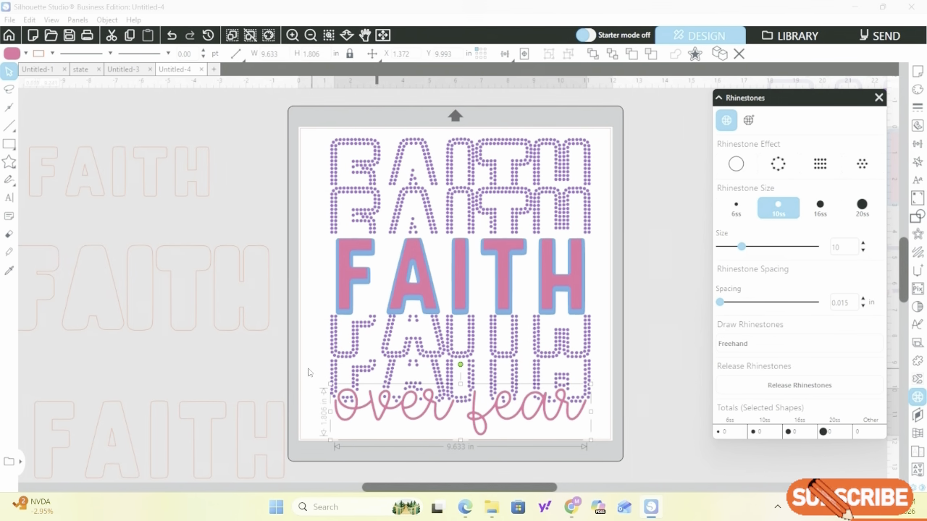
Move the lowest purple half and the "over fear" script off the mat, and put a copy of the half above in their place
left_click_drag(308, 367, 601, 423)
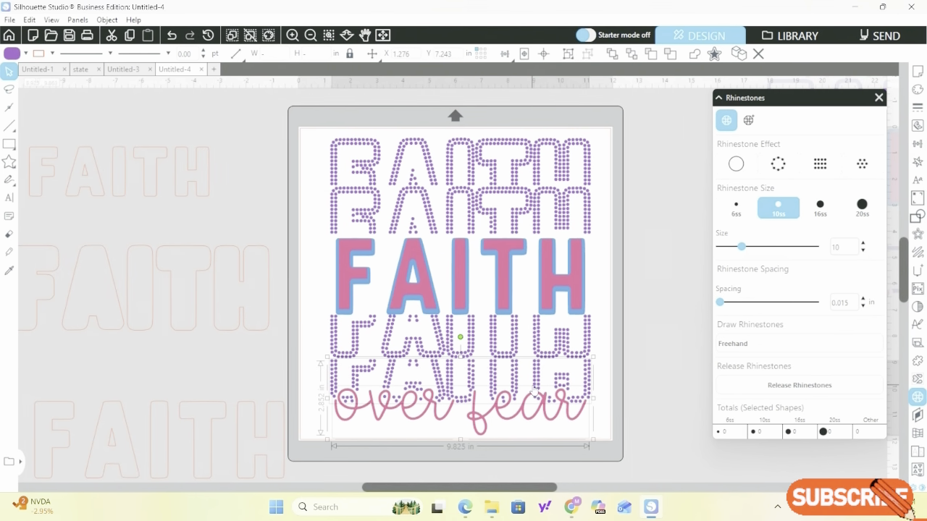
left_click_drag(535, 394, 688, 484)
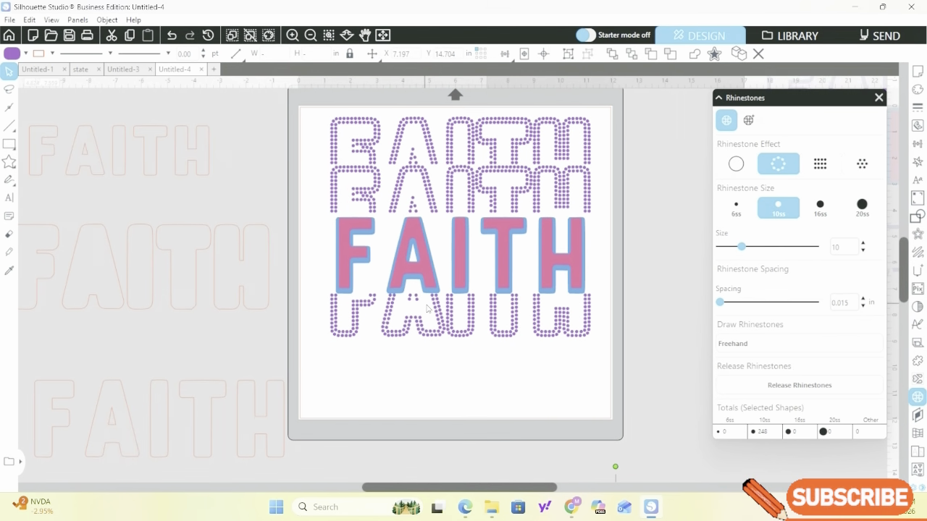
left_click_drag(420, 326, 418, 369)
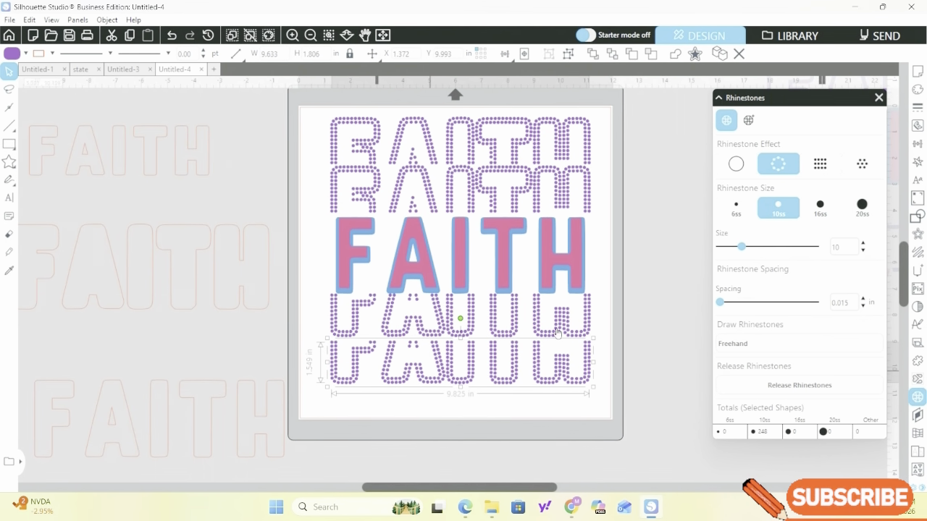
Nudge the pink middle FAITH down until it sits centred inside its blue outline
left_click(548, 237)
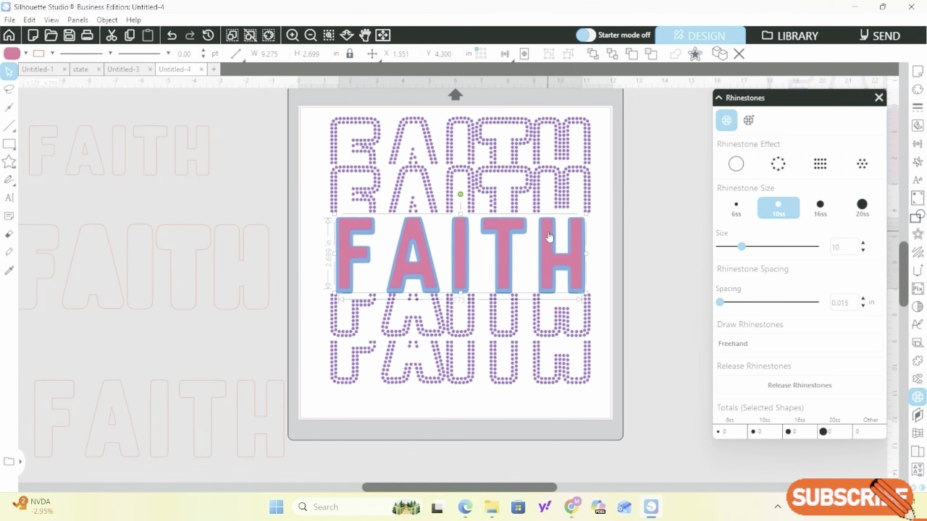
key("Down")
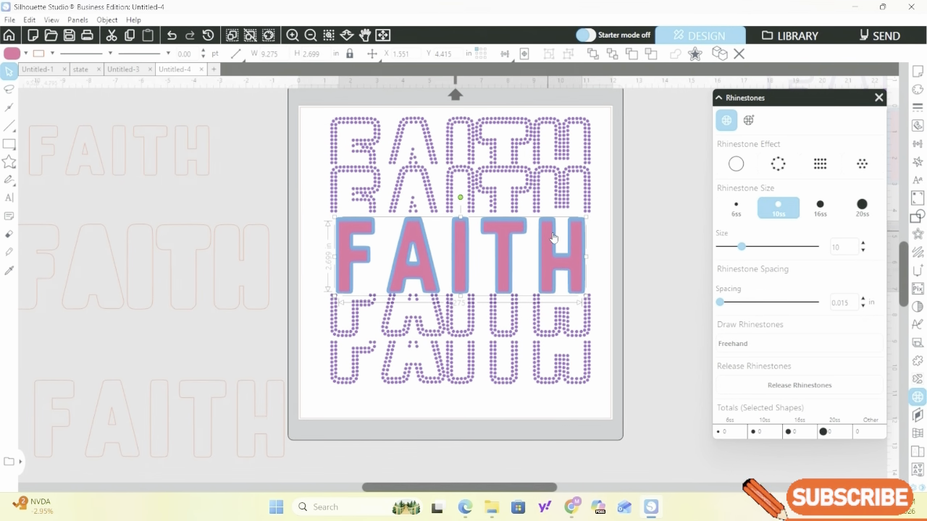
key("Up")
key("Up")
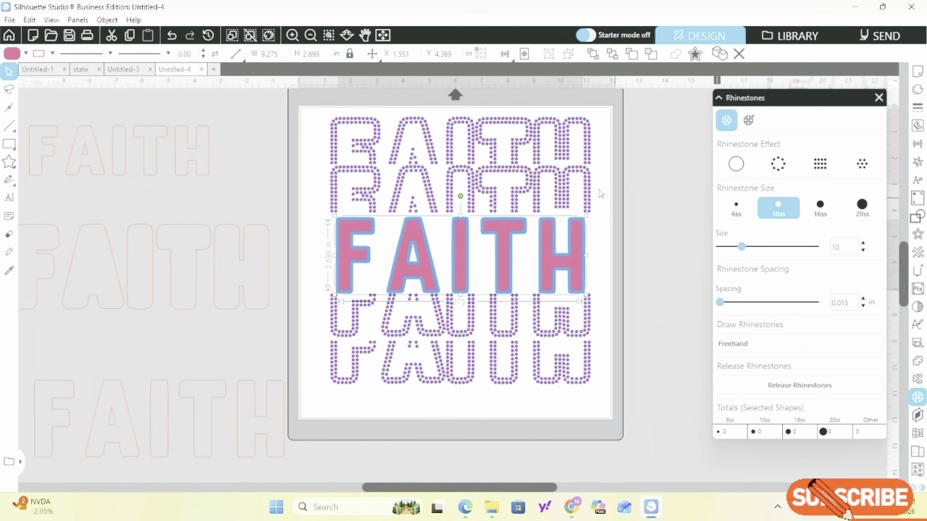
Apply the Edge rhinestone effect to the blue FAITH outline and the staggered-dot fill effect to the pink FAITH letters
left_click(311, 222)
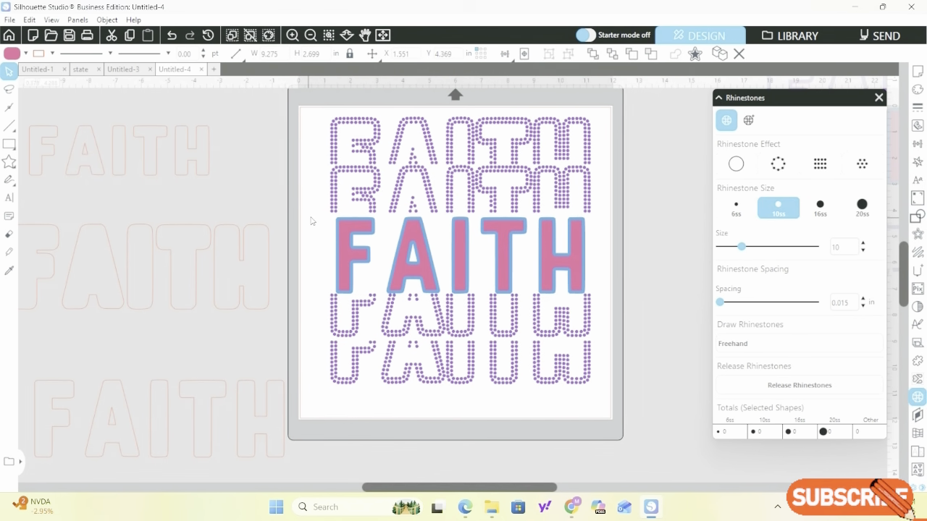
left_click(360, 221)
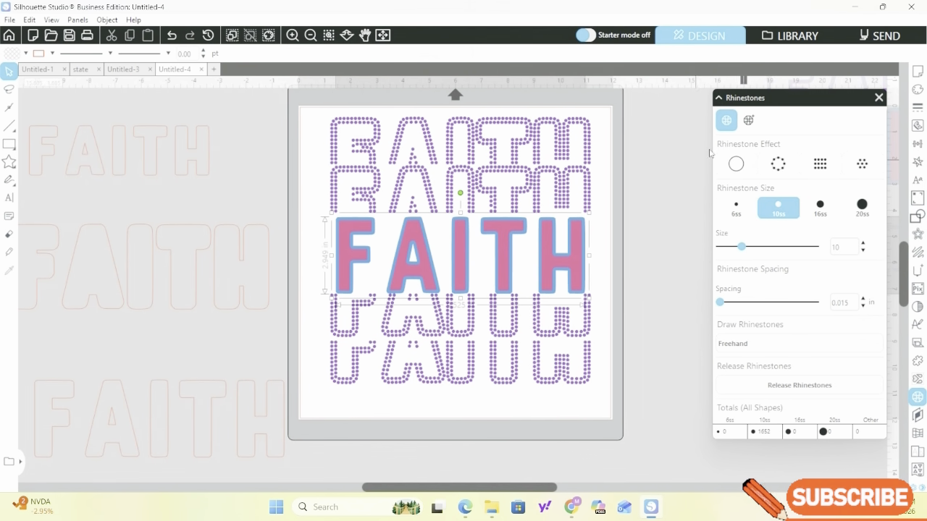
left_click(778, 166)
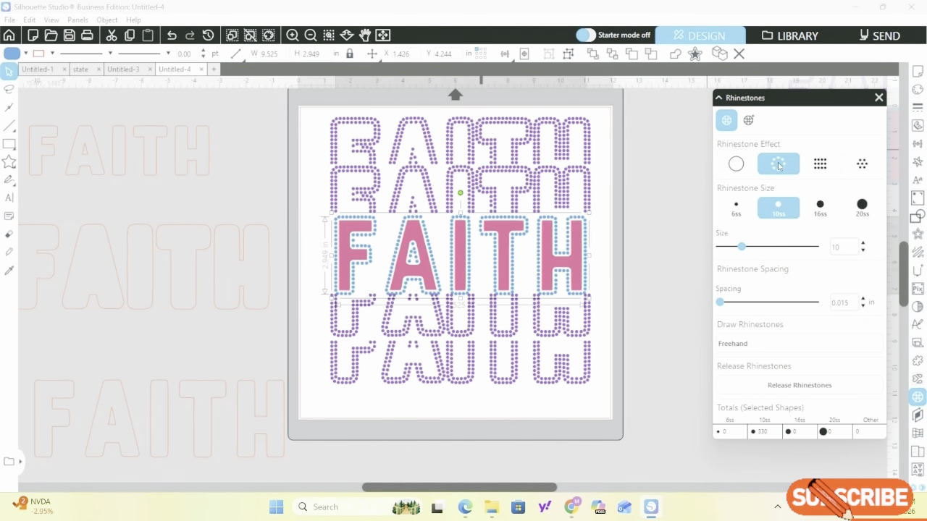
left_click(344, 245)
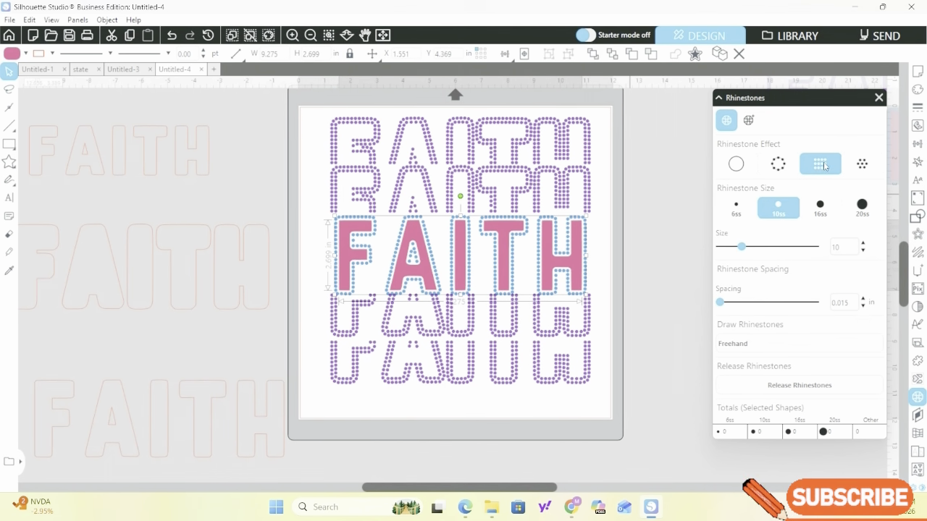
left_click(861, 165)
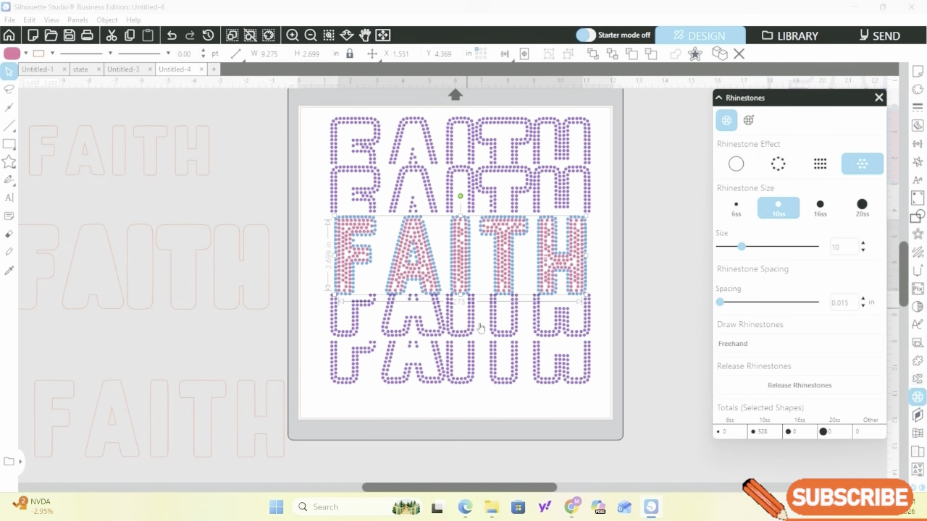
Recolour the blue edge stones around the middle FAITH by sampling the purple of the rhinestone row above it
scroll(540, 305, "down", 4)
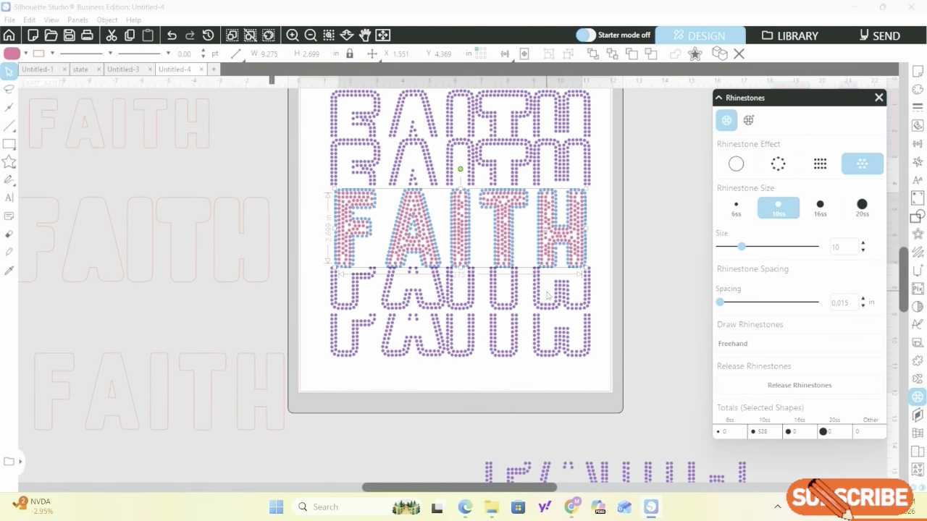
scroll(550, 295, "down", 2)
scroll(550, 295, "up", 3)
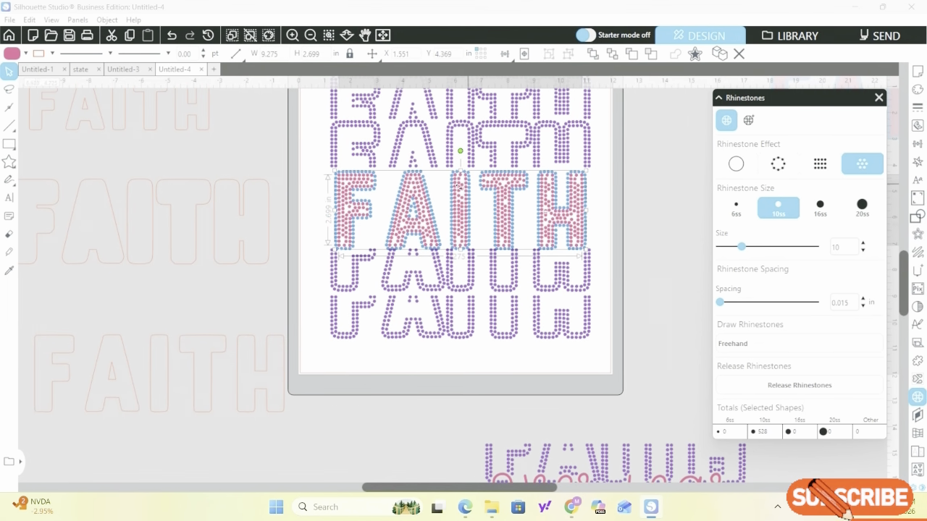
scroll(474, 185, "up", 3)
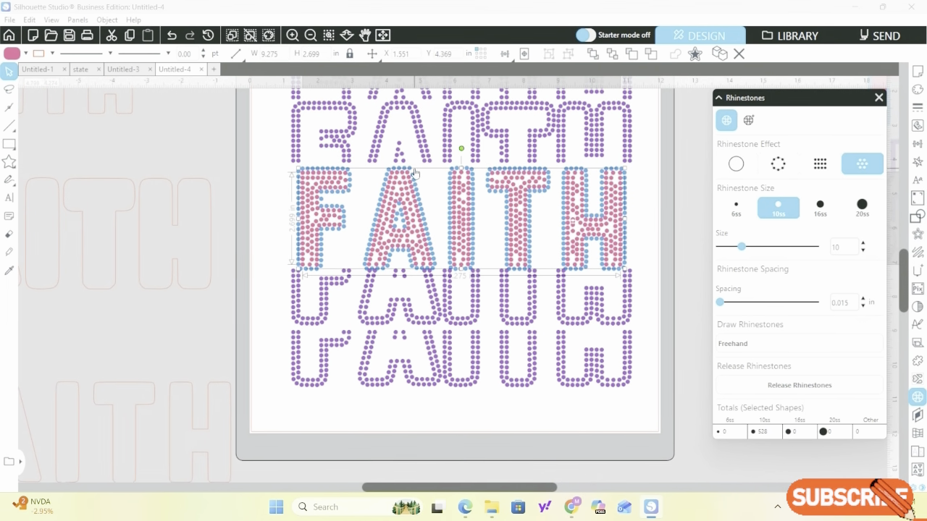
left_click(408, 174)
left_click(408, 174)
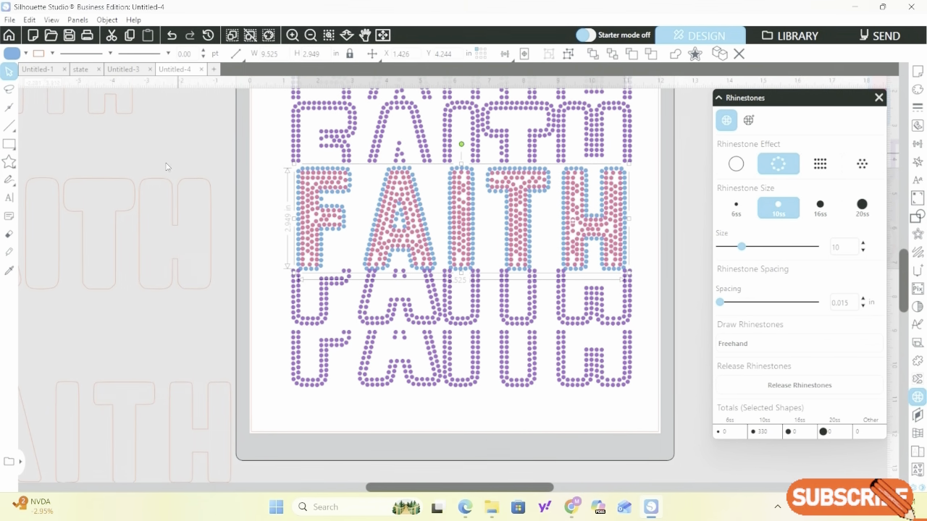
left_click(9, 272)
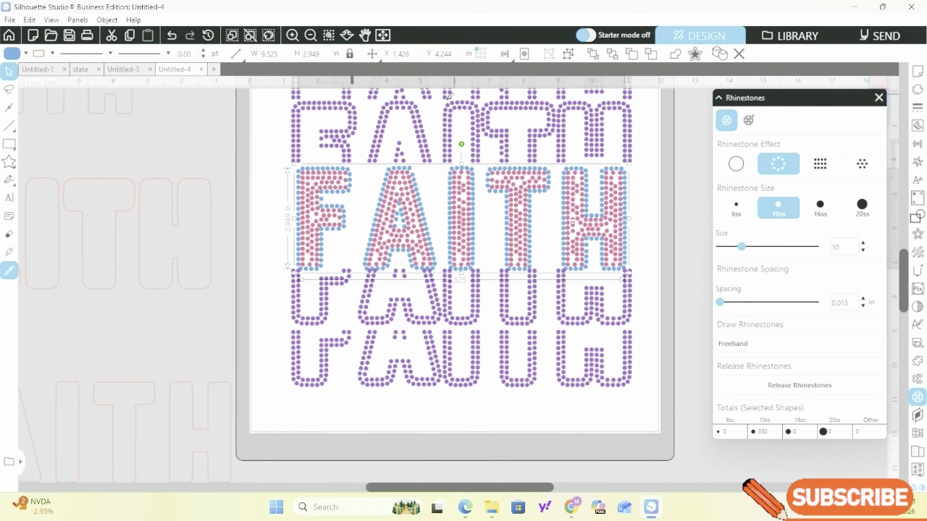
left_click(345, 128)
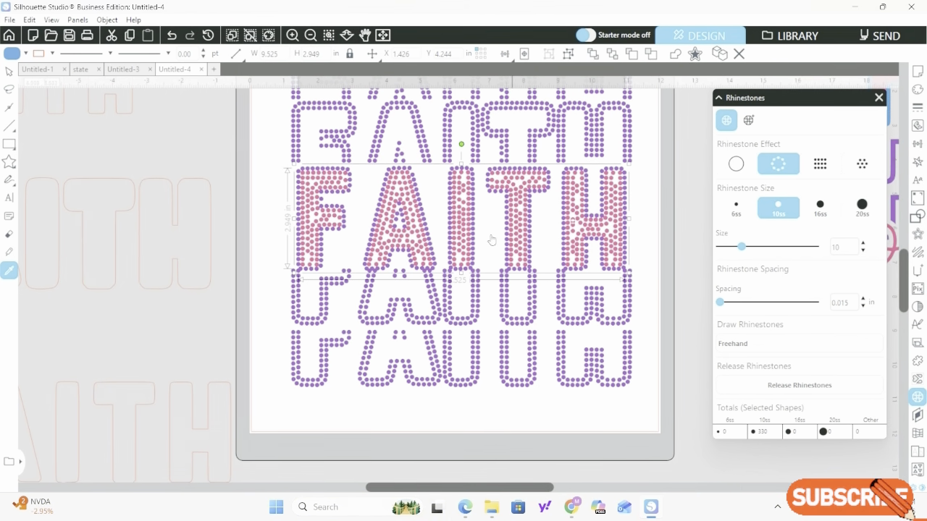
left_click(643, 216)
left_click(8, 71)
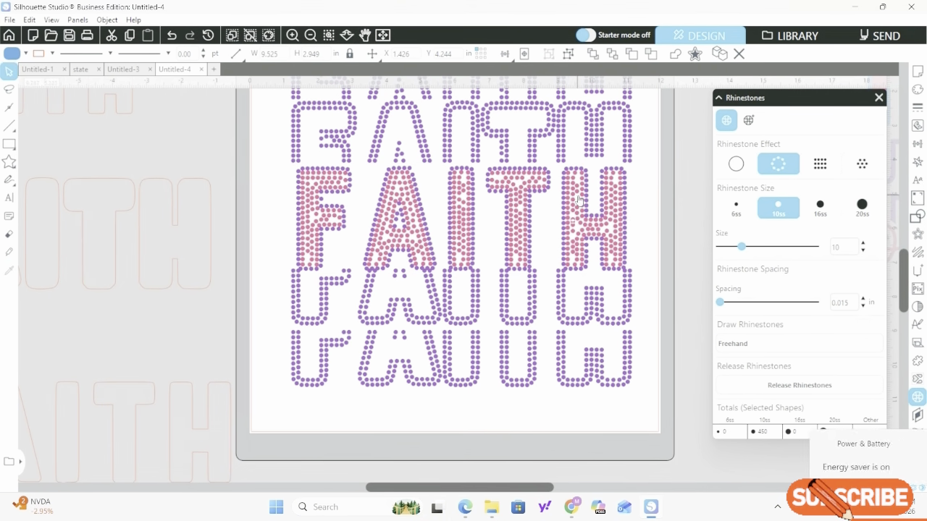
Add a new text object reading "over fear" just below the mat
scroll(617, 318, "down", 1)
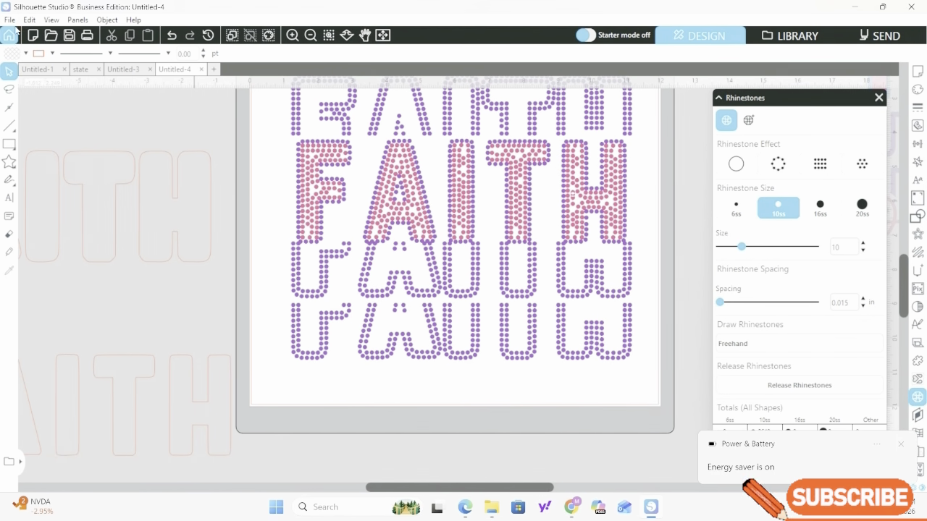
left_click(10, 197)
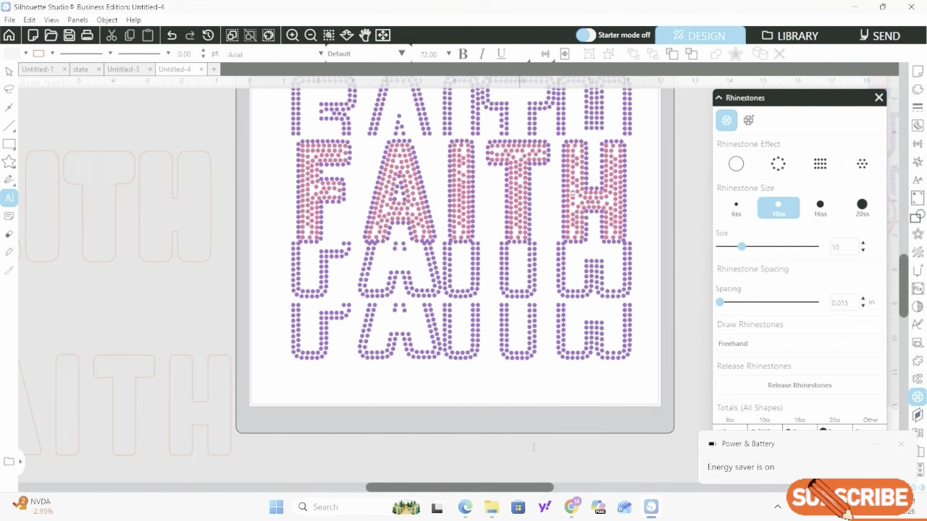
left_click(433, 459)
type("o")
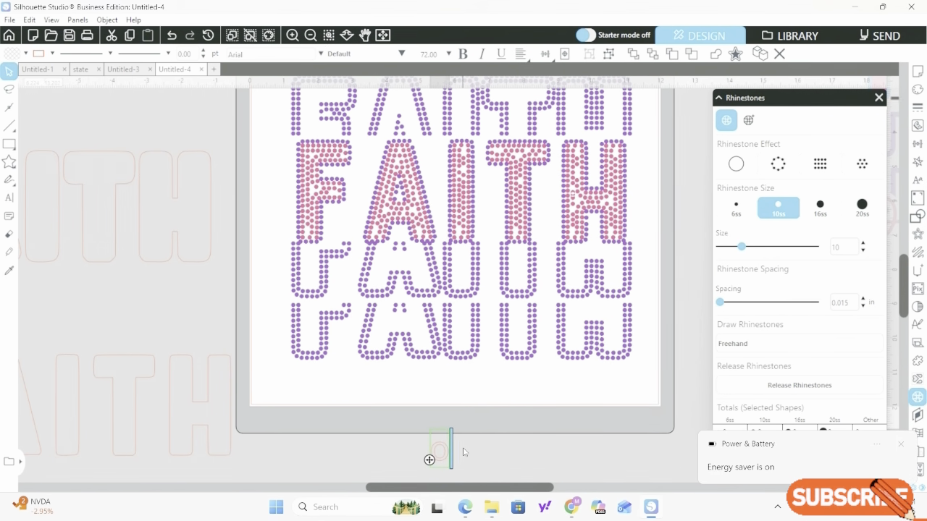
type("ver fear")
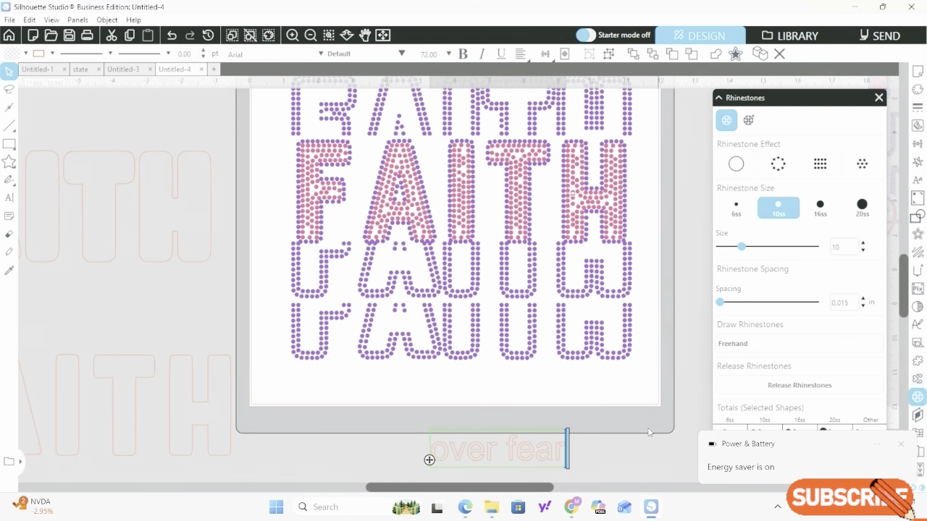
Set the font of the new "over fear" text to Like Magic
scroll(429, 460, "down", 1)
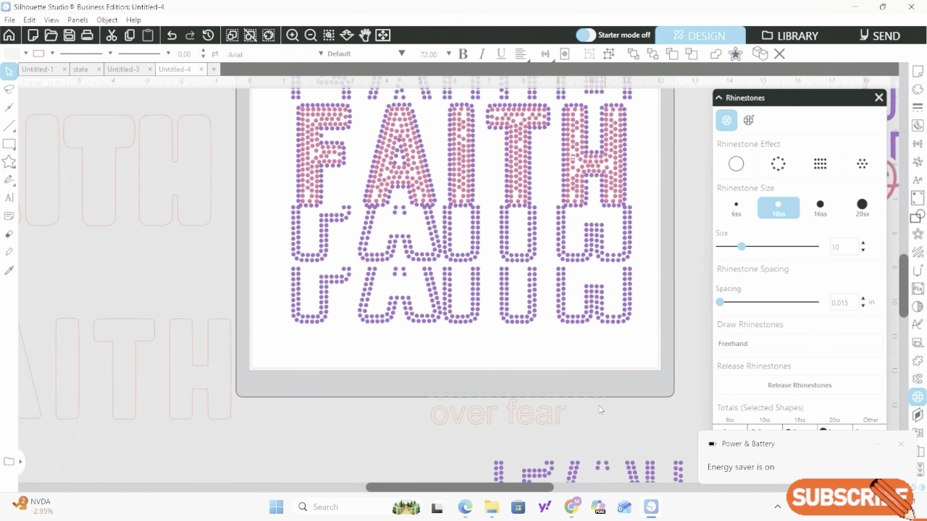
left_click(444, 410)
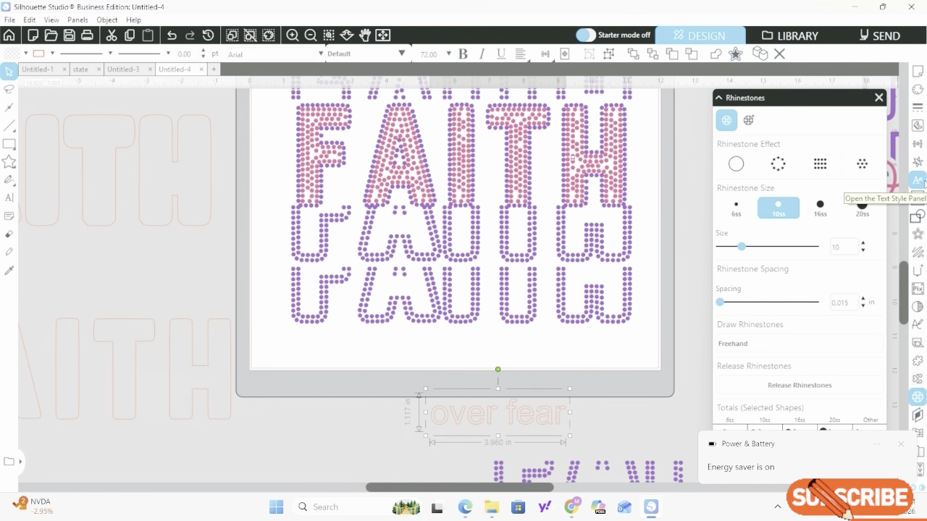
left_click(924, 182)
scroll(789, 237, "down", 5)
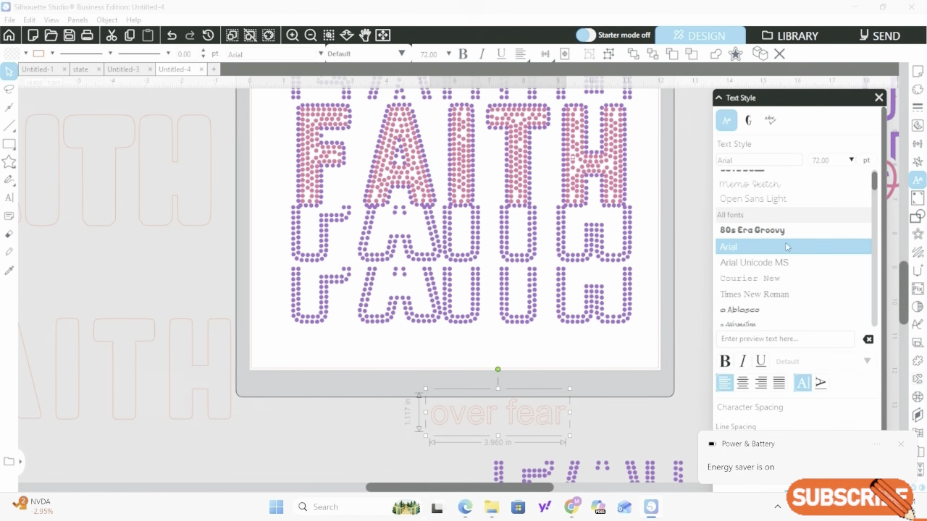
scroll(789, 265, "down", 15)
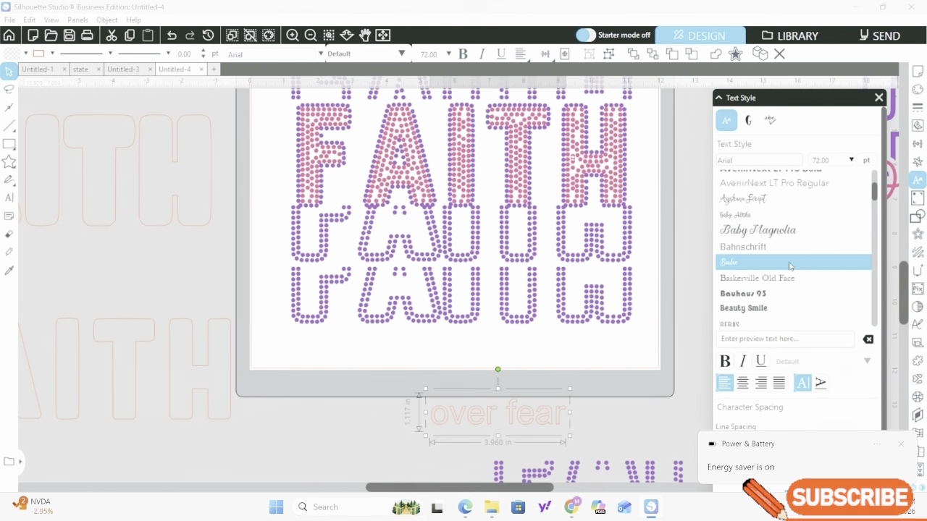
scroll(793, 266, "down", 15)
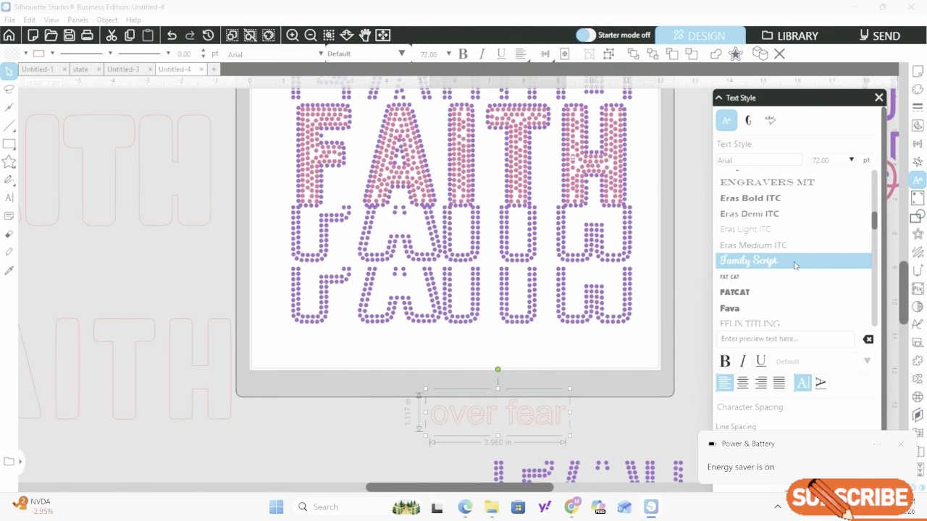
scroll(794, 263, "down", 4)
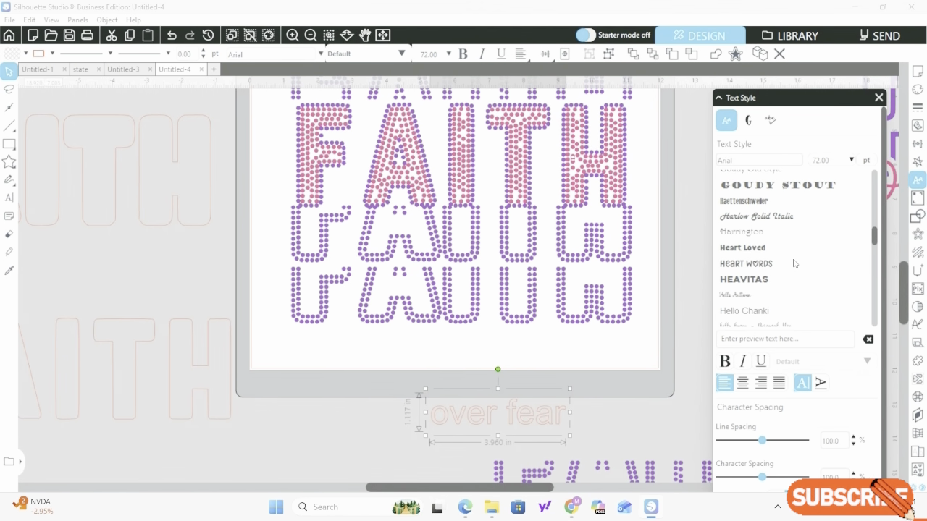
scroll(794, 264, "down", 6)
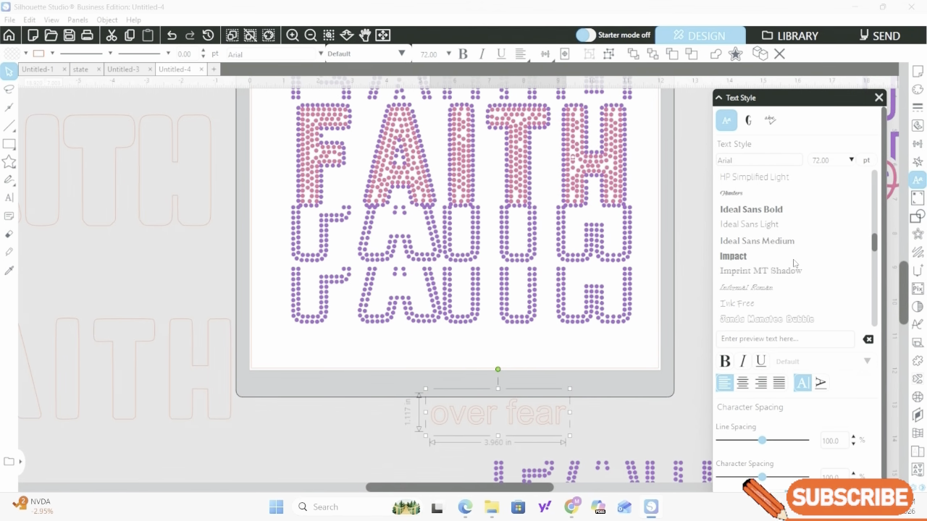
scroll(793, 264, "down", 6)
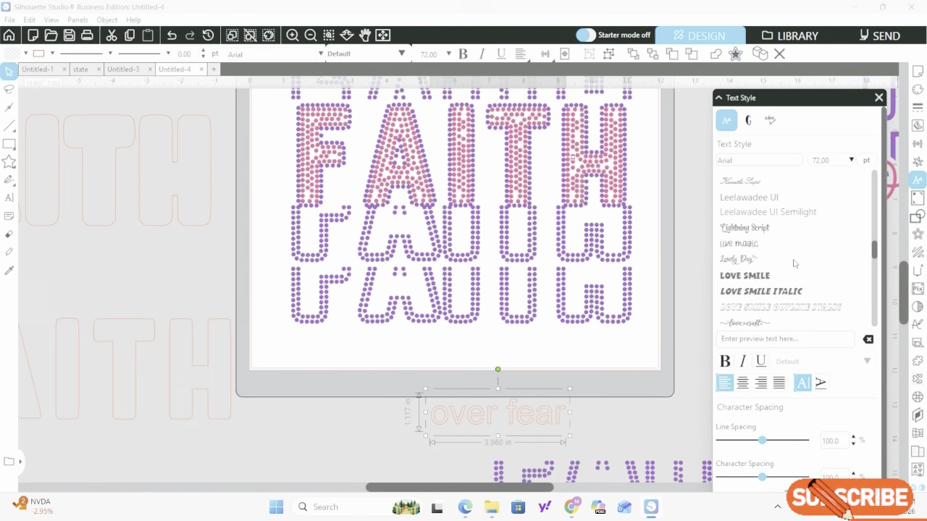
left_click(774, 246)
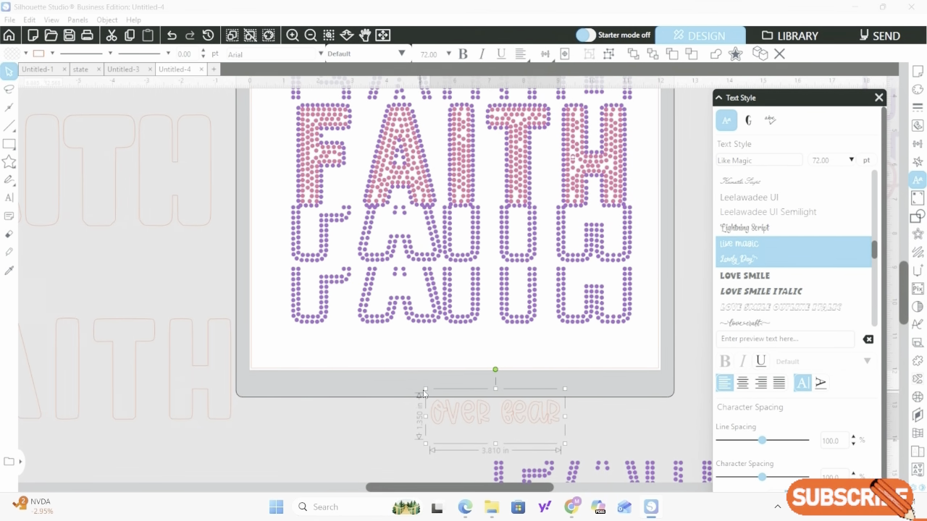
Enlarge the "over fear" text to about 8.84 in wide and place it across the lower edge of the lowest purple half
left_click_drag(424, 393, 336, 358)
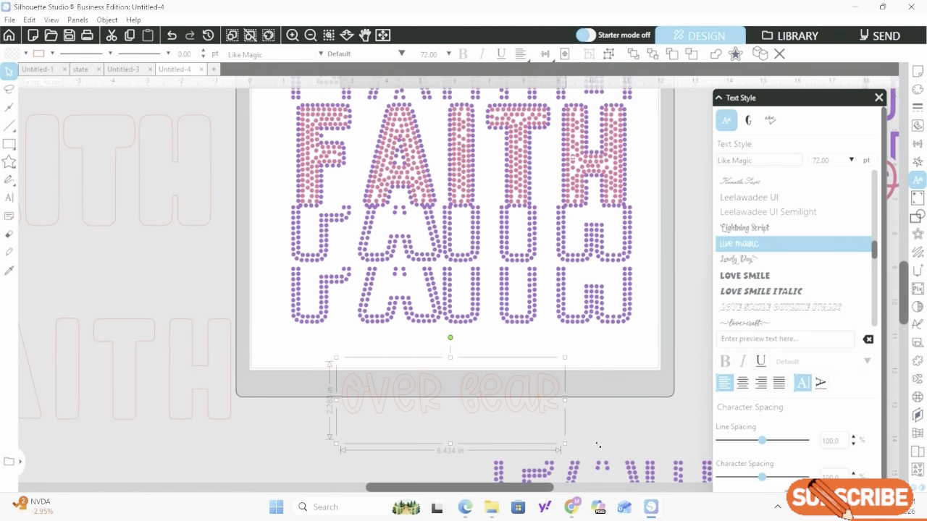
left_click_drag(598, 445, 637, 454)
left_click_drag(526, 427, 490, 360)
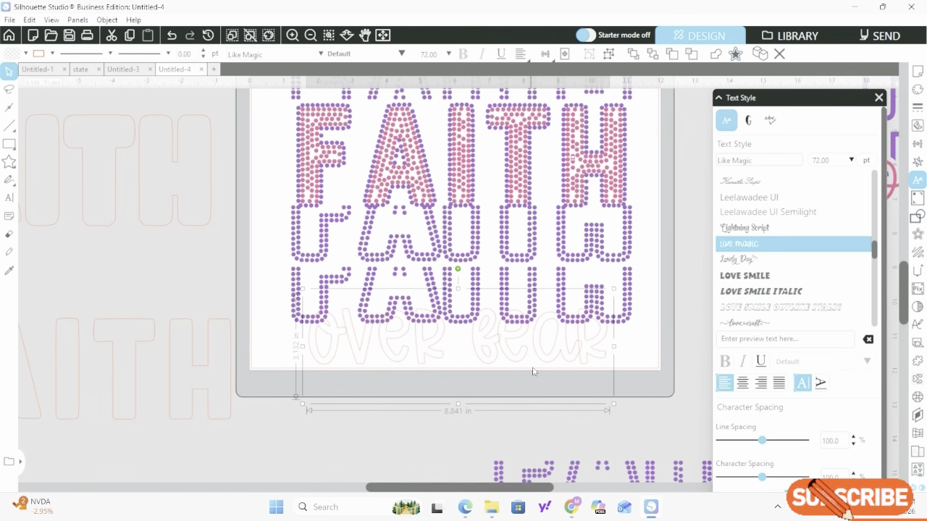
left_click_drag(543, 367, 564, 352)
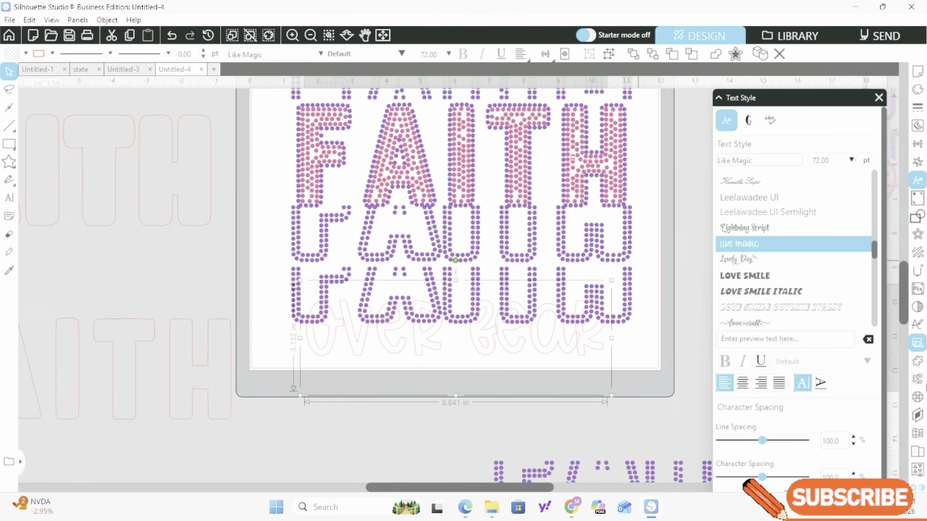
Try the Edge and staggered-dot fill rhinestone effects on the "over fear" text, and remove the rhinestone effect
left_click(917, 397)
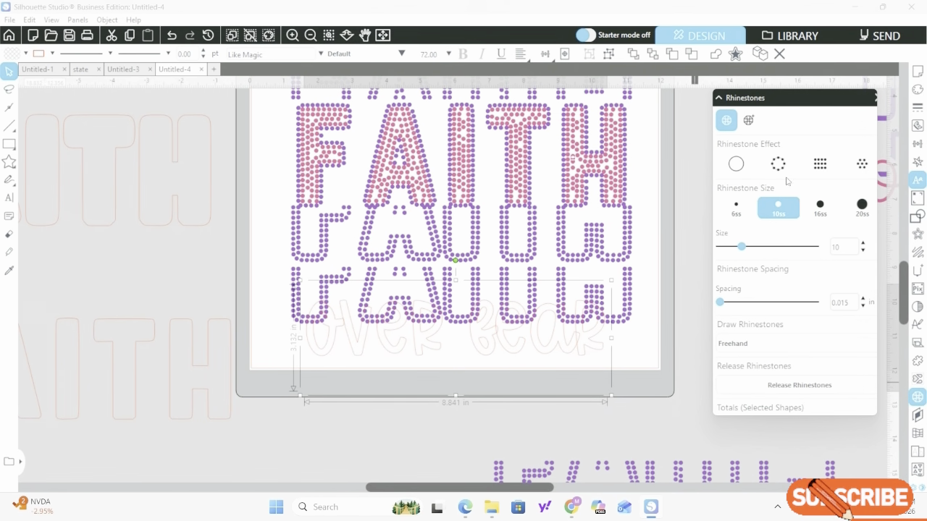
left_click(791, 168)
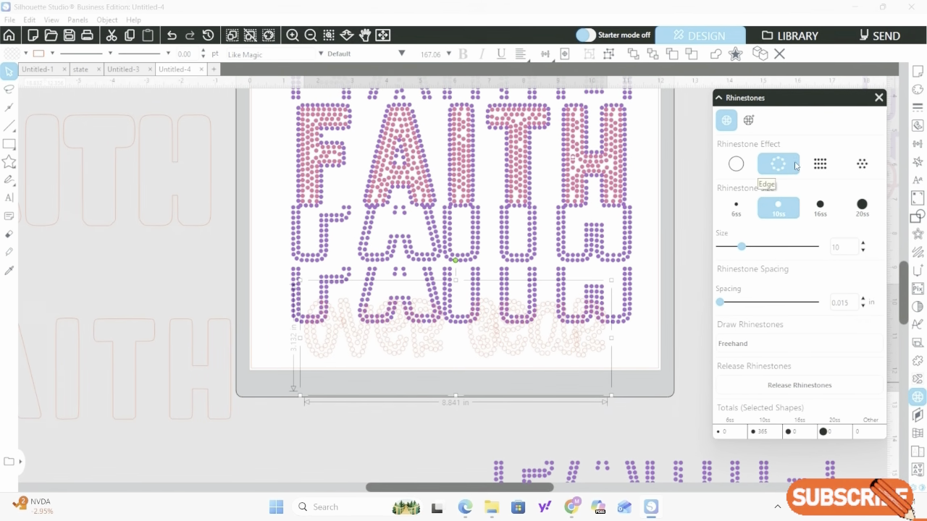
left_click(859, 165)
left_click(780, 171)
left_click(740, 174)
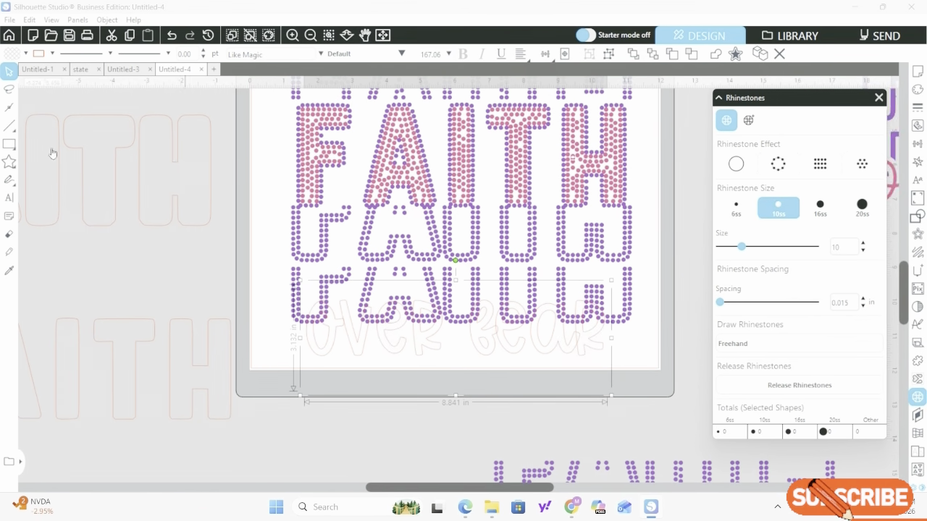
Try a purple fill on the "over fear" text, and change it to light peach
left_click(21, 57)
left_click(22, 55)
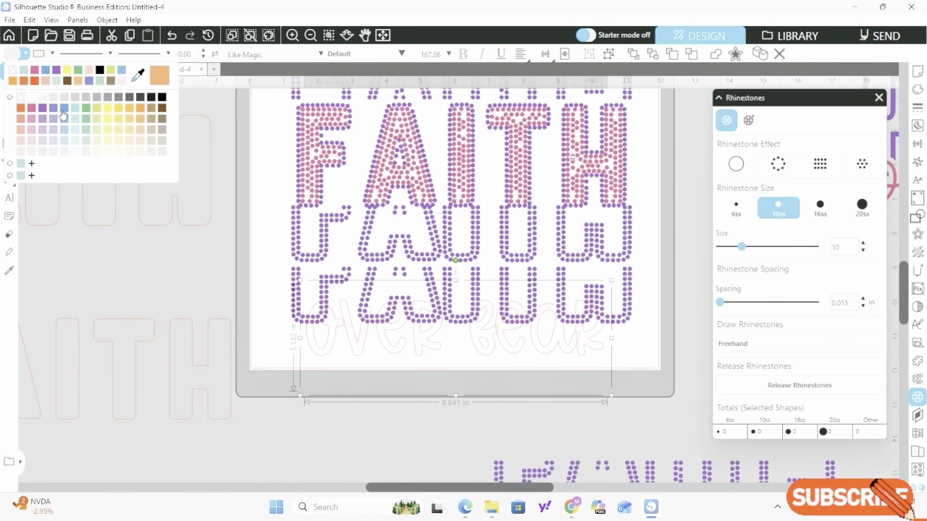
left_click(43, 116)
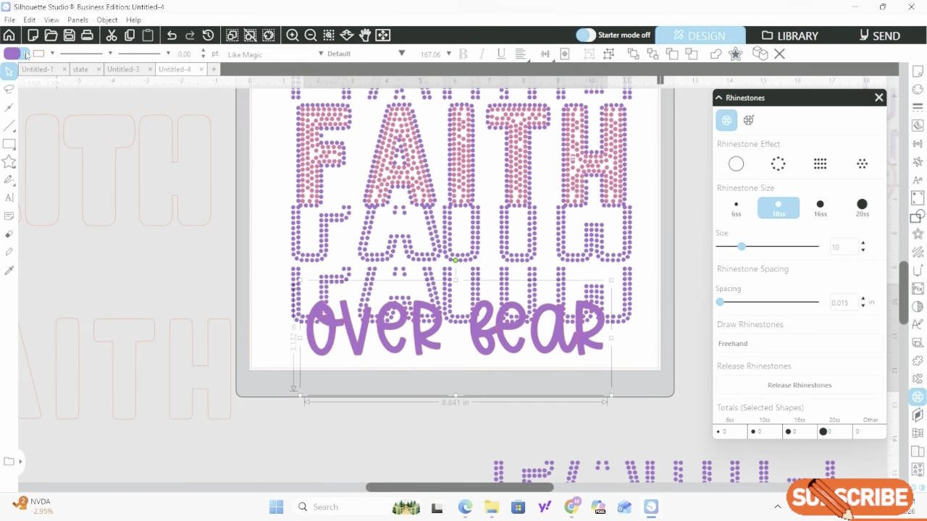
left_click(25, 55)
left_click(45, 82)
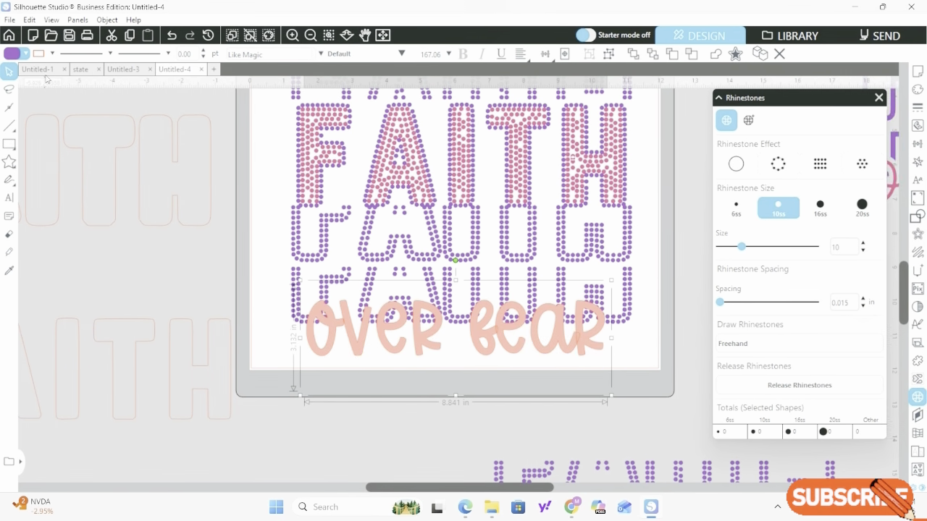
left_click(52, 54)
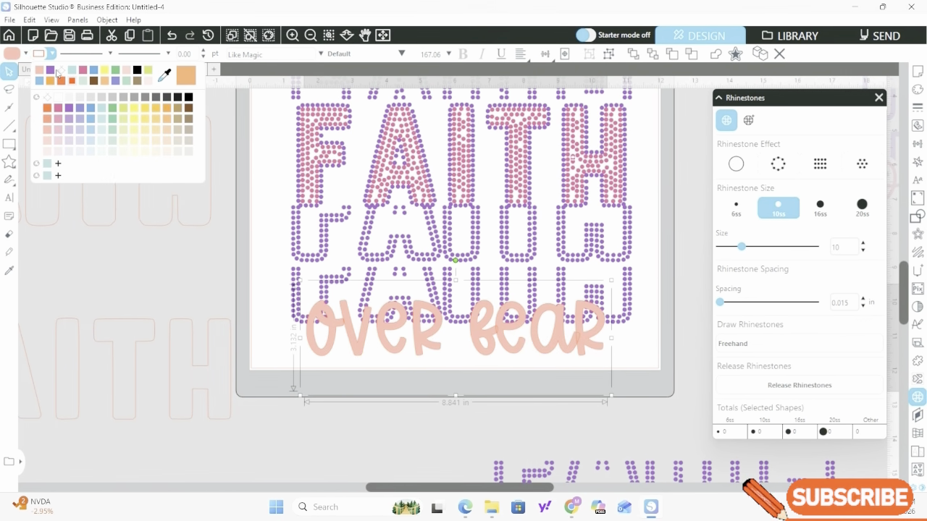
left_click(56, 72)
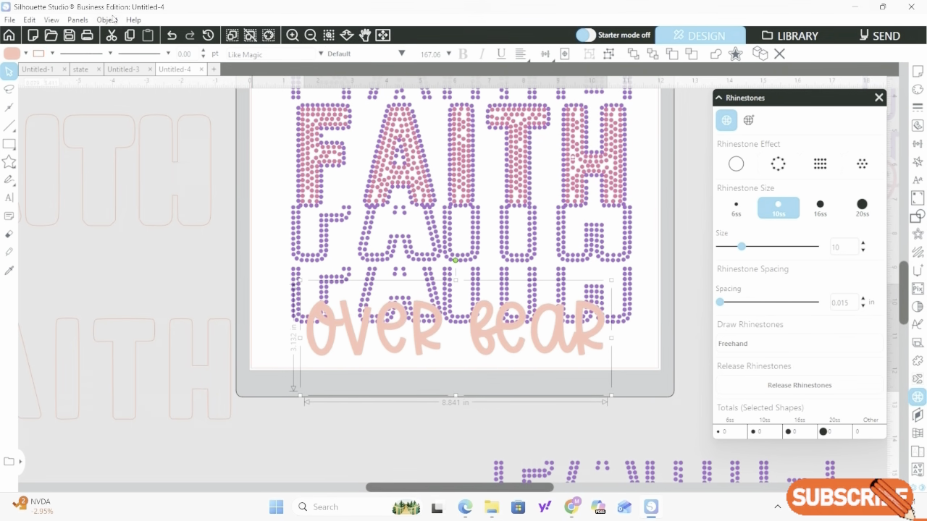
Convert the peach "over fear" text to paths
left_click(133, 19)
left_click(111, 22)
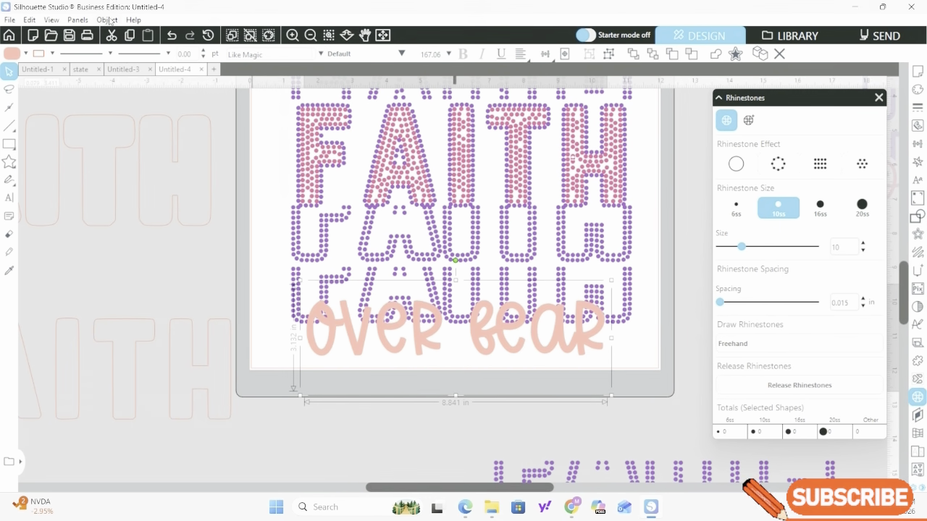
left_click(109, 20)
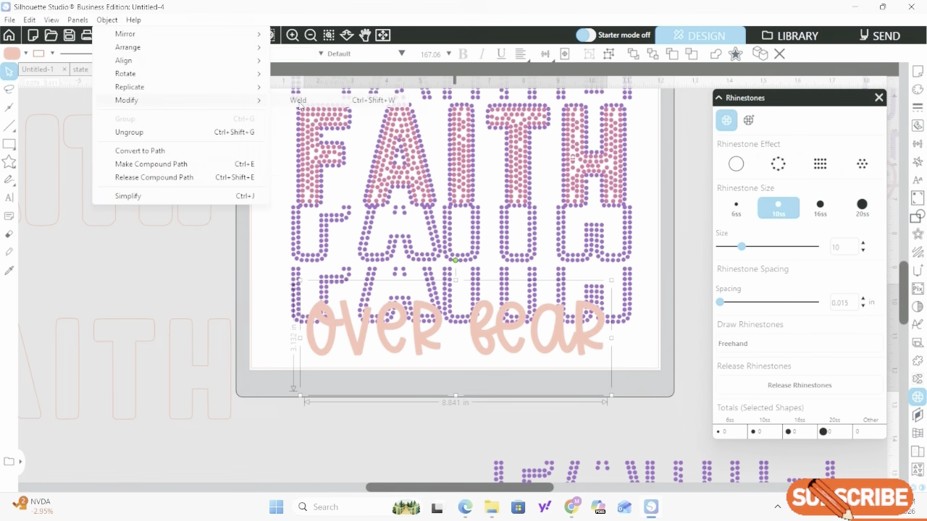
left_click(140, 151)
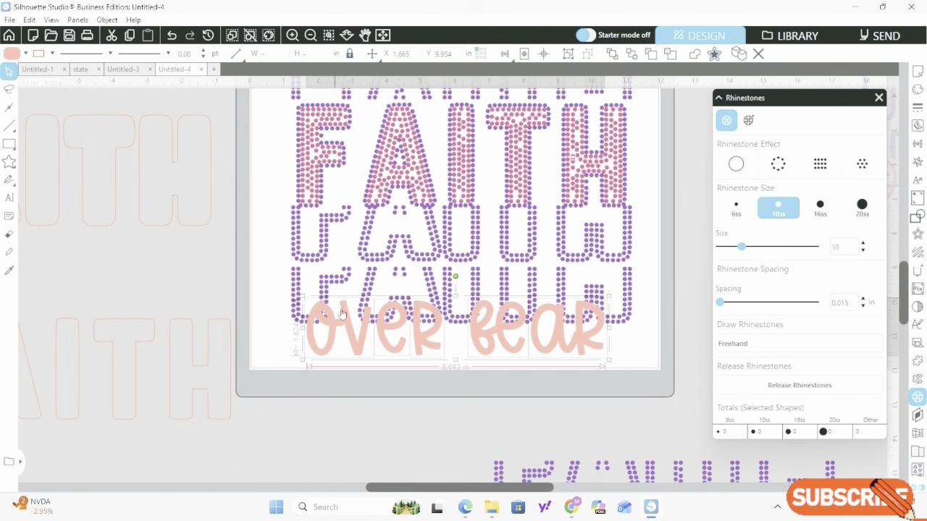
double_click(112, 13)
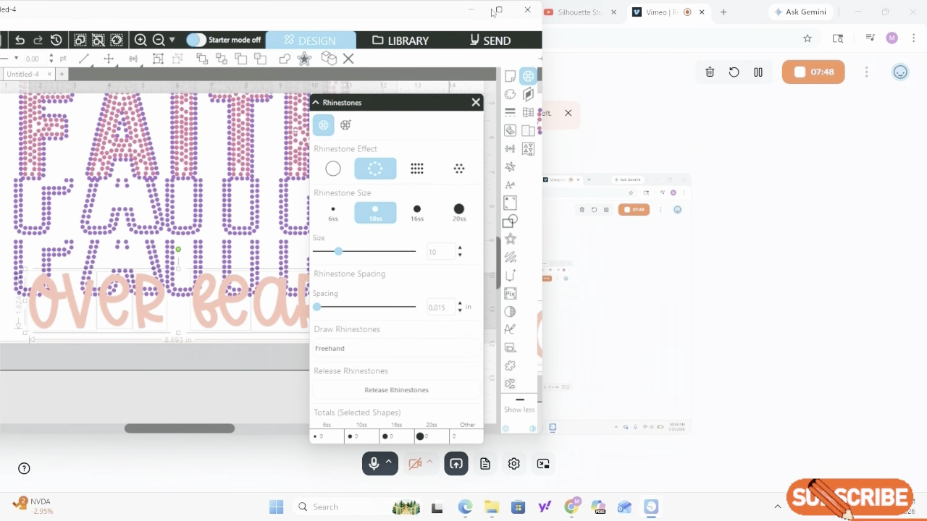
Make the peach "over fear" text a compound path
left_click(500, 10)
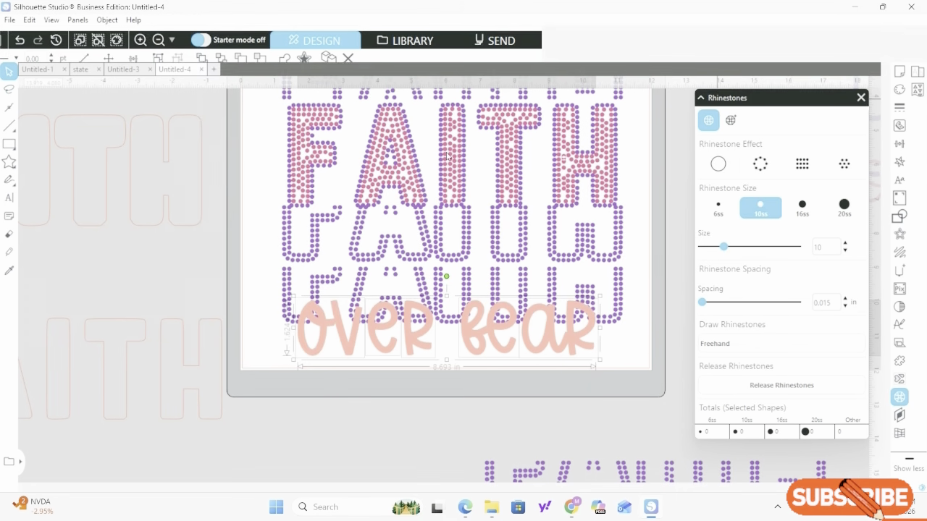
left_click(106, 19)
left_click(153, 169)
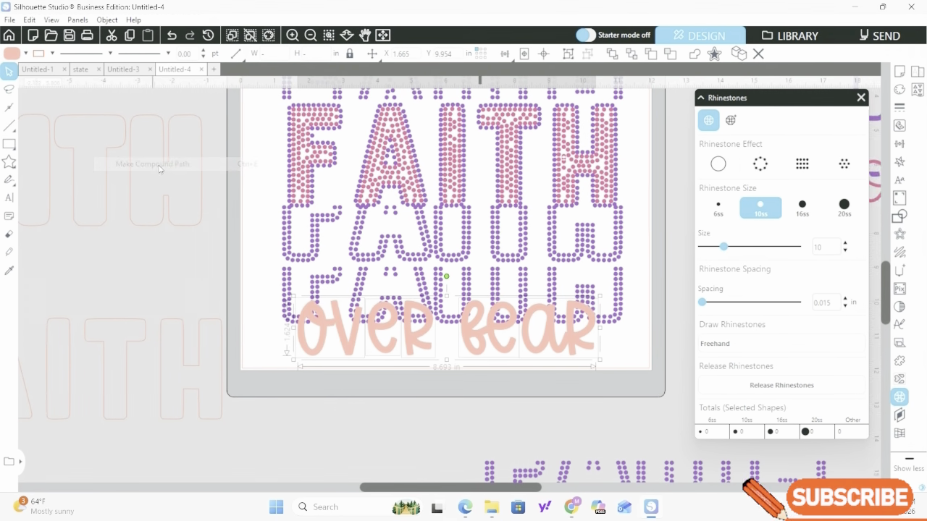
Remove the rhinestone effect from the lowest purple half, and centre the "over fear" text horizontally on it
left_click(421, 276)
left_click(718, 171)
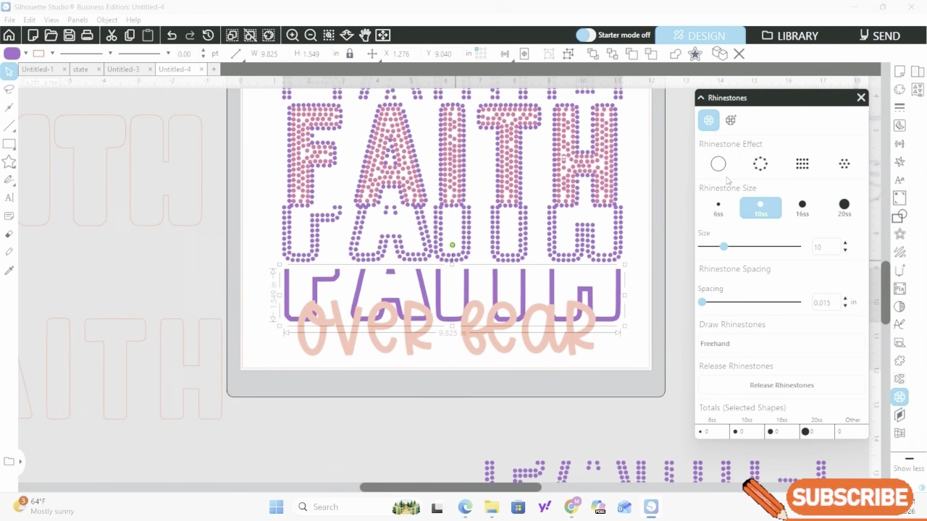
left_click(331, 324, "shift")
left_click(503, 56)
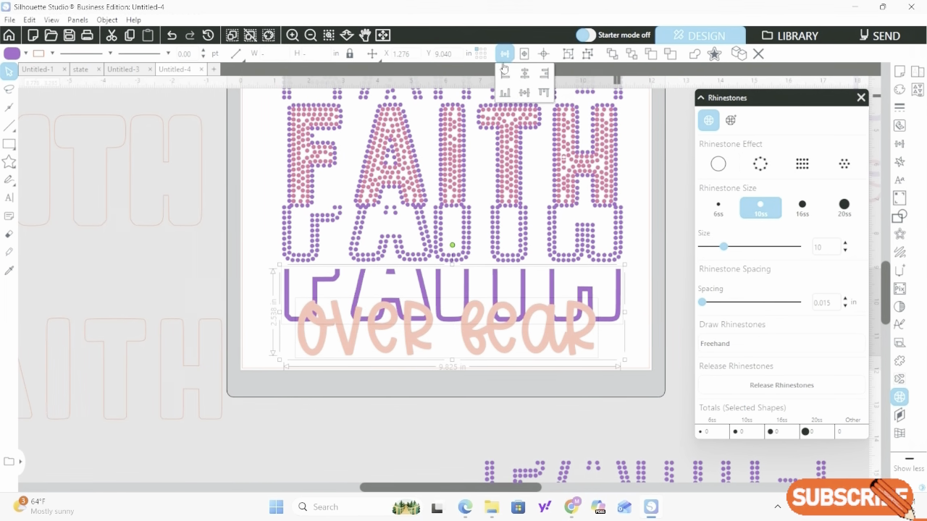
left_click(528, 77)
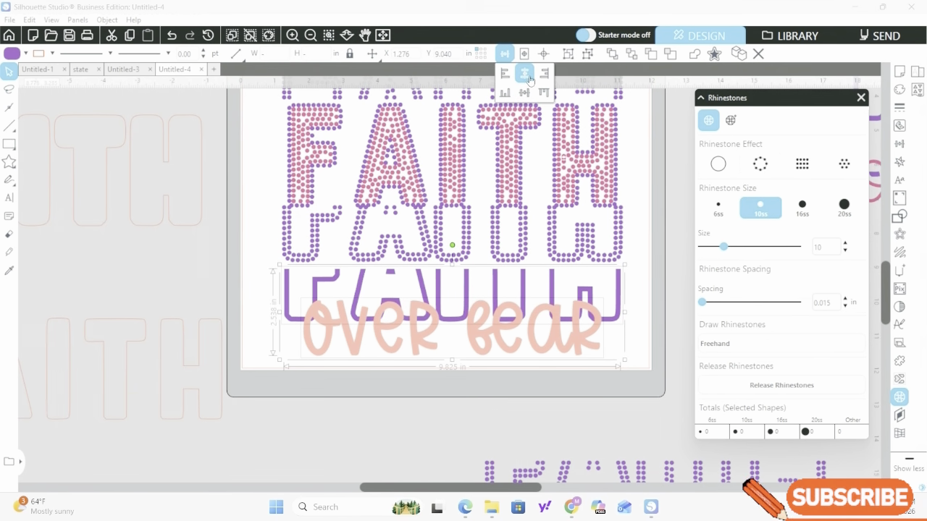
left_click(504, 91)
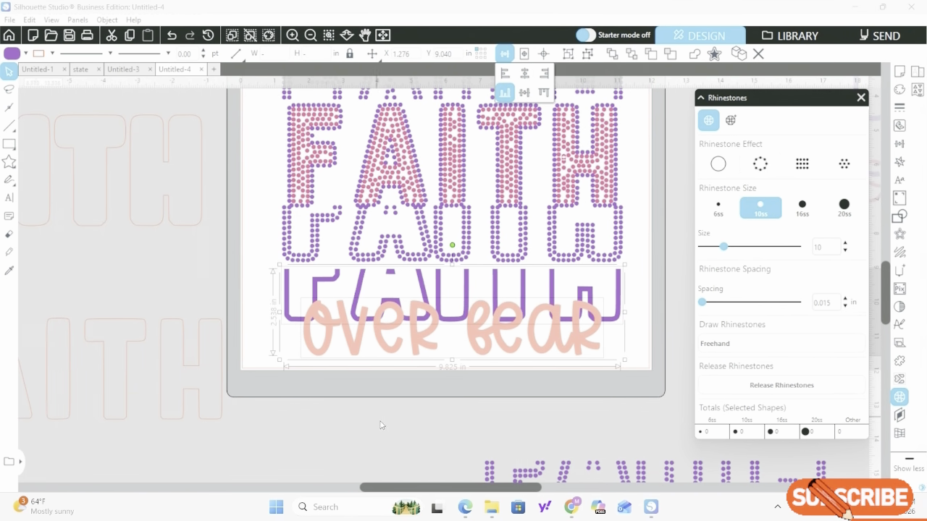
left_click(393, 384)
Create a single 0.125 in rounded-corner offset around the "over fear" text, undoing any additional offset
left_click(415, 355)
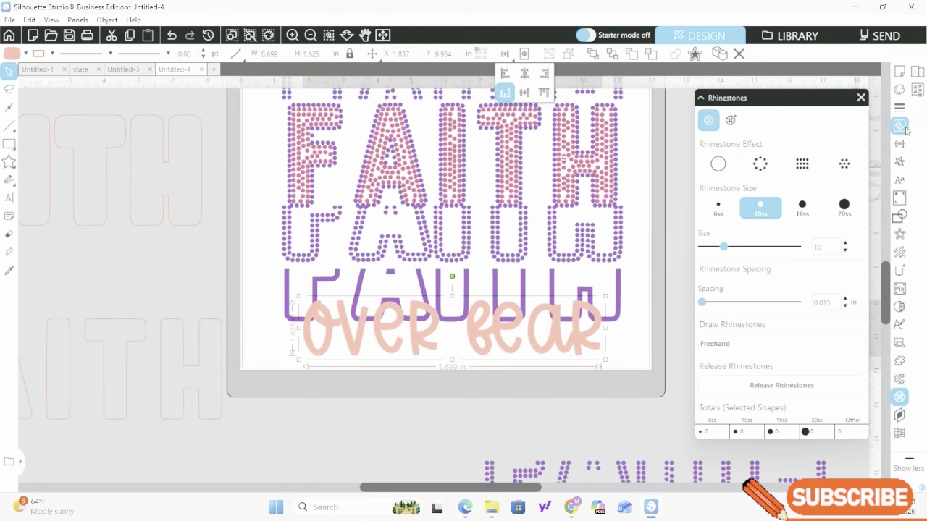
left_click_drag(797, 100, 754, 264)
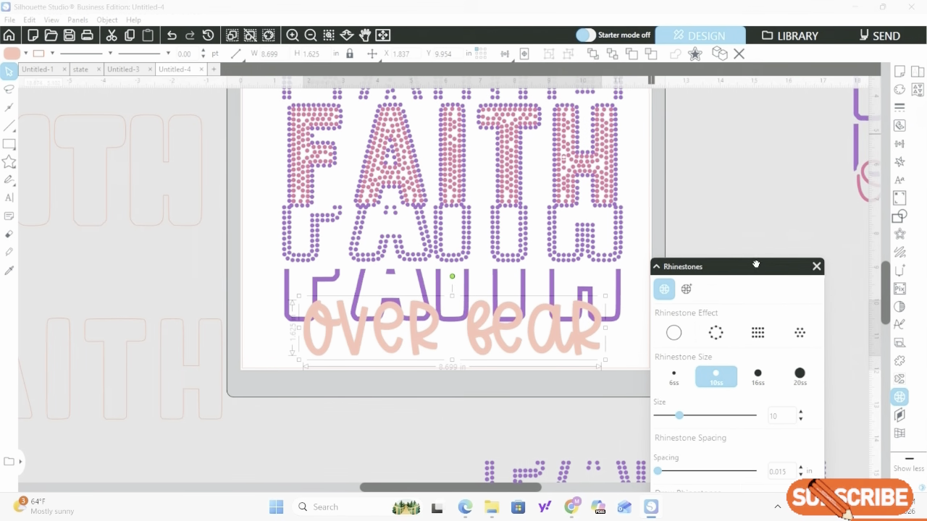
left_click(901, 235)
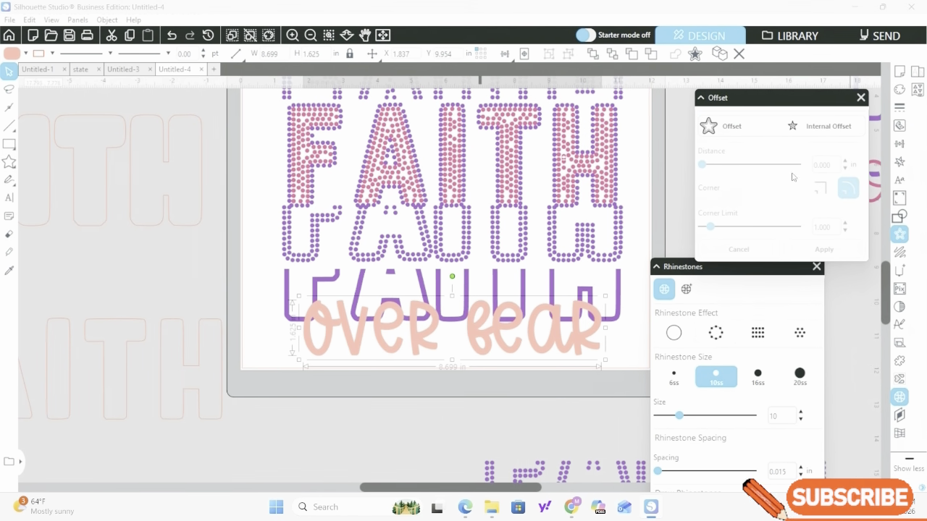
left_click(748, 128)
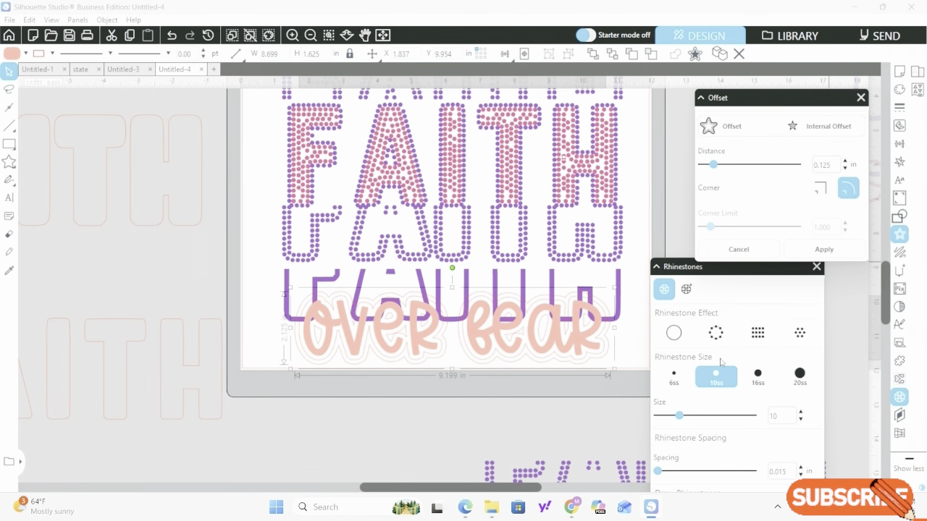
left_click(676, 336)
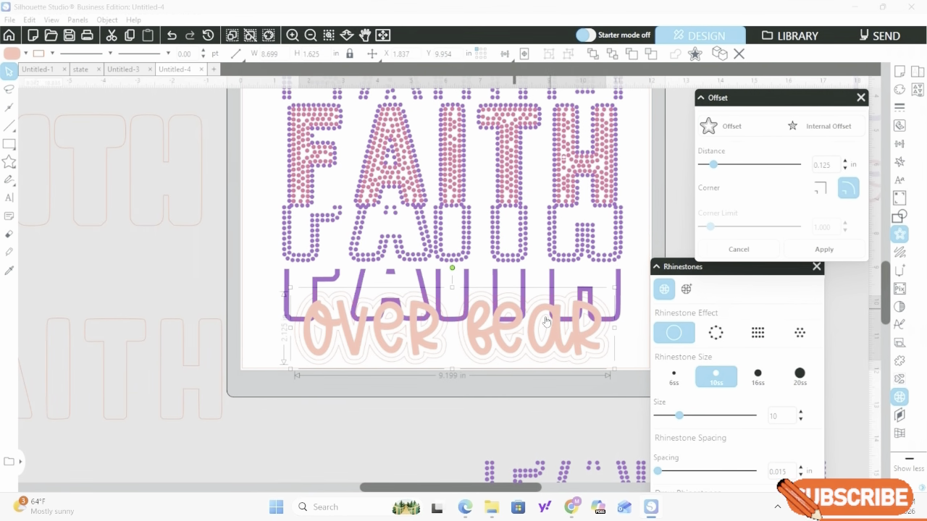
left_click(171, 36)
left_click(171, 36)
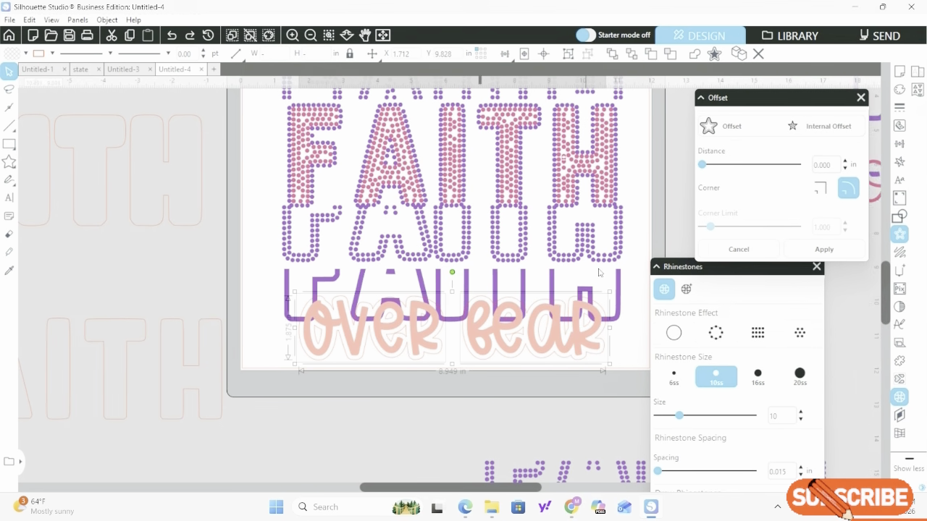
Subtract the text's offset outline from the lowest purple half
left_click(550, 280)
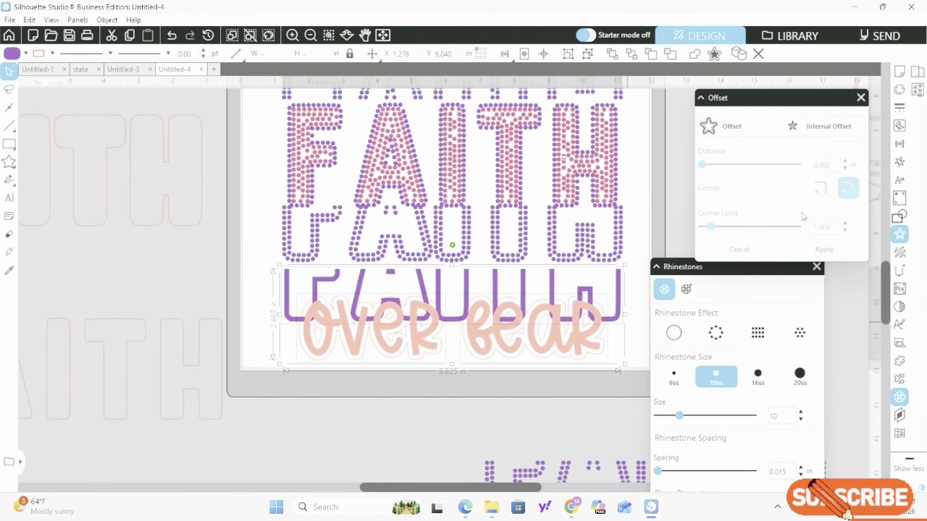
left_click(902, 219)
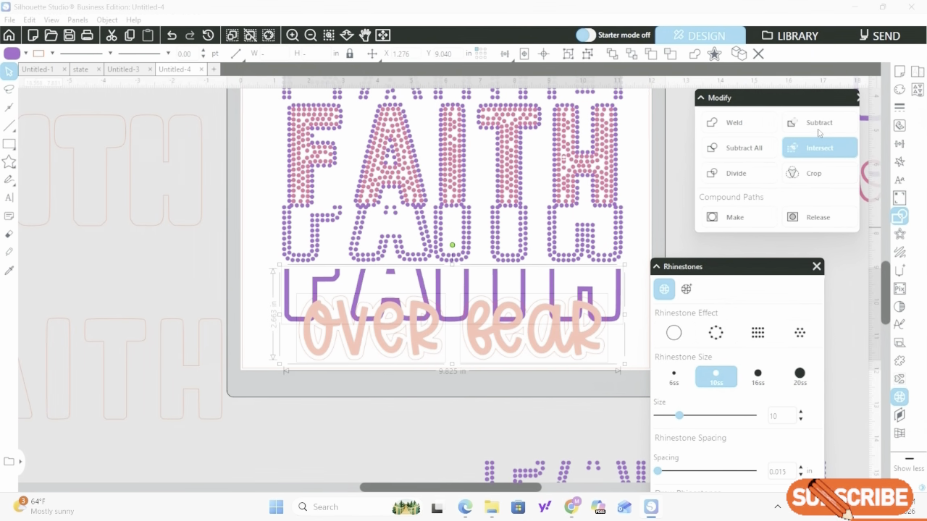
left_click(819, 129)
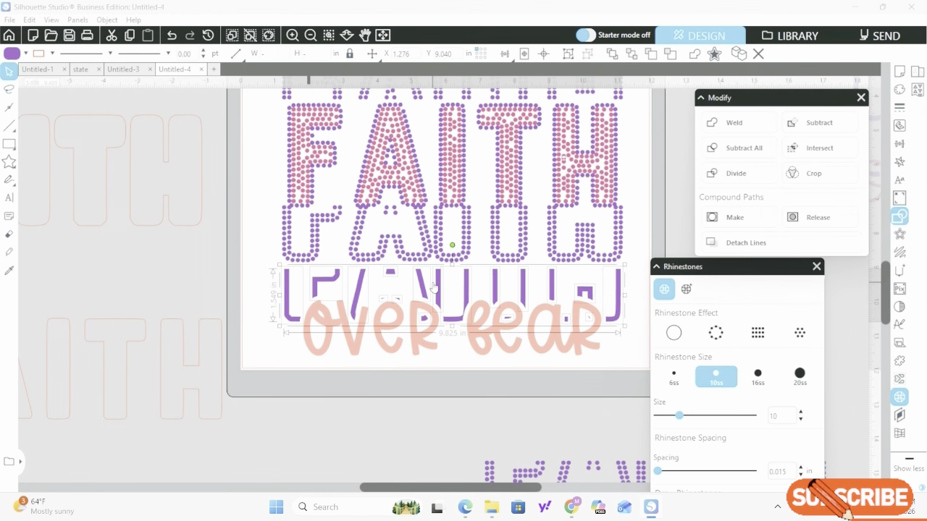
Combine the cut pieces of the lowest purple half into one compound path, and give it purple Edge rhinestones
right_click(434, 289)
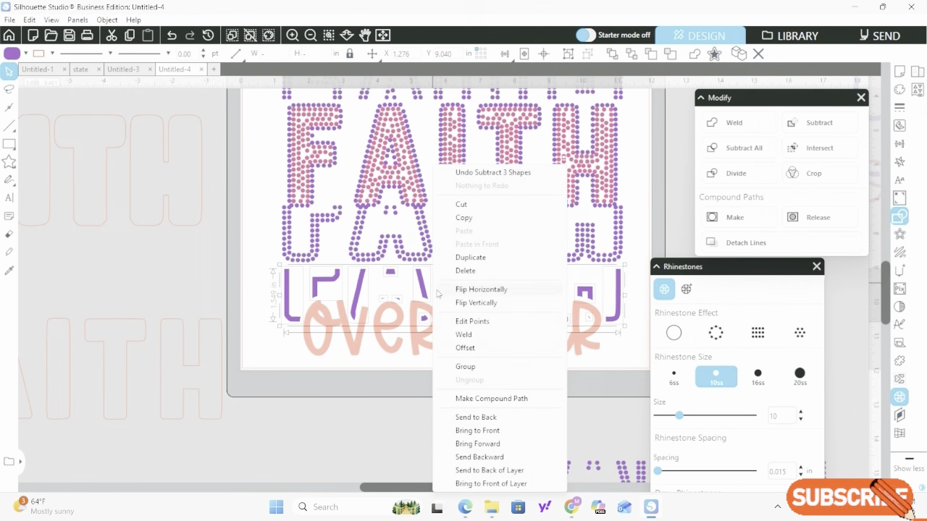
left_click(474, 370)
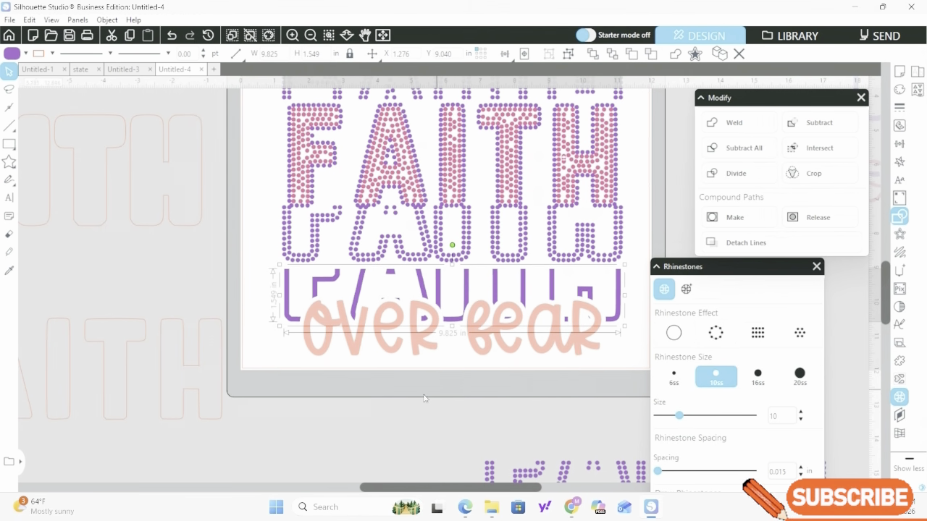
right_click(438, 305)
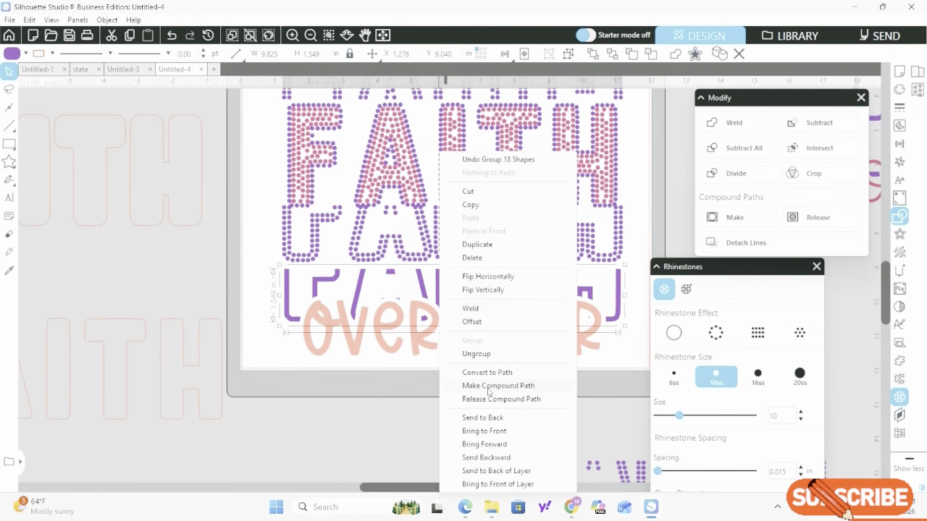
left_click(477, 386)
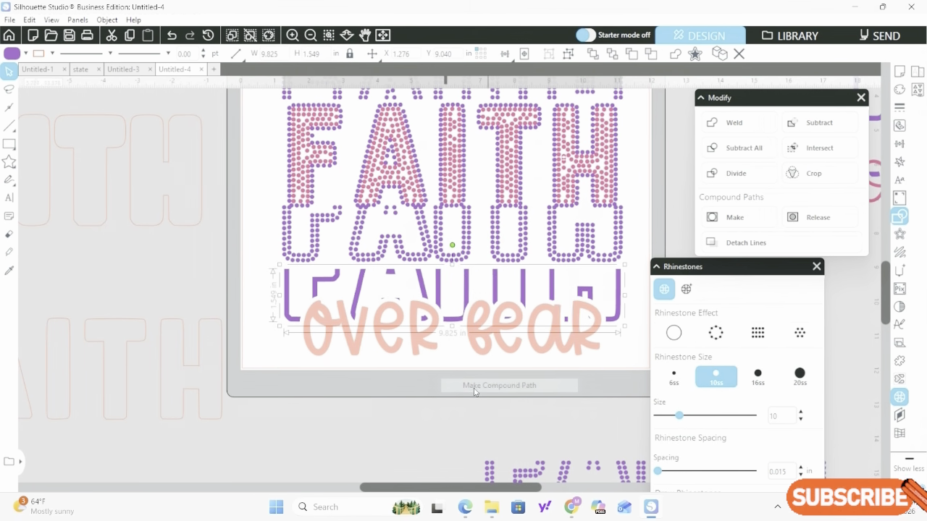
left_click(6, 272)
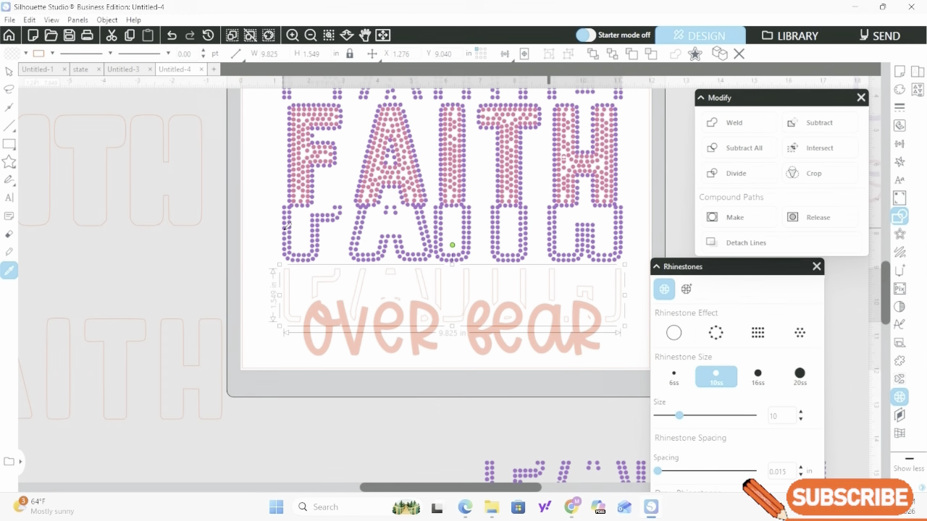
left_click(313, 322)
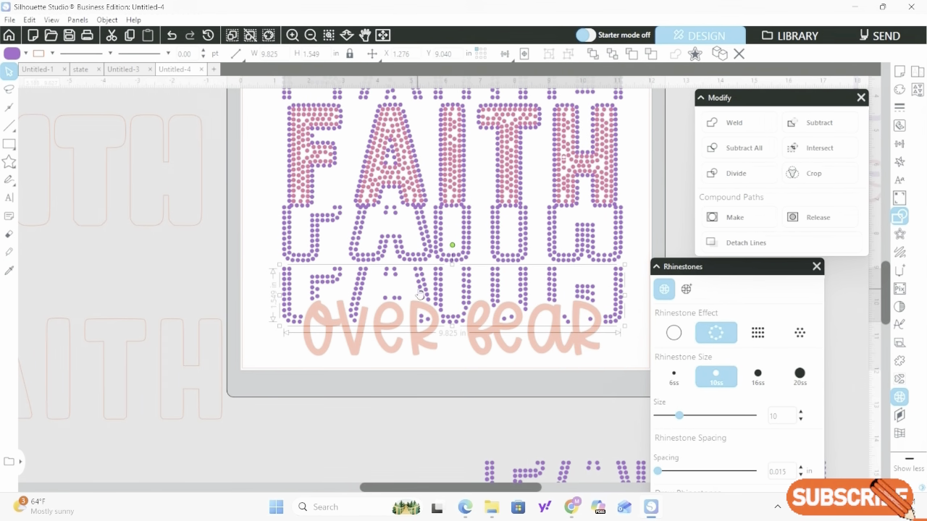
Apply the Edge rhinestone effect to the peach "over fear" text, and switch it to Radial Fill
left_click(478, 346)
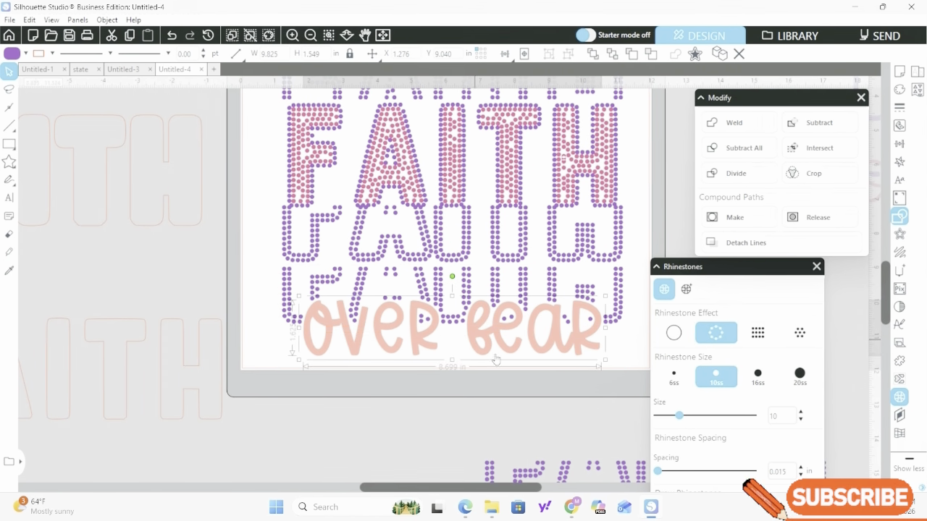
left_click(722, 342)
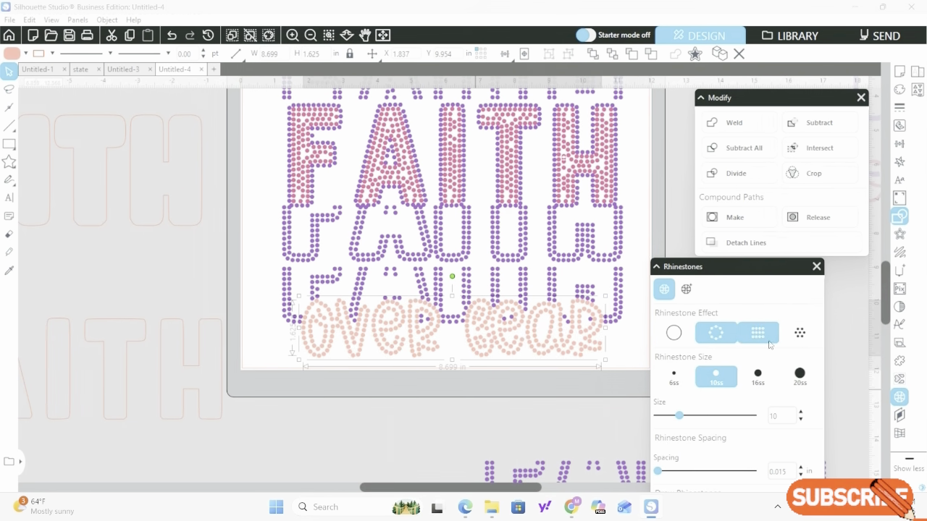
left_click(800, 334)
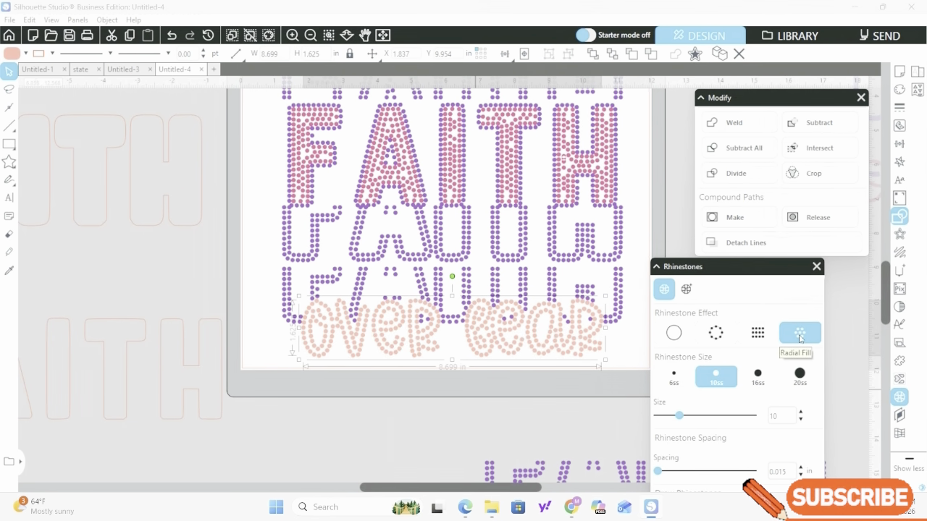
left_click(646, 225)
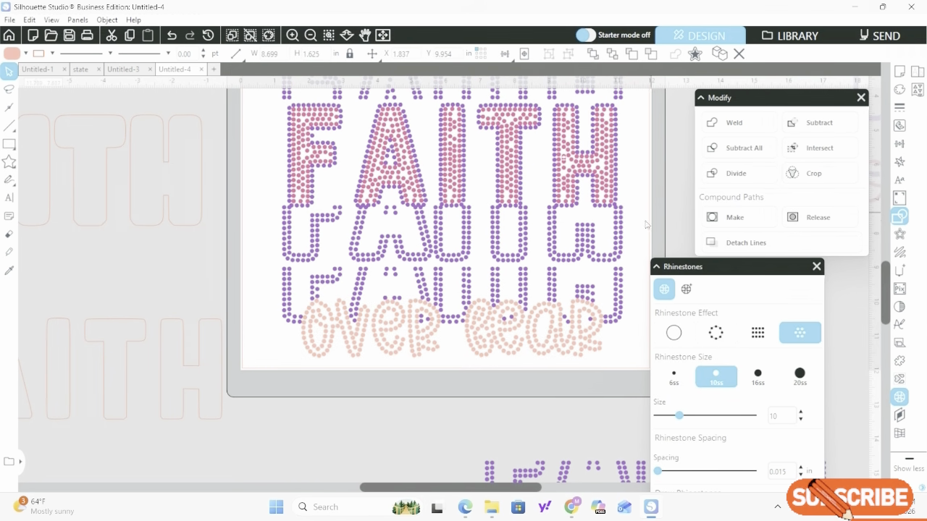
Move the purple half directly below the pink FAITH slightly down, to Y 7.349 in
left_click(370, 241)
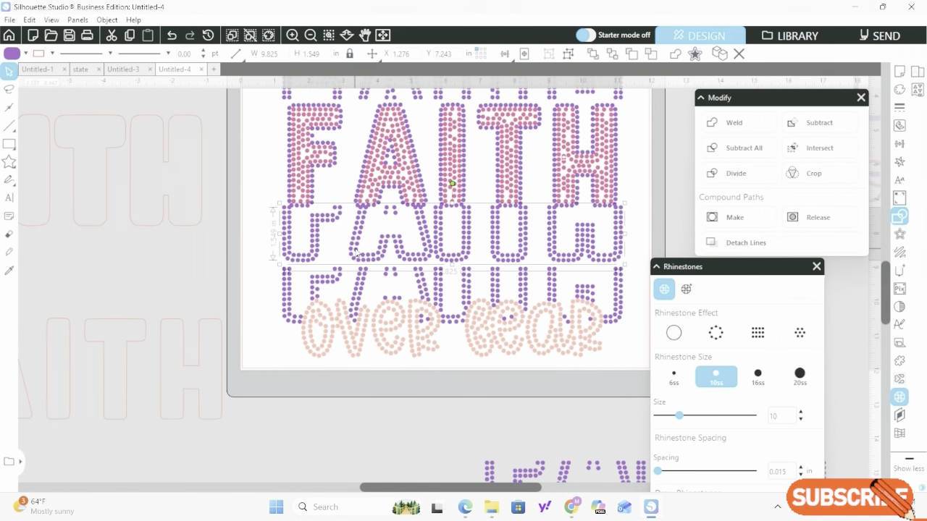
left_click_drag(355, 254, 356, 255)
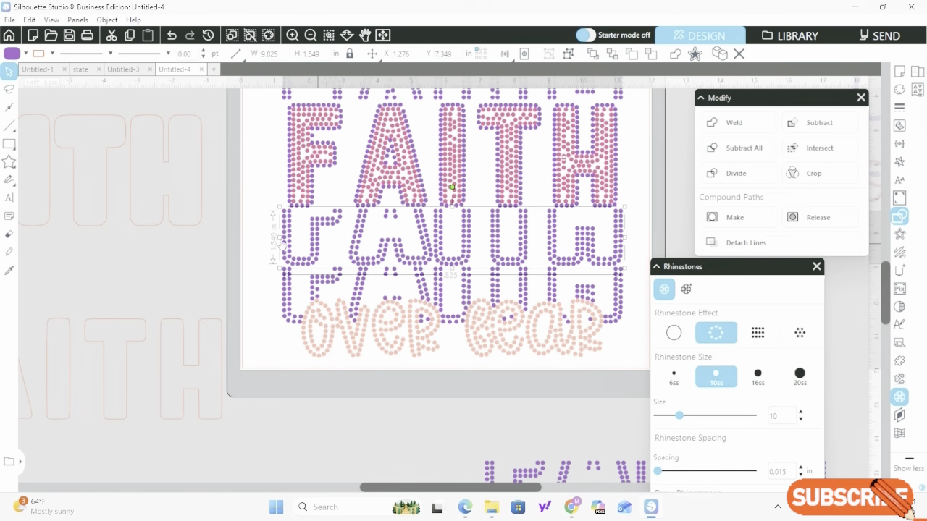
left_click(518, 340, "shift")
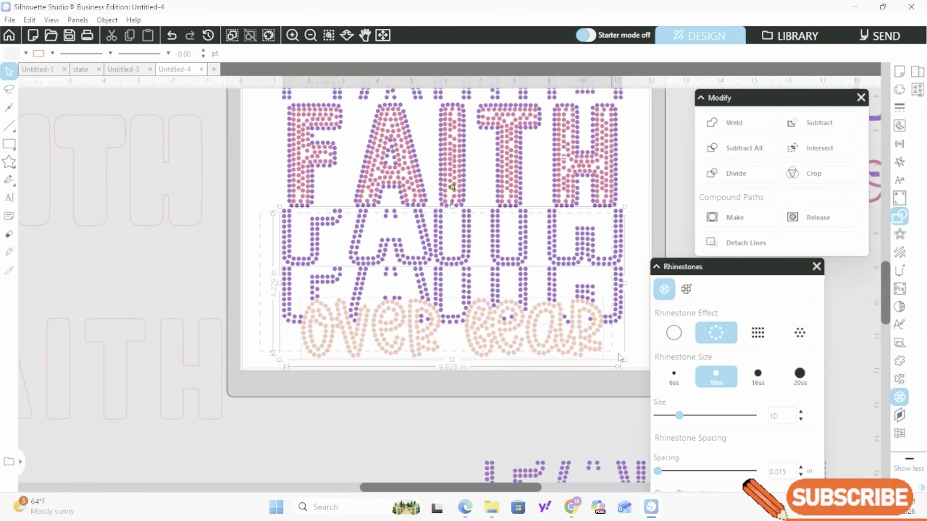
left_click(382, 331, "shift")
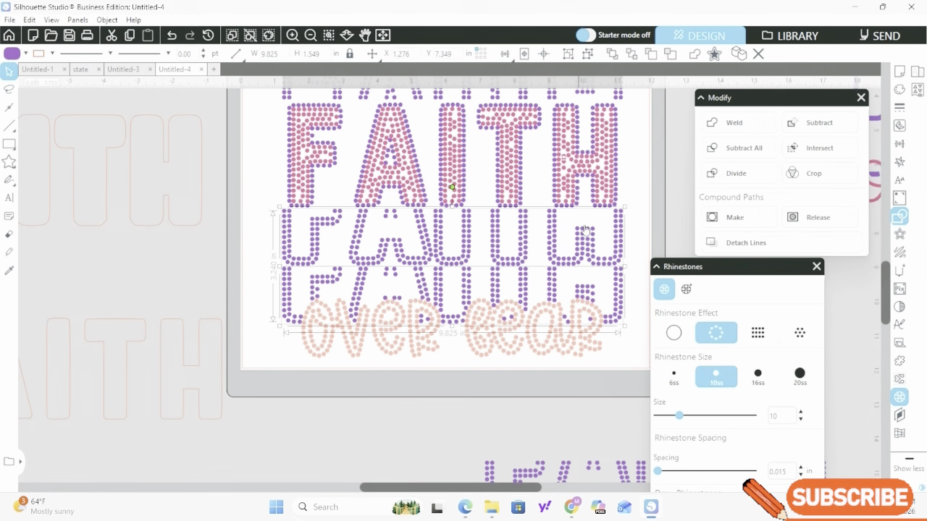
Select the whole rhinestone design on the page and move it to about X 1.514, Y 0.833 in
scroll(434, 145, "up", 2)
left_click(310, 35)
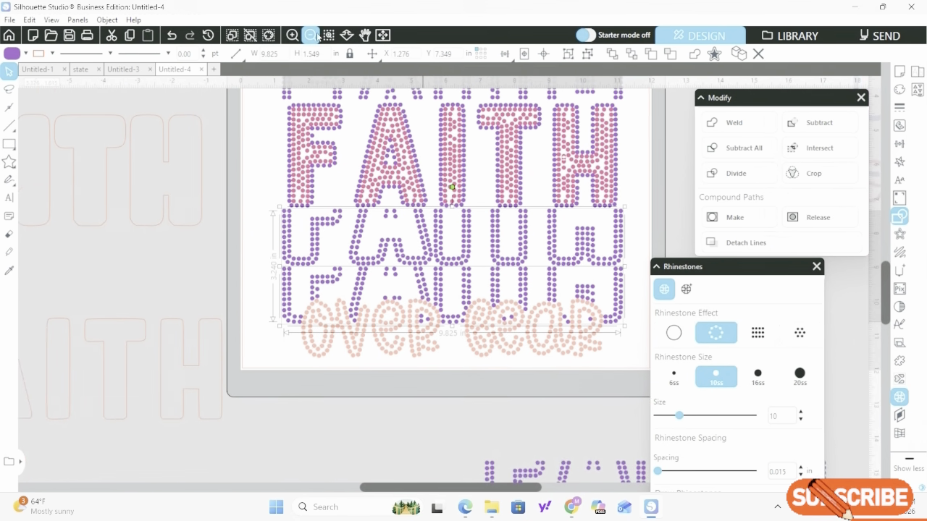
left_click(310, 35)
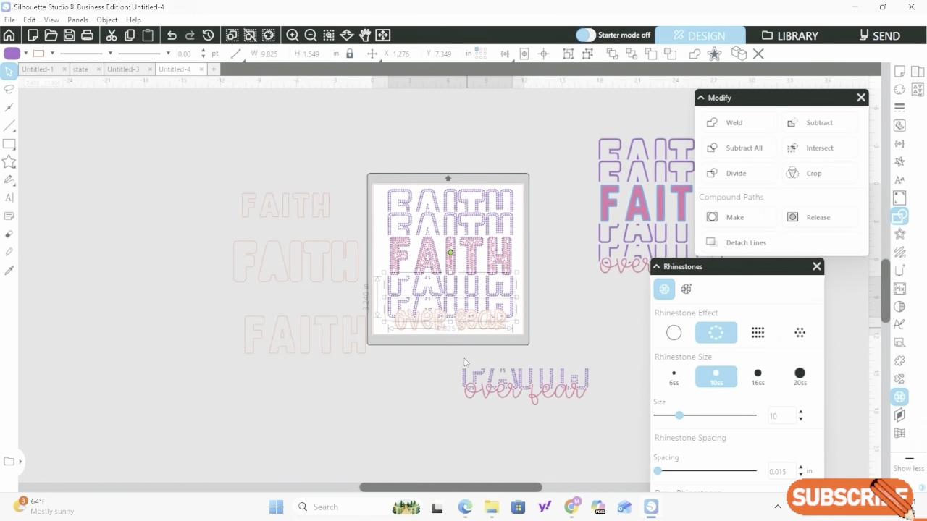
left_click_drag(393, 200, 498, 320)
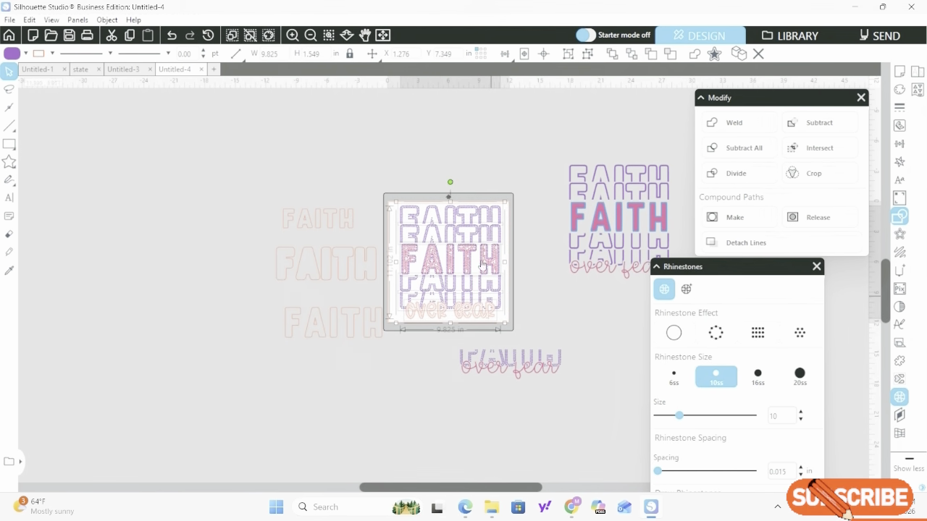
left_click_drag(458, 265, 461, 267)
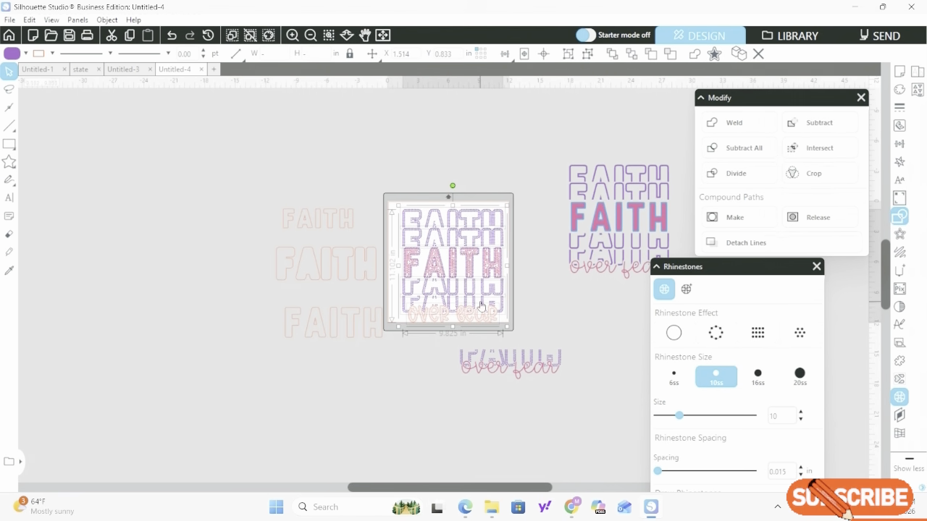
scroll(482, 306, "up", 3)
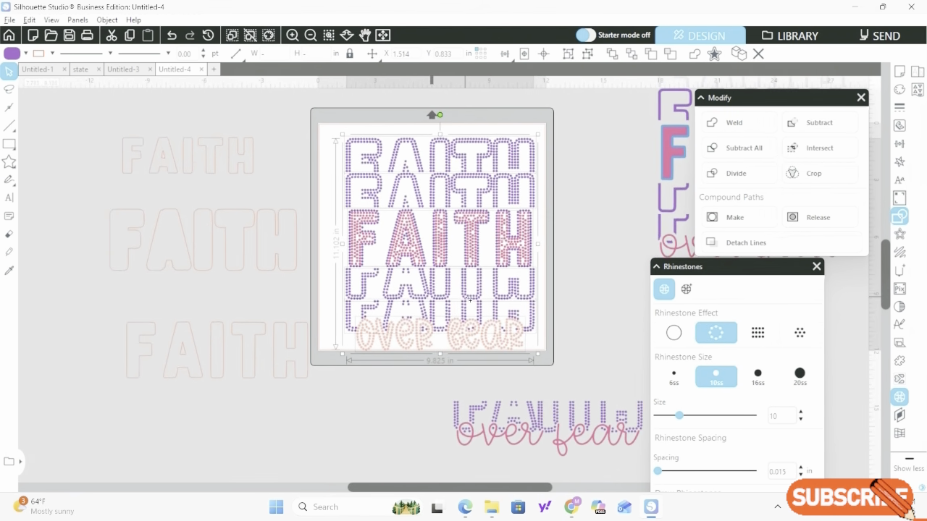
scroll(470, 299, "up", 3)
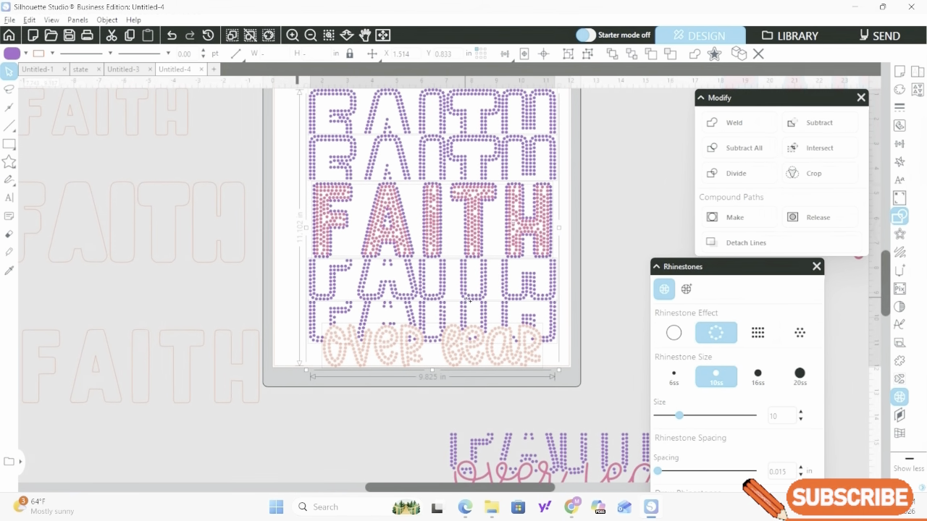
Select all purple RGB (105,50,145) shapes on the page by fill colour and recolour them black
left_click(634, 166)
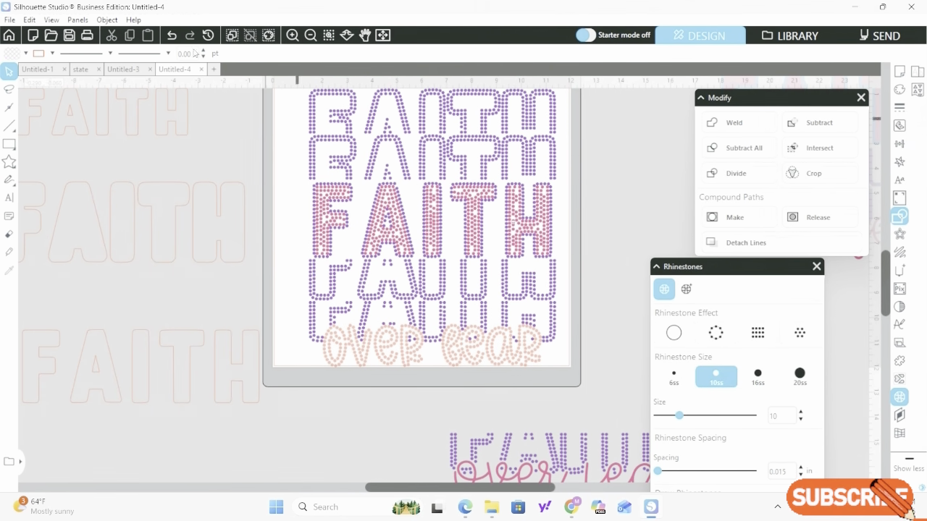
left_click(99, 21)
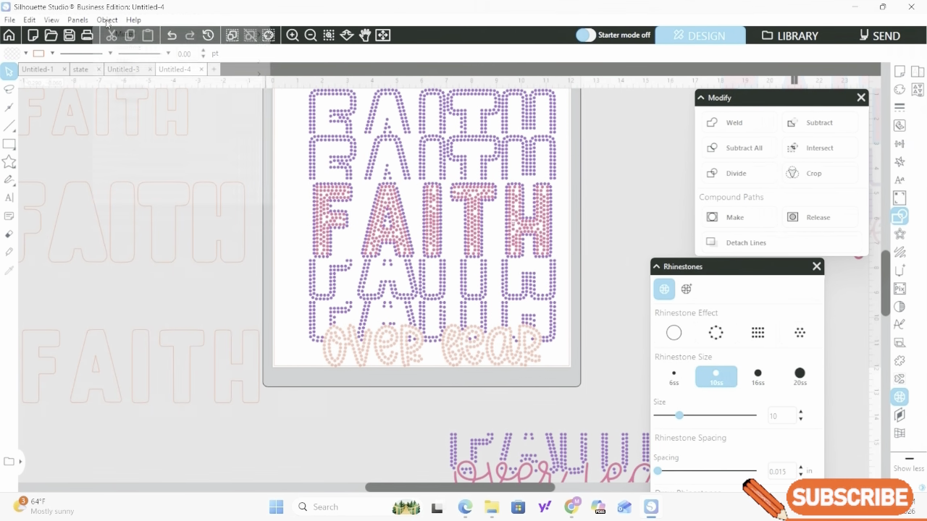
mouse_move(80, 22)
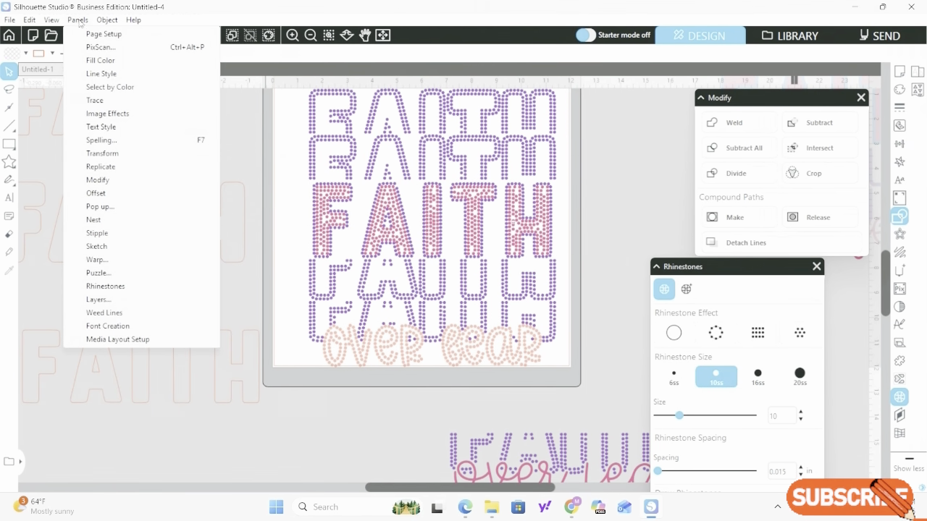
left_click(100, 88)
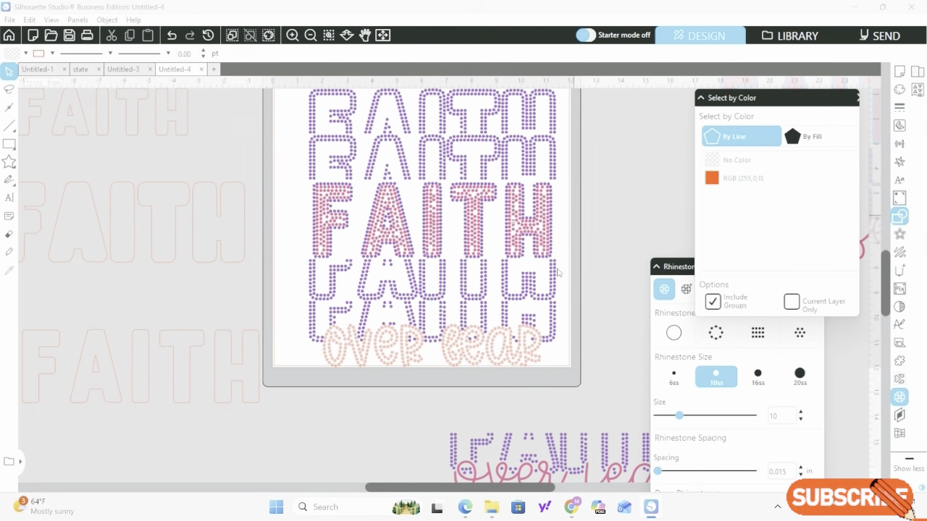
left_click(821, 138)
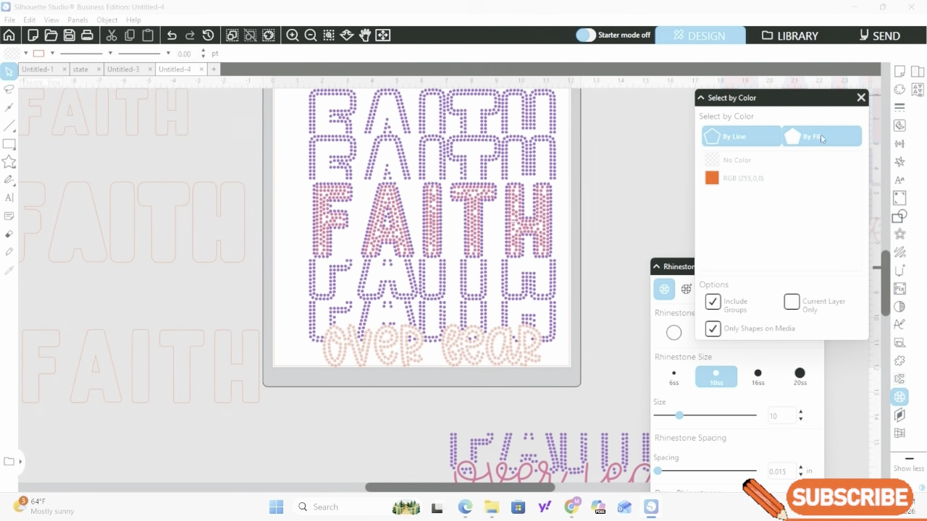
left_click(733, 235)
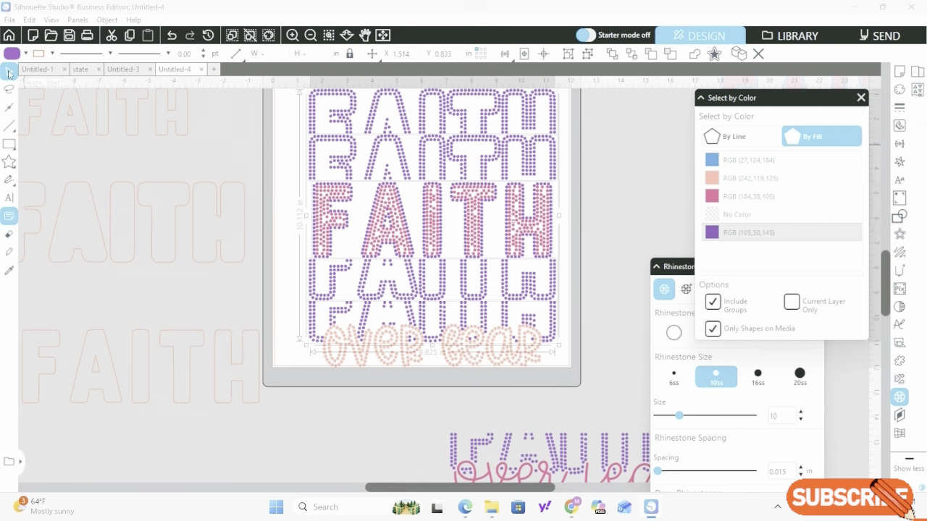
left_click(25, 53)
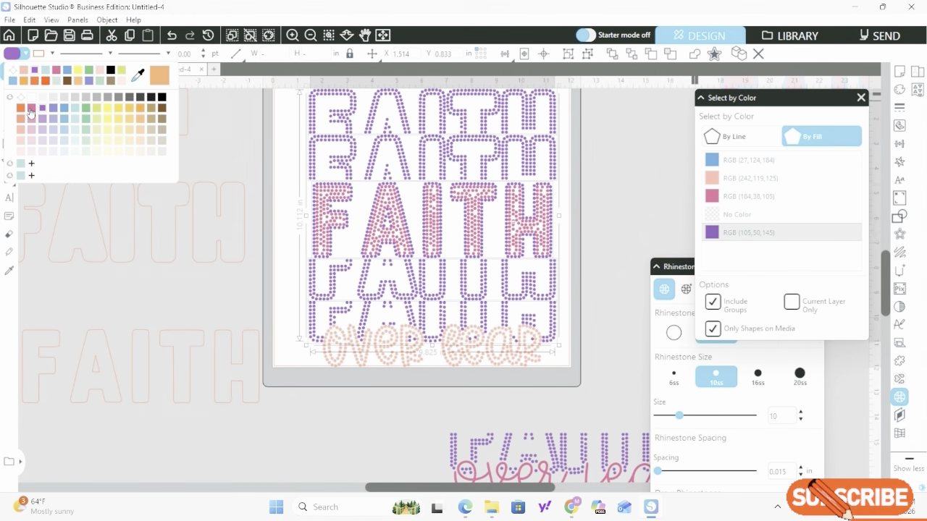
left_click(58, 82)
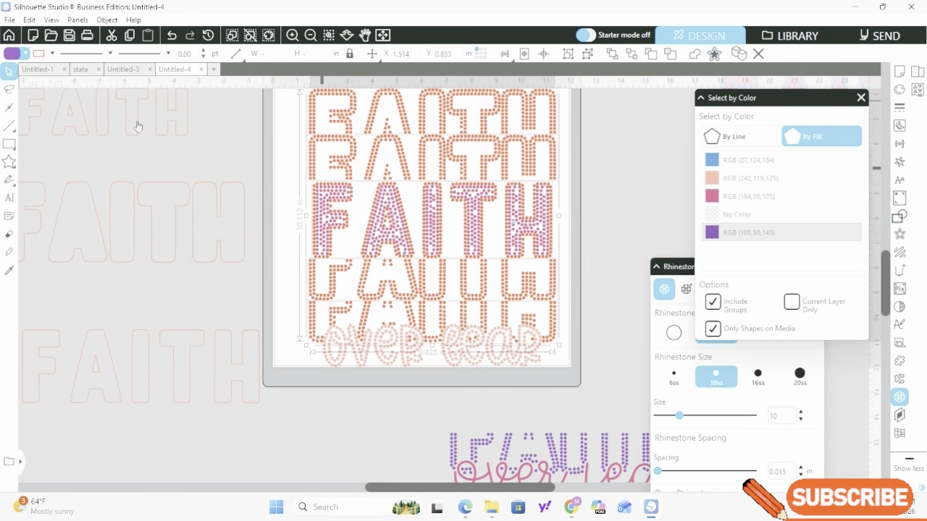
left_click(27, 55)
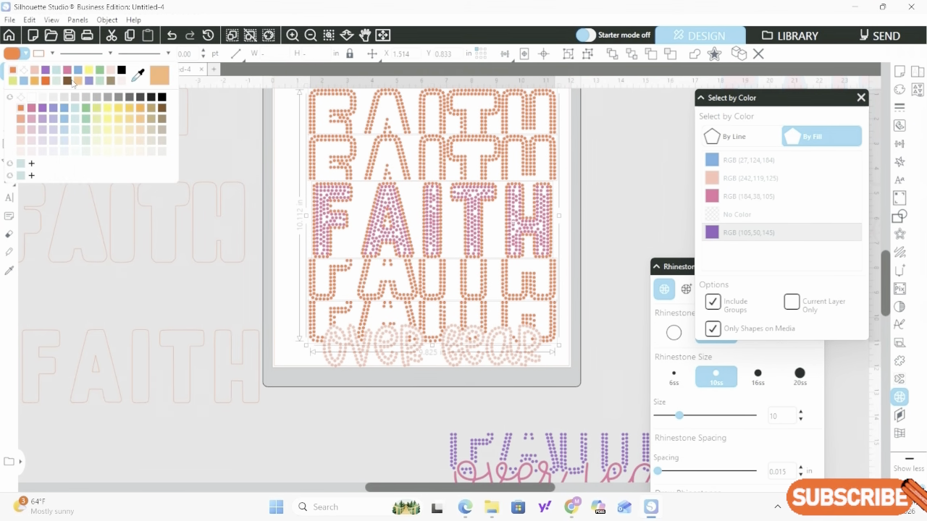
left_click(164, 99)
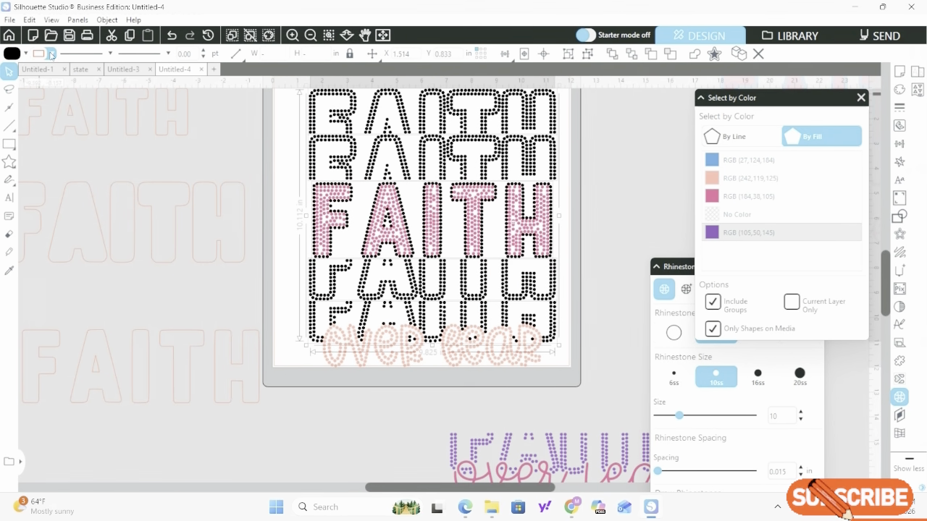
left_click(52, 54)
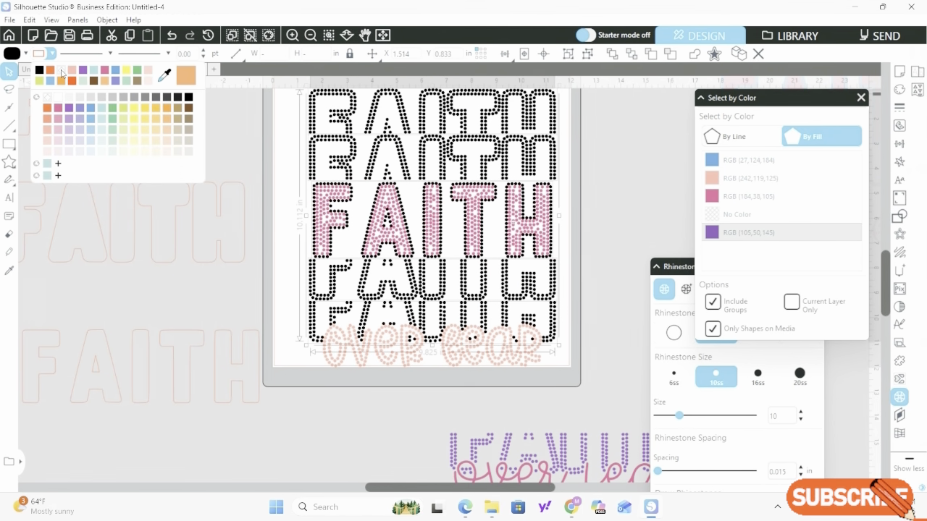
left_click(63, 73)
left_click(634, 232)
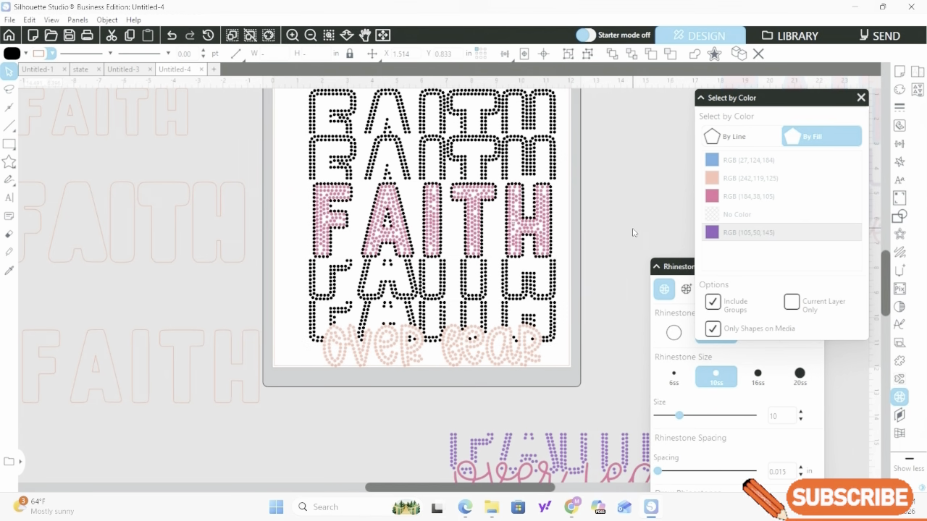
Recolour the pink fill stones of the middle FAITH with the peach colour sampled from "over fear"
left_click(330, 221)
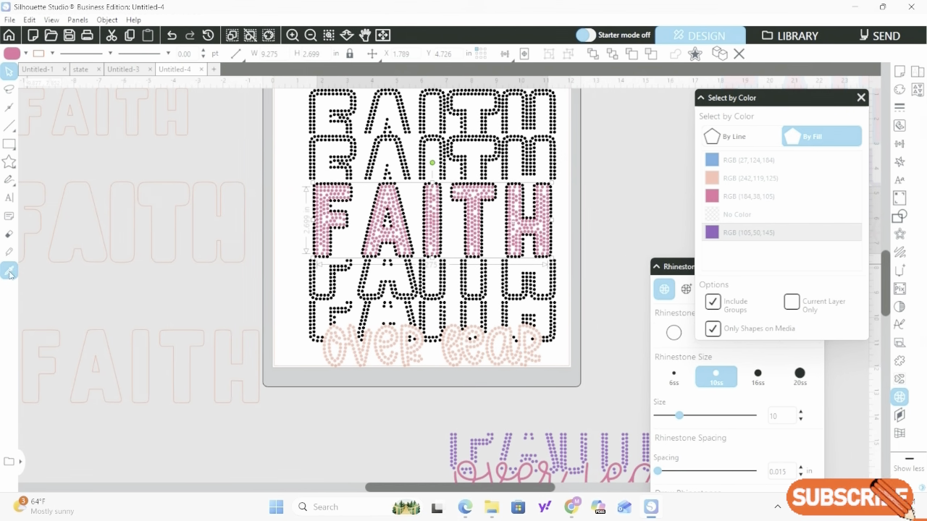
left_click(378, 350)
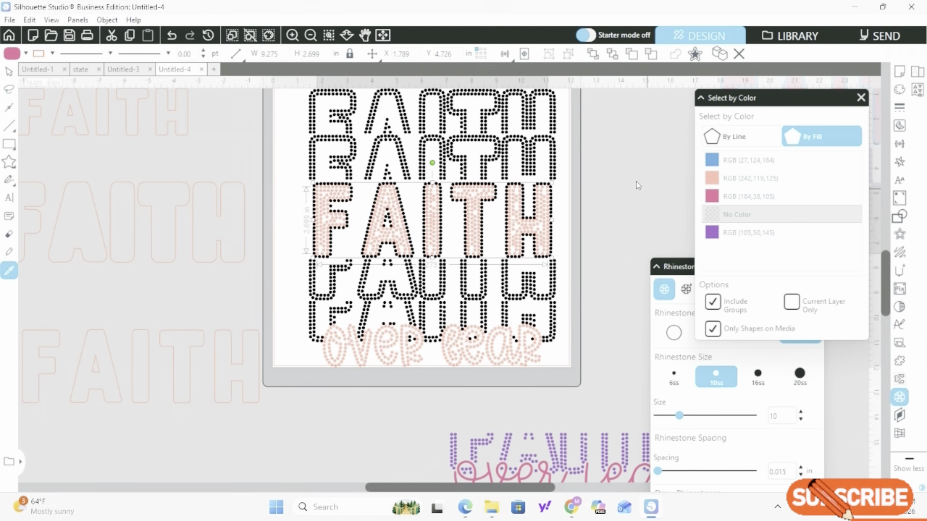
left_click(653, 194)
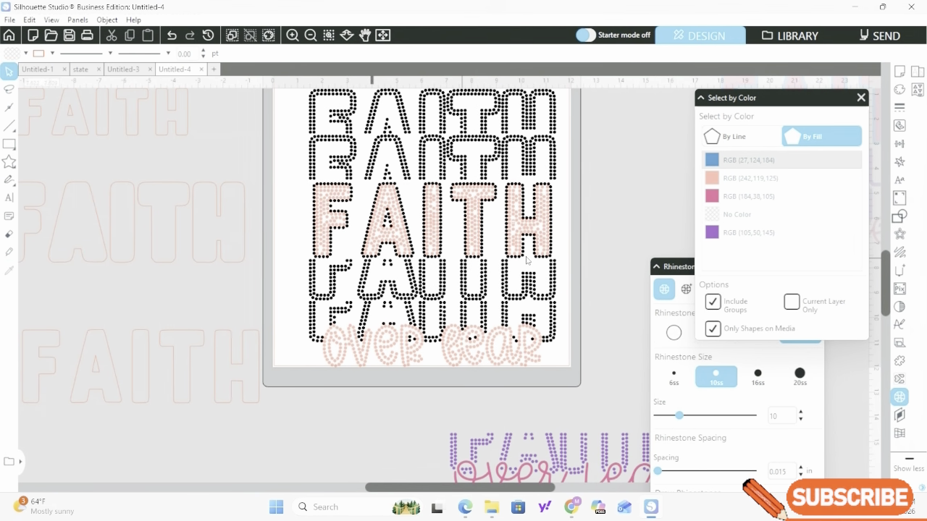
Move the whole rhinestone design on the page to about X 1.101, Y 0.323 in, and duplicate it beside the page
scroll(527, 261, "up", 2)
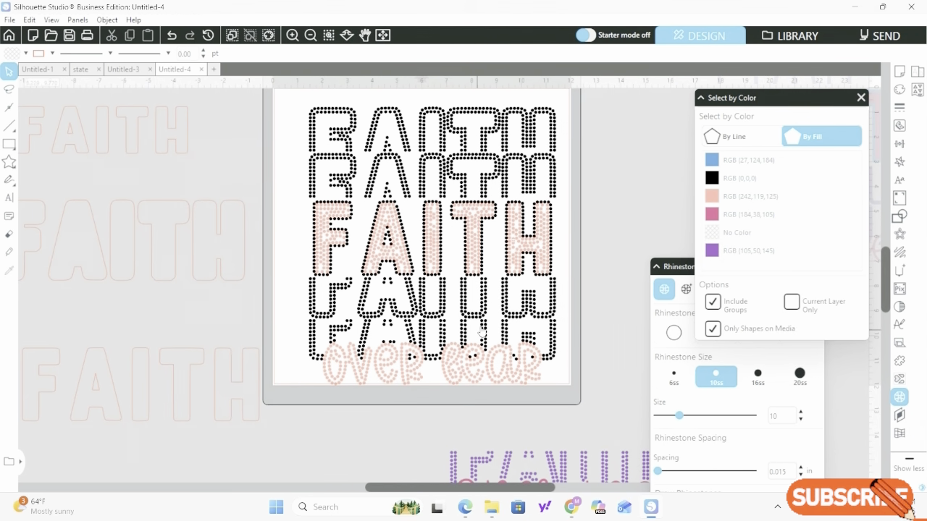
left_click_drag(303, 103, 571, 368)
mouse_move(472, 252)
left_mouse_down()
mouse_move(452, 236)
mouse_move(462, 239)
left_mouse_up()
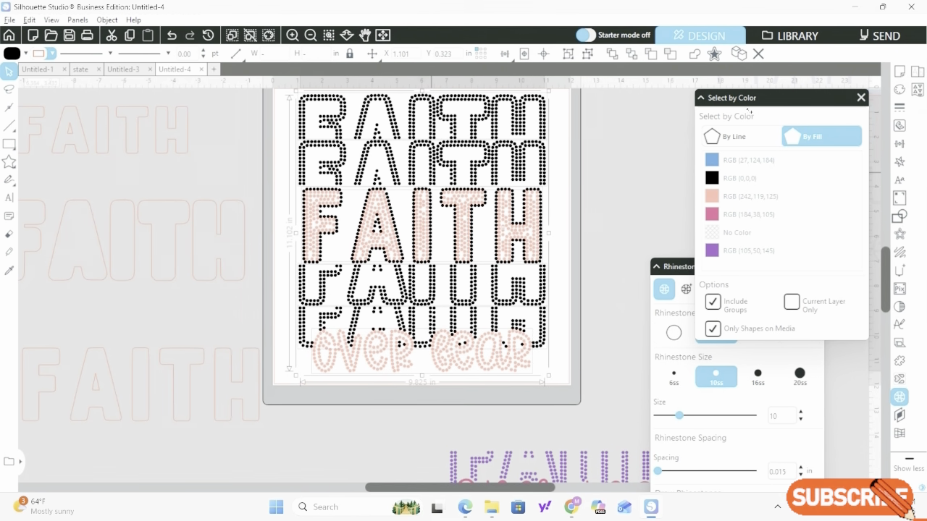
key("ctrl+d")
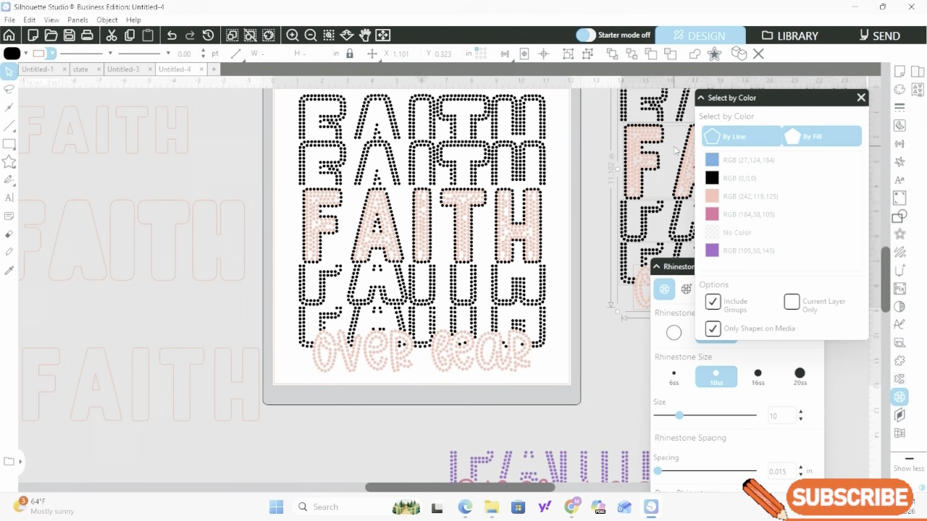
Group the duplicated design and move it below the original coloured artwork, to about X 17.945, Y 7.726 in
left_click(861, 97)
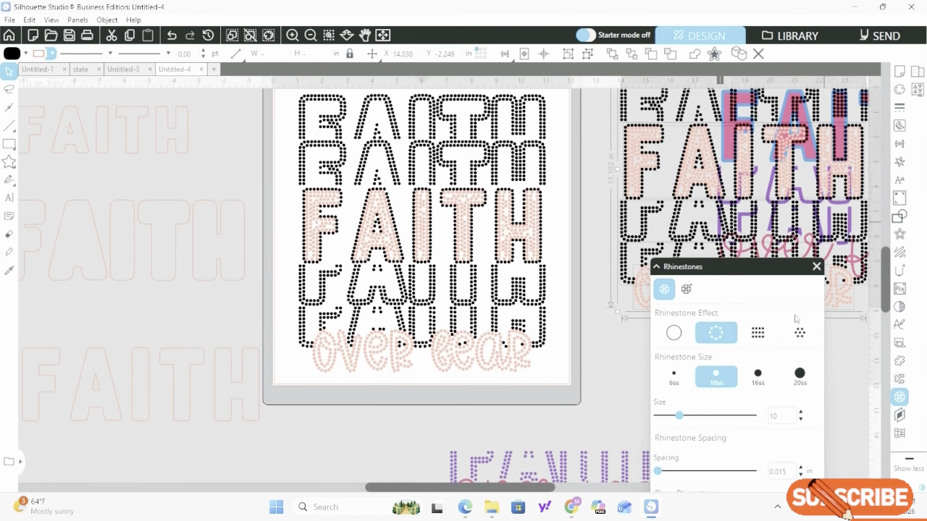
left_click(816, 266)
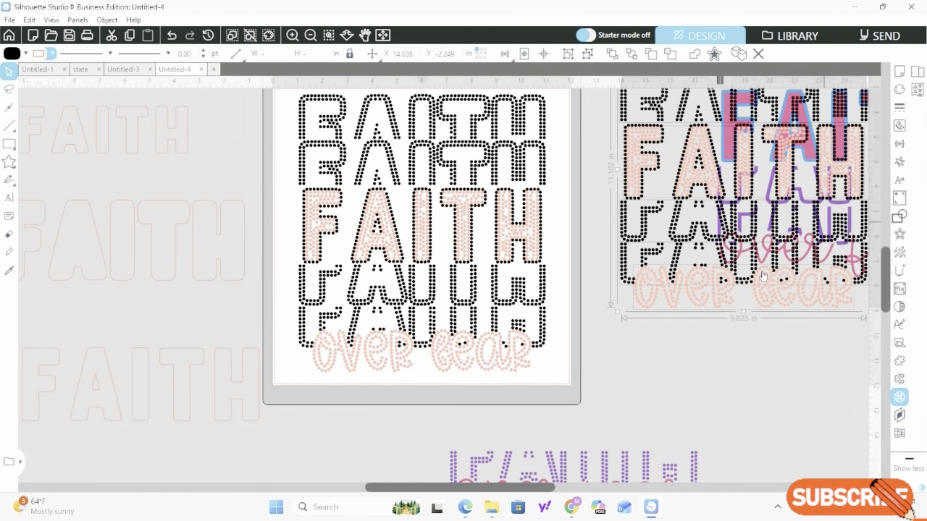
right_click(679, 177)
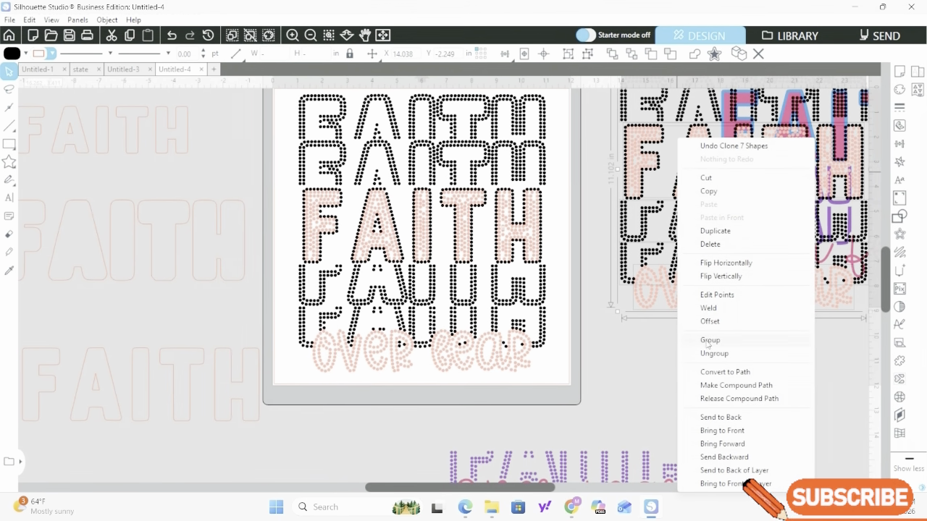
left_click(708, 340)
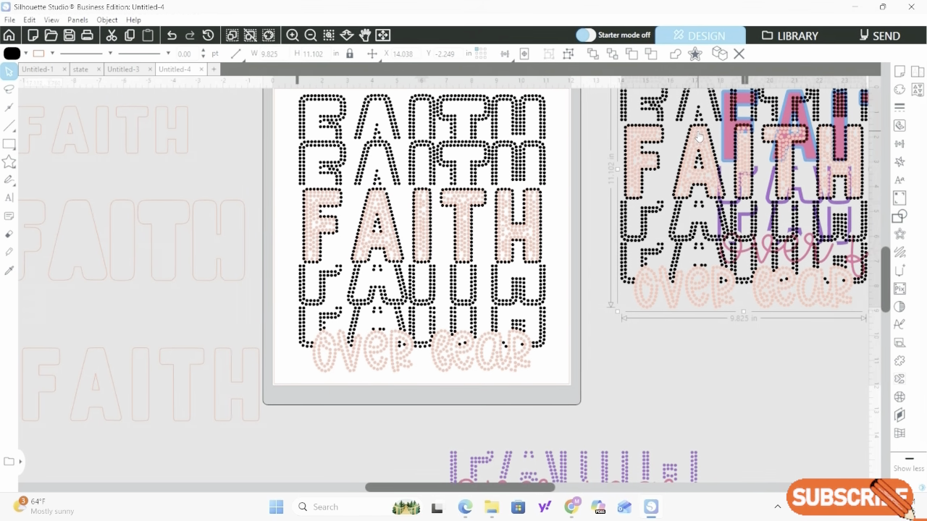
left_click_drag(698, 141, 809, 392)
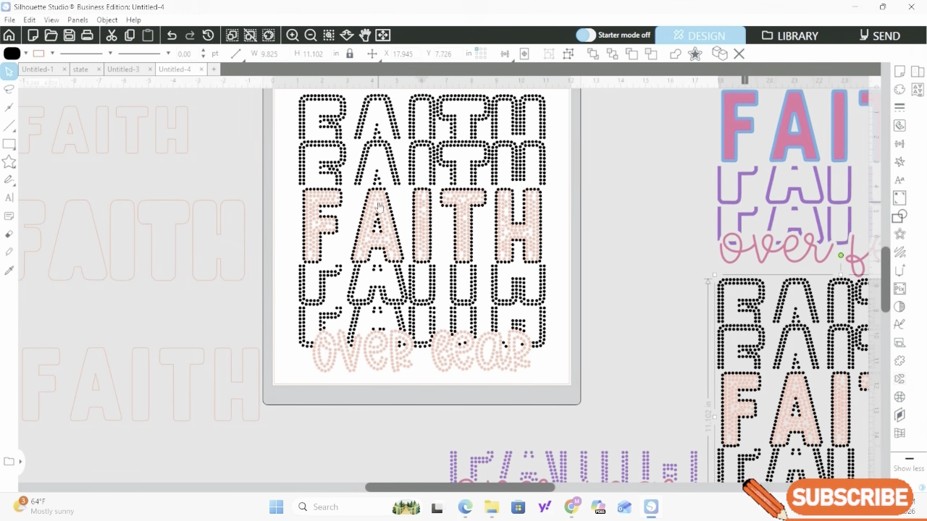
Release the rhinestones of the whole design on the page into individual stones
left_click_drag(286, 97, 551, 375)
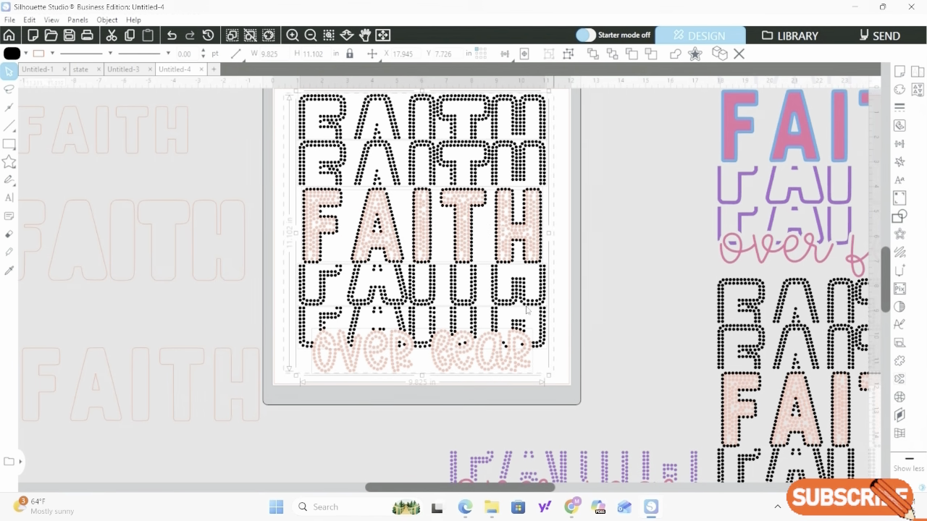
left_click(899, 396)
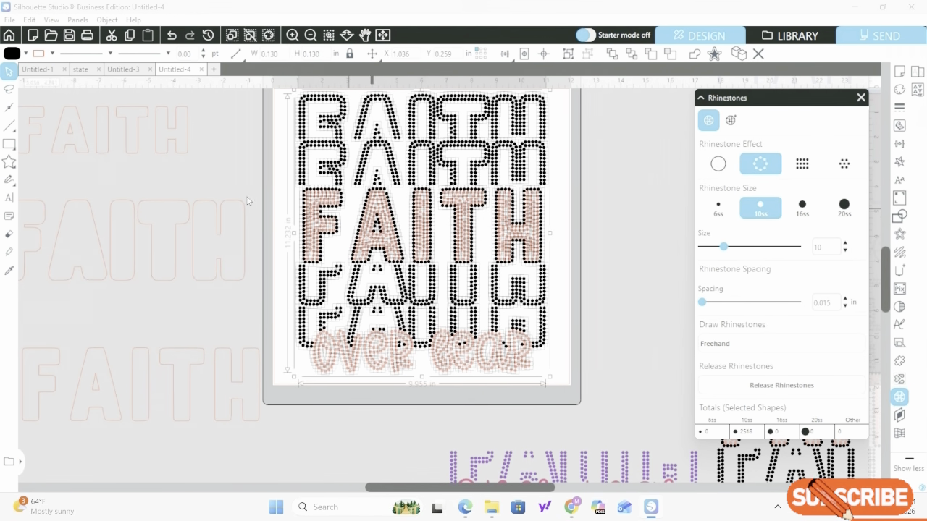
left_click(285, 219)
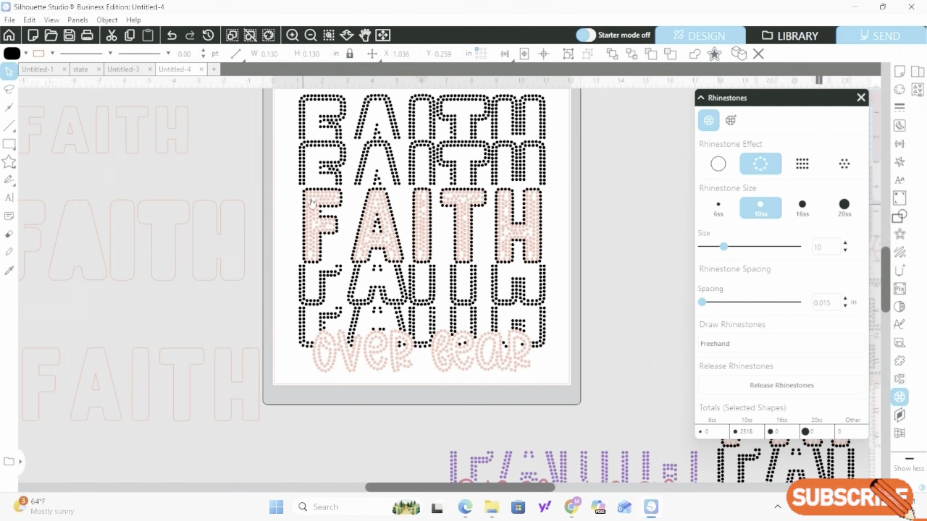
Shift the peach stones beside the gap where the top arm of the middle FAITH's F meets its stem
scroll(319, 214, "up", 1)
scroll(329, 213, "up", 5)
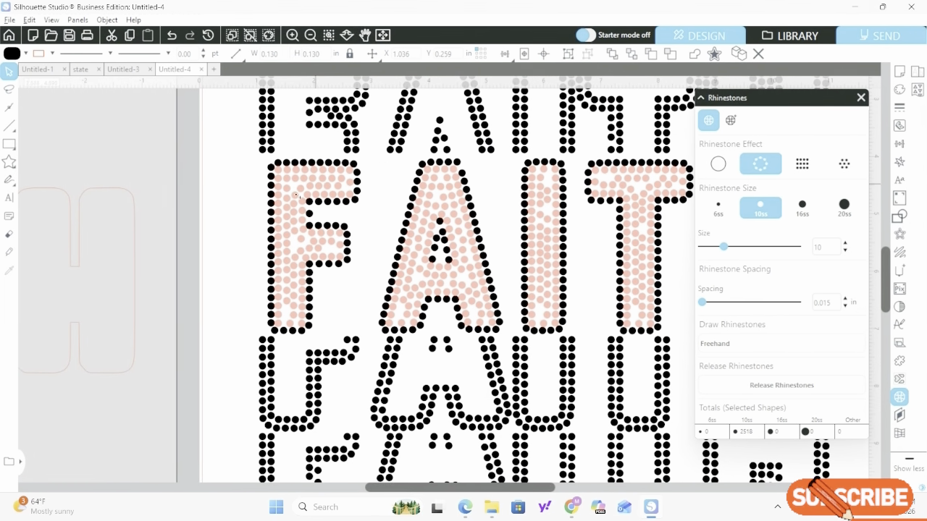
scroll(293, 219, "up", 6)
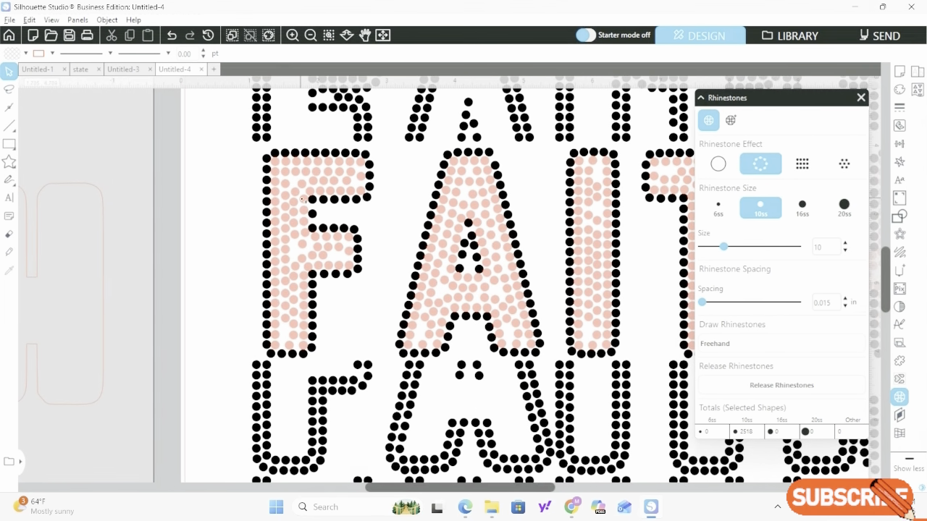
scroll(306, 194, "up", 4)
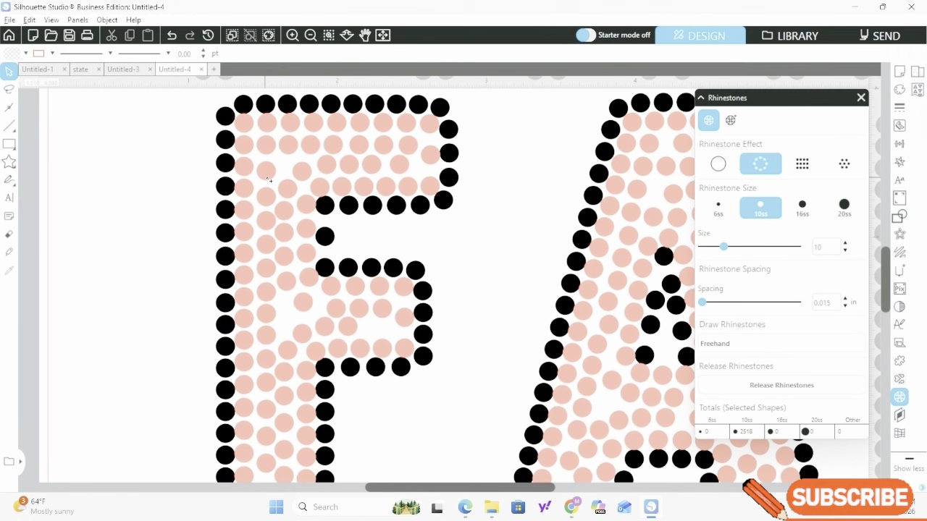
scroll(282, 171, "up", 5)
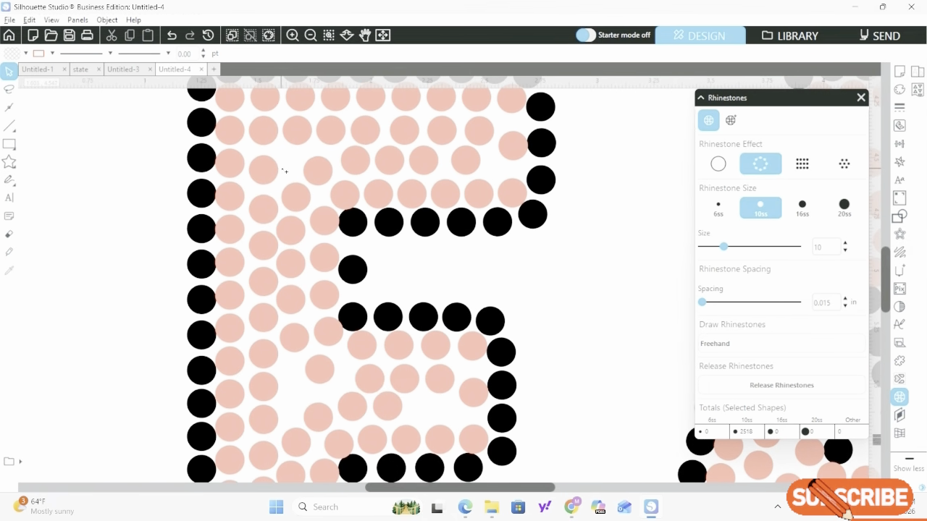
scroll(284, 173, "up", 2)
left_click(291, 176)
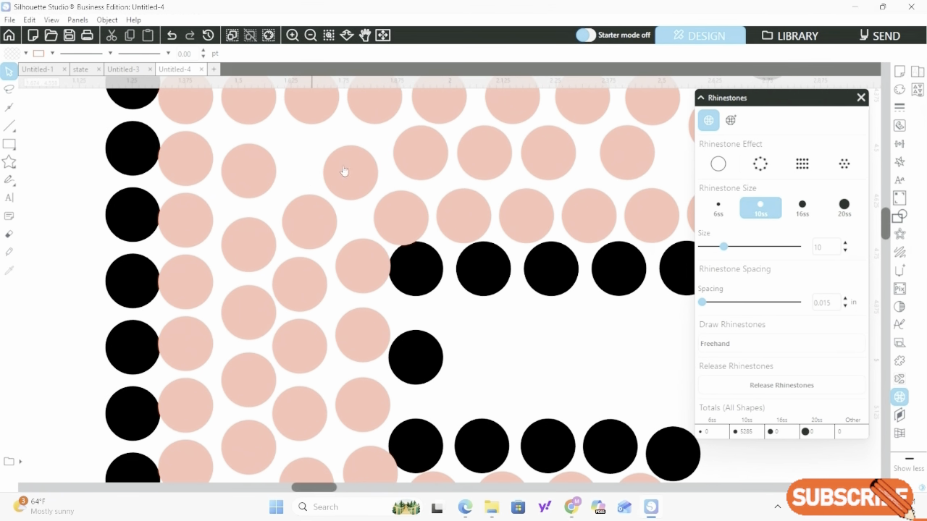
left_click_drag(344, 171, 367, 166)
left_click_drag(428, 152, 433, 151)
Spread out the peach stones in the lower-middle row of the F's top arm to even out the gaps between them
left_click(664, 161)
left_click_drag(652, 162, 677, 163)
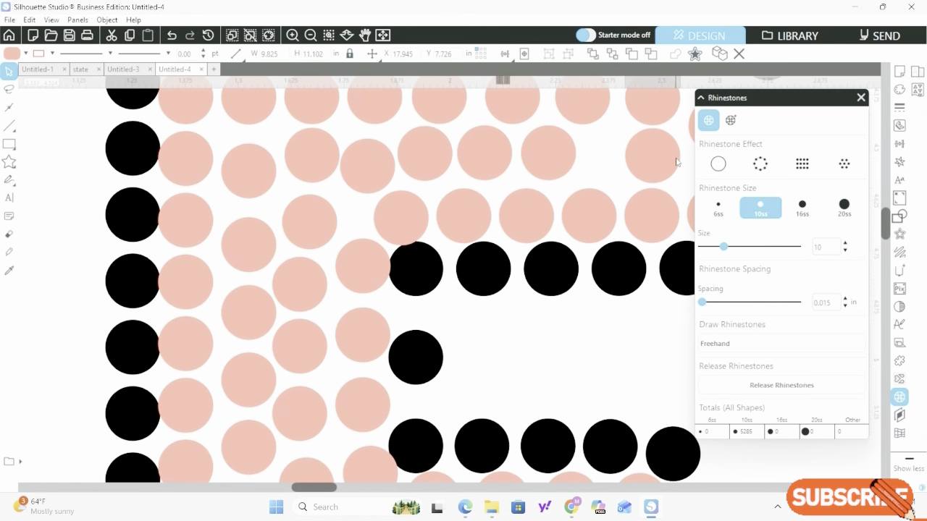
left_click_drag(555, 162, 588, 161)
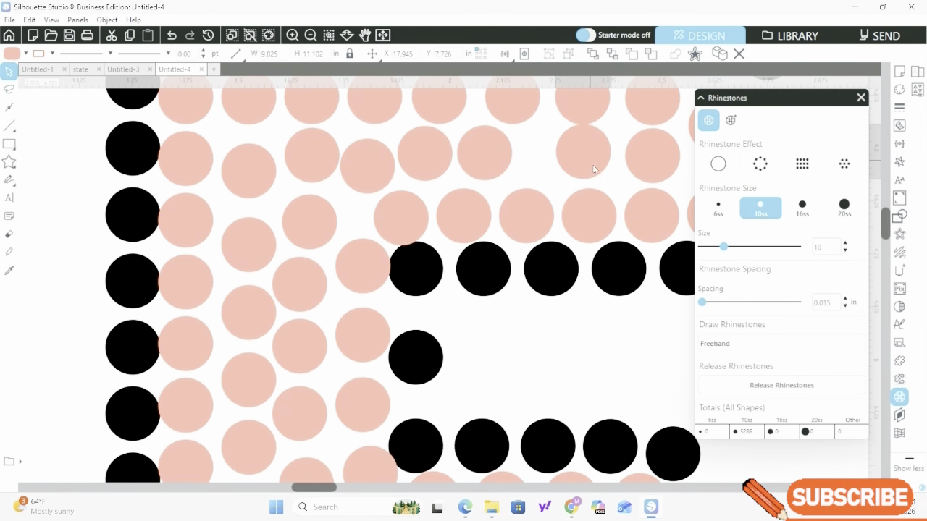
left_click_drag(493, 162, 526, 163)
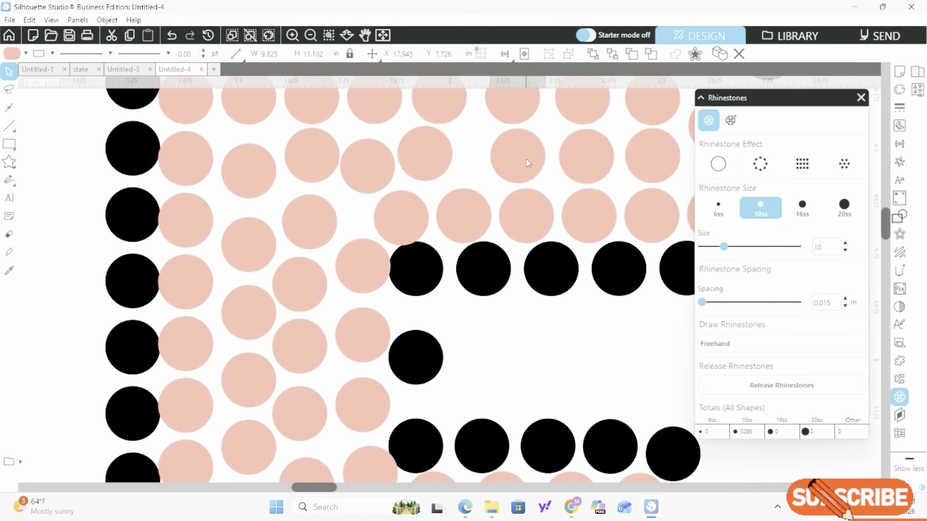
left_click_drag(442, 161, 465, 158)
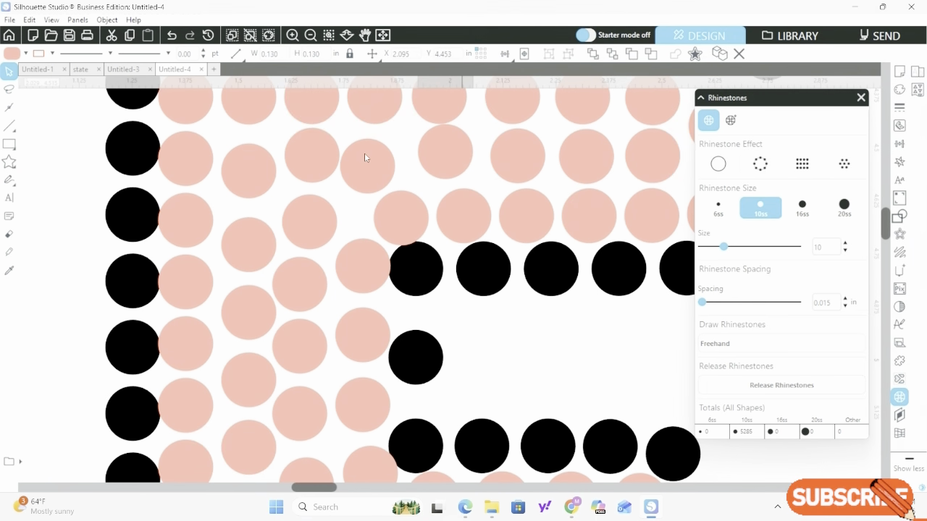
left_click_drag(365, 153, 375, 150)
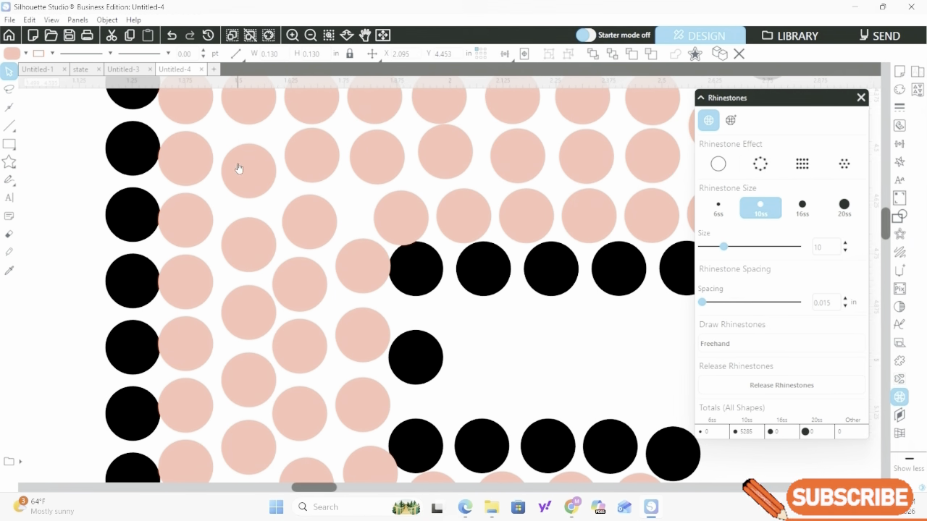
Reposition the peach stones in the F's stem just below its top arm to even out their spacing
left_click_drag(240, 166, 236, 155)
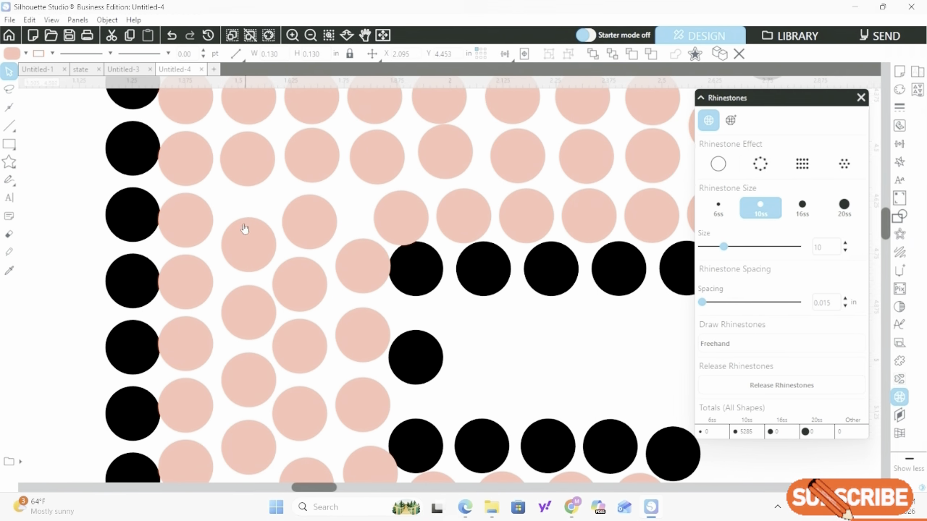
left_click_drag(241, 241, 240, 217)
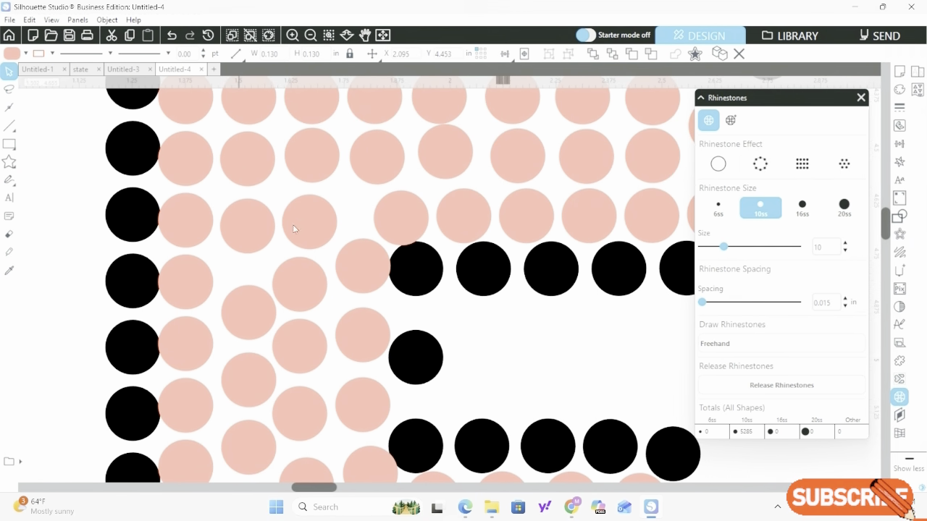
left_click_drag(301, 217, 309, 218)
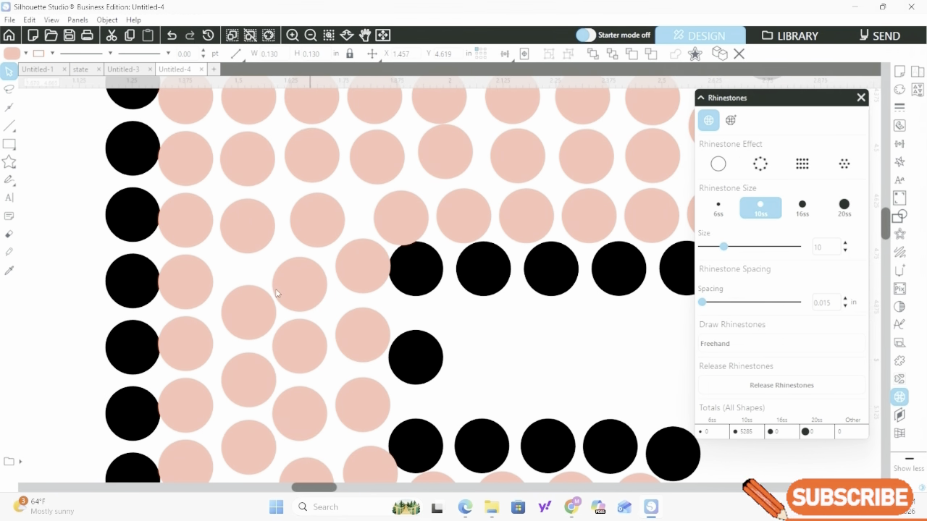
left_click_drag(248, 310, 242, 309)
left_click_drag(297, 286, 306, 285)
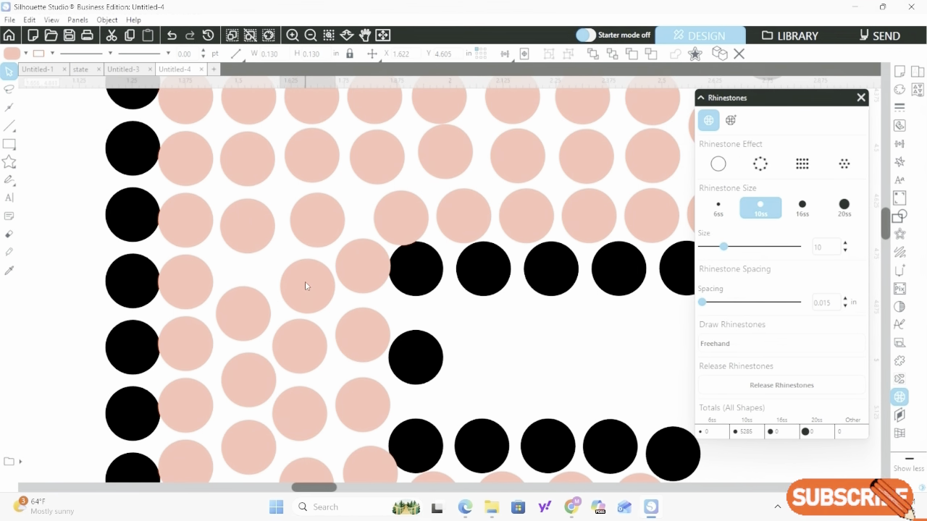
Move the peach stones where the F's middle arm meets its stem to close the gap there
scroll(310, 262, "down", 2)
scroll(310, 262, "down", 8)
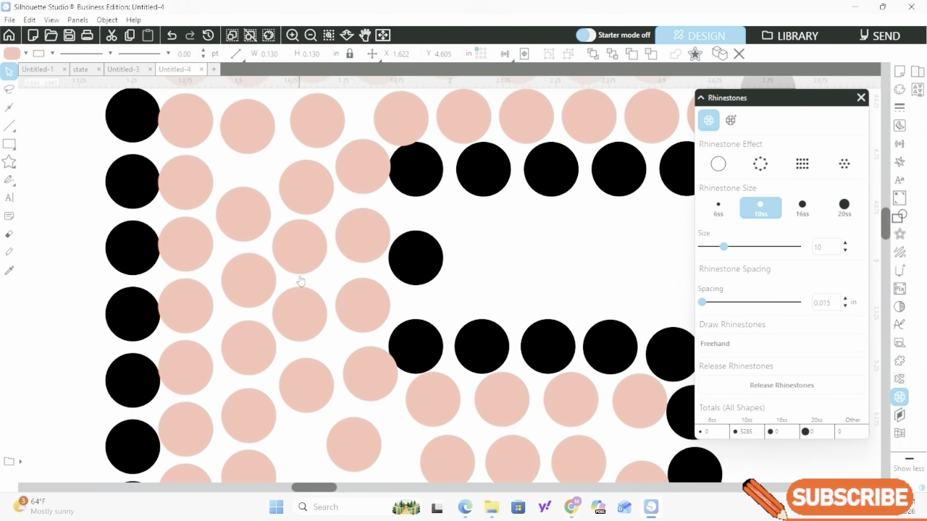
scroll(305, 290, "down", 2)
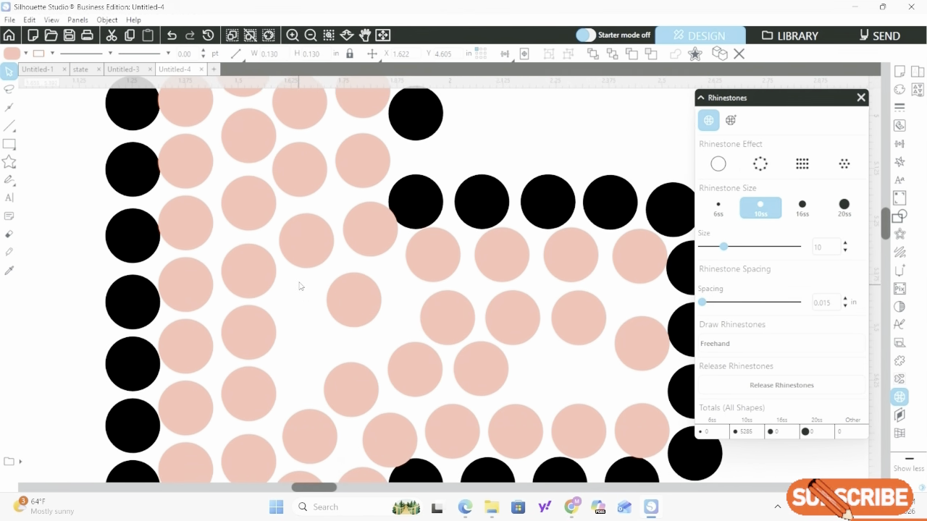
left_click_drag(362, 269, 390, 267)
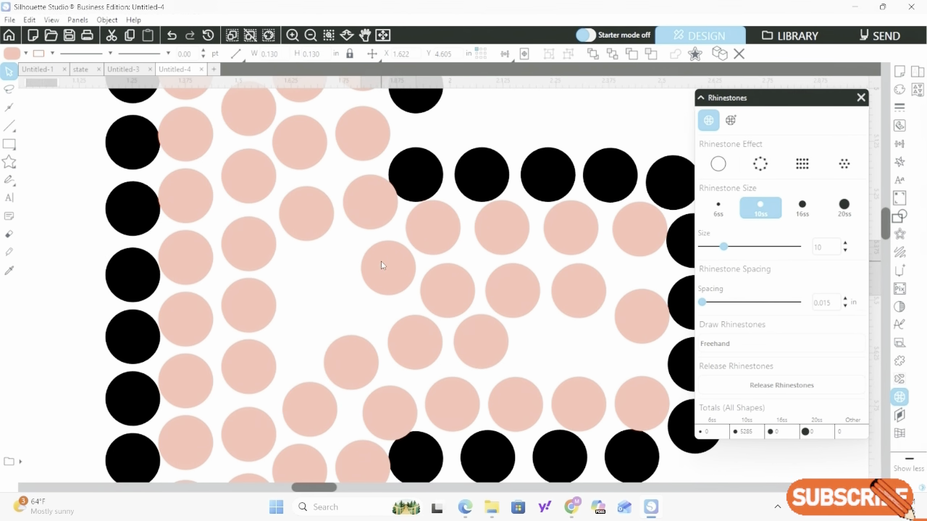
left_click_drag(309, 218, 316, 274)
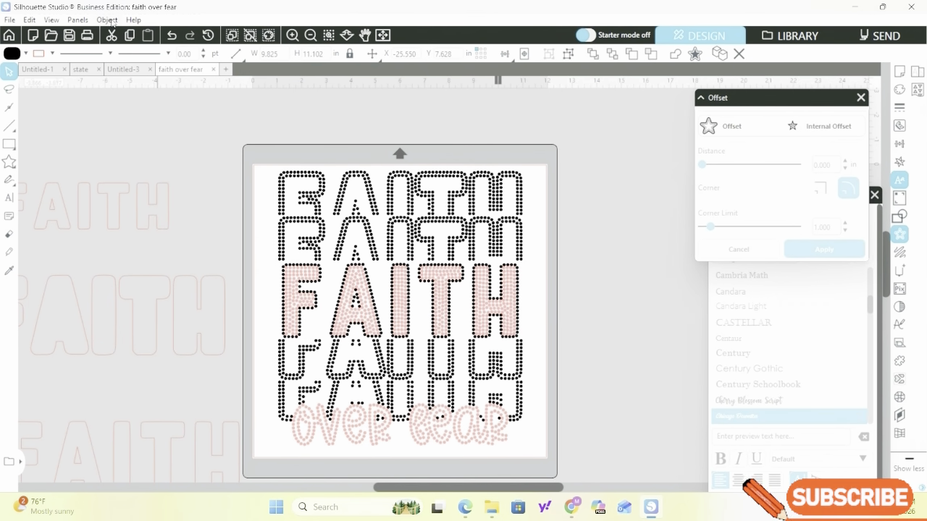
Select all black stones on the page by their RGB (0,0,0) fill colour and group them
left_click(79, 21)
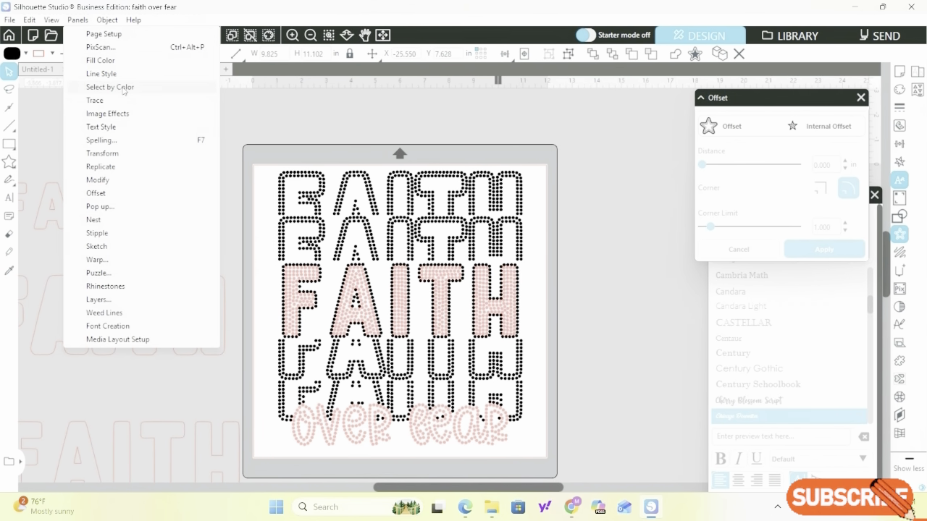
left_click(110, 87)
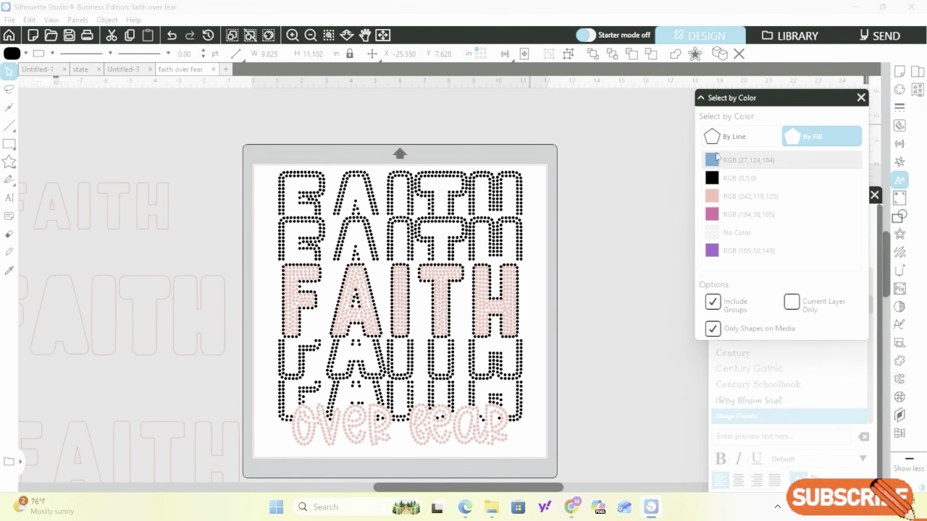
left_click(750, 181)
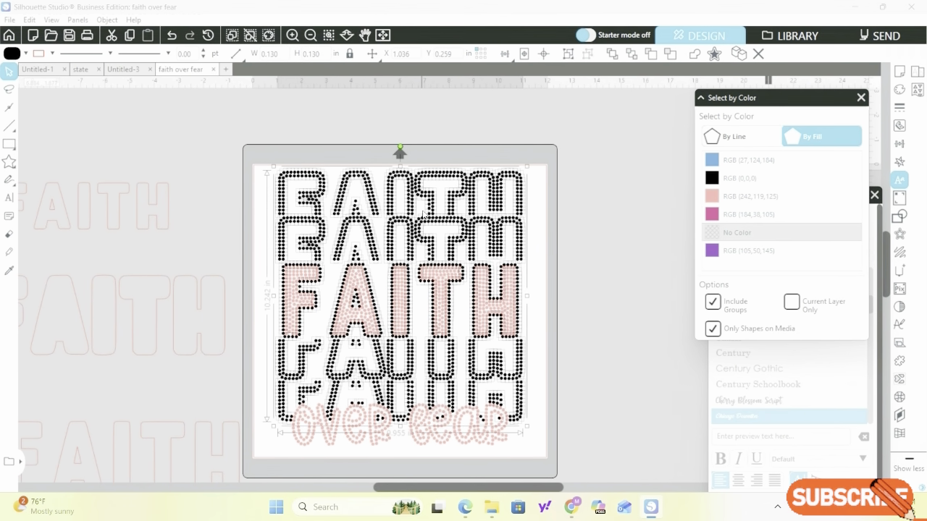
scroll(423, 215, "up", 1)
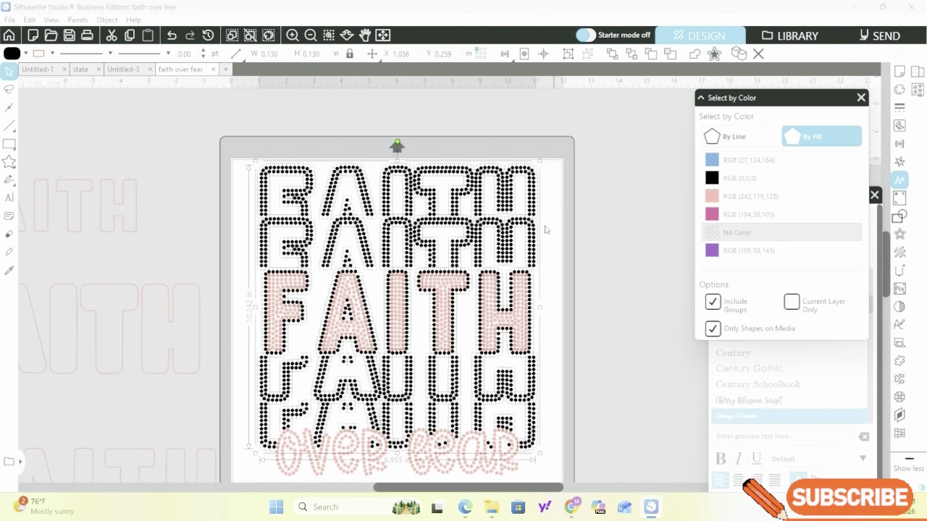
scroll(536, 223, "up", 1)
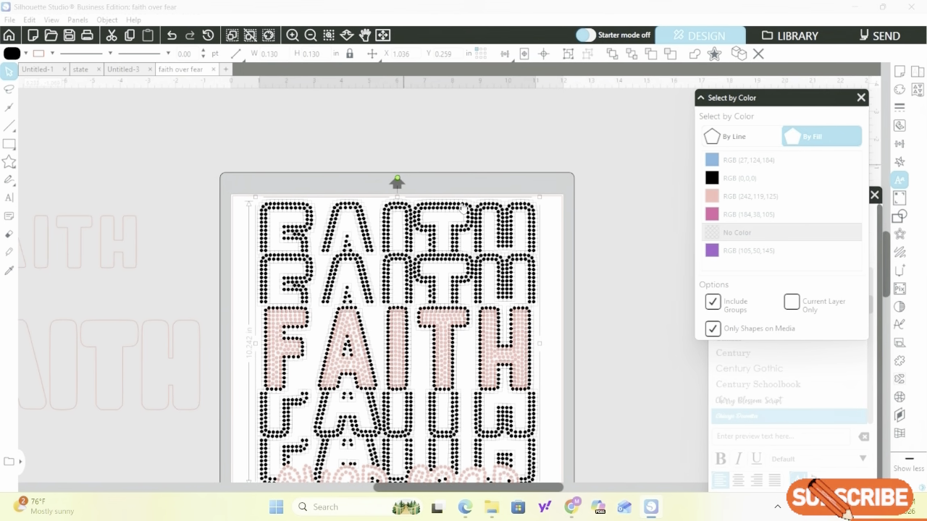
scroll(83, 5, "down", 1)
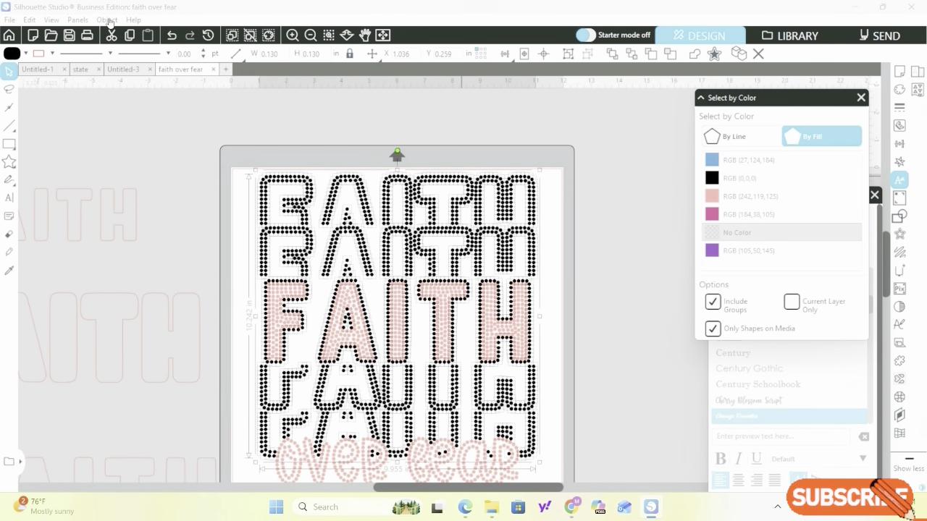
left_click(107, 20)
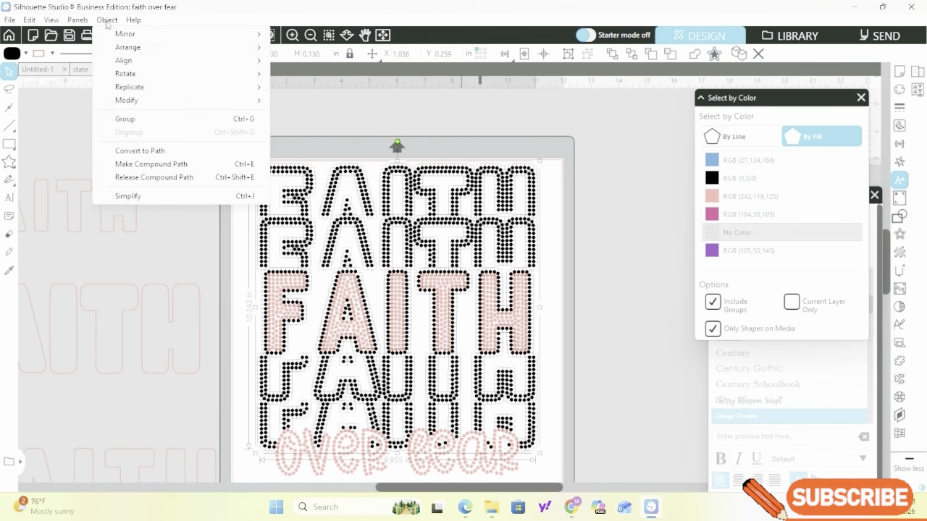
left_click(135, 120)
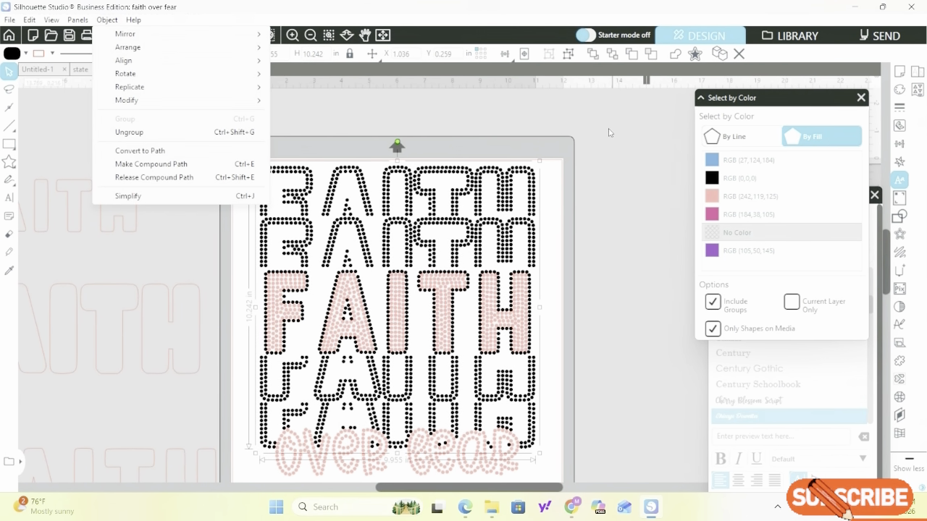
Make the grouped black stones a compound path and fill it with black
left_click(105, 23)
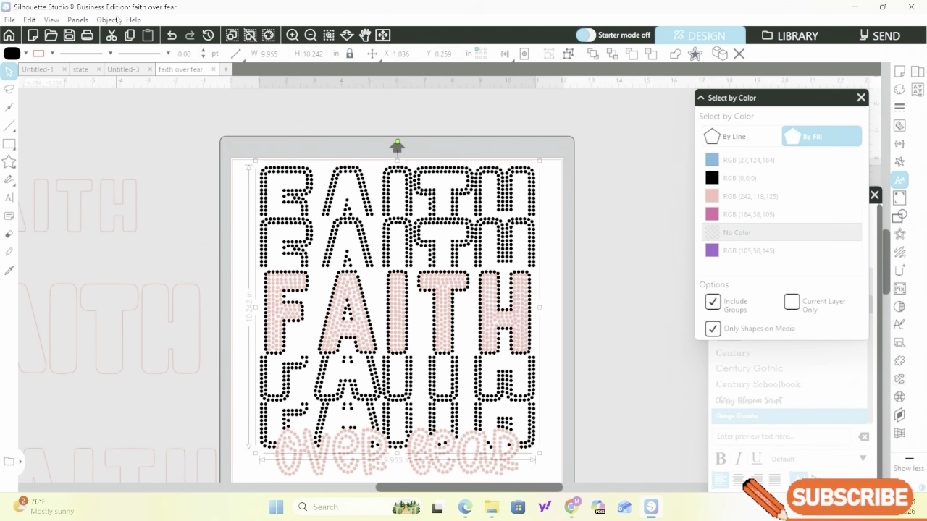
left_click(115, 22)
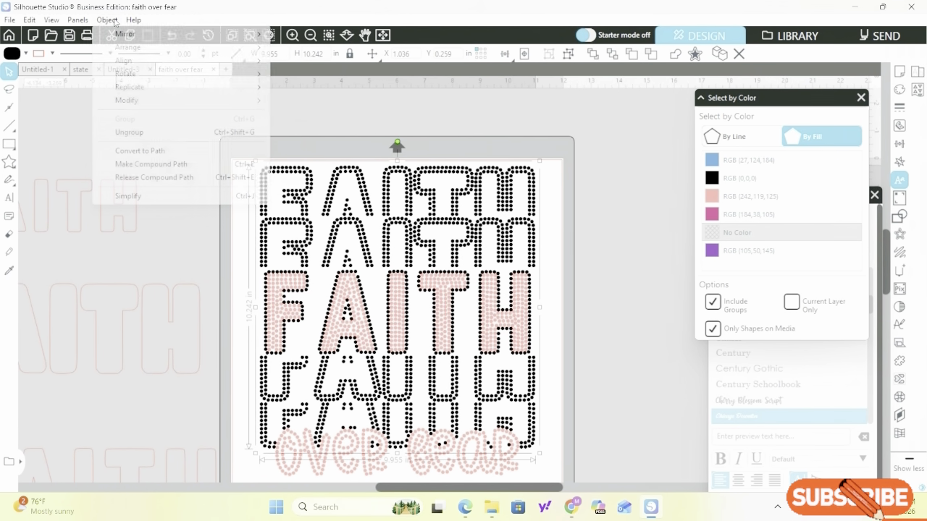
left_click(152, 169)
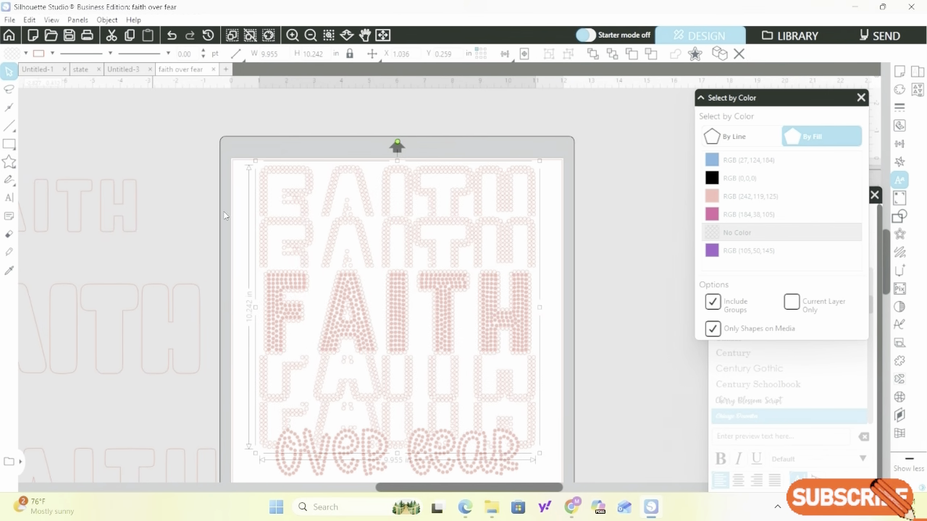
left_click(27, 55)
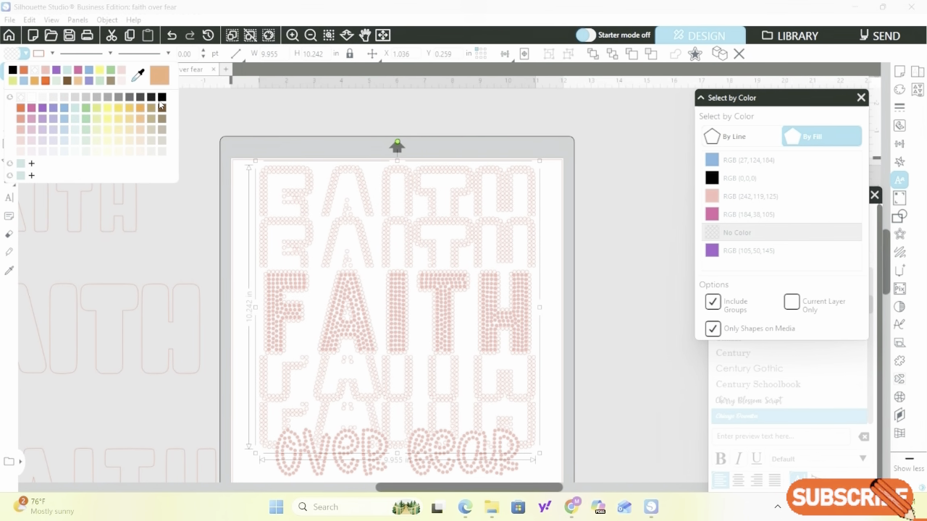
left_click(161, 97)
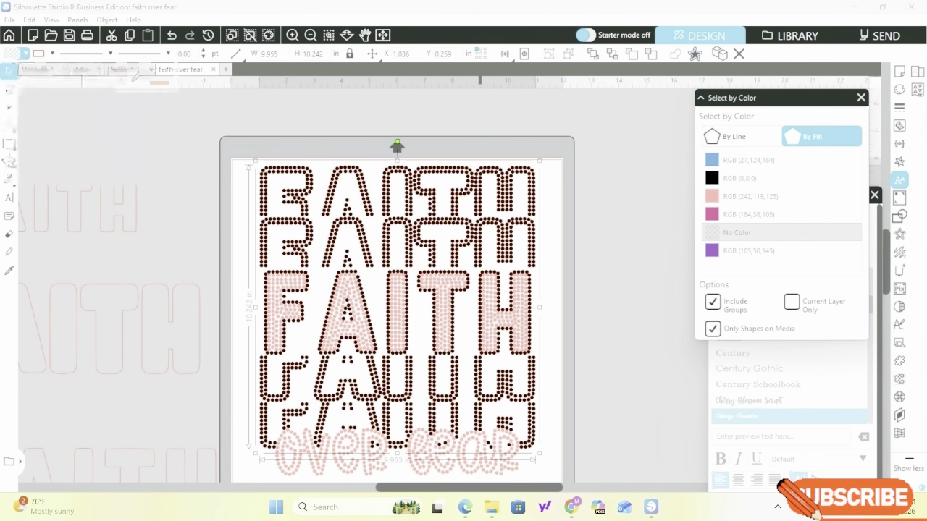
left_click(52, 53)
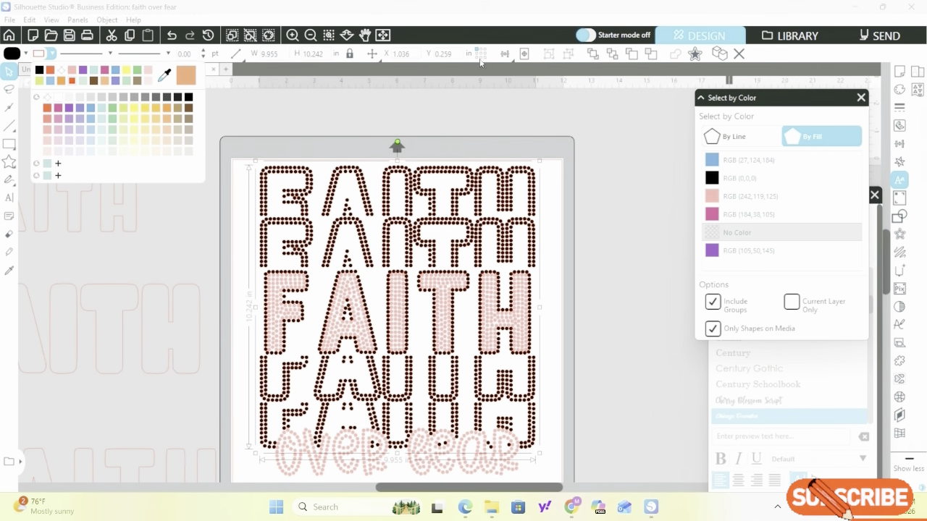
left_click(500, 178)
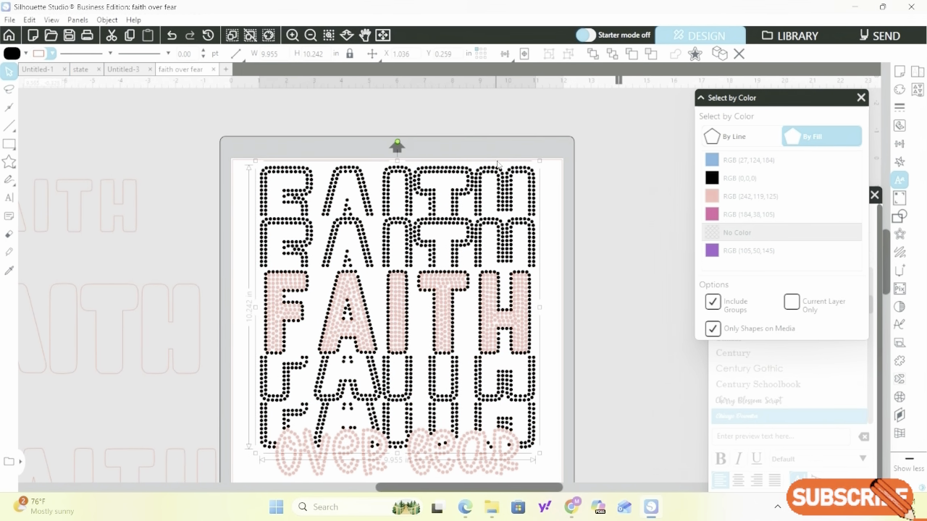
Select all peach stones on the page by their fill colour and group them
scroll(500, 180, "down", 3)
scroll(500, 179, "down", 2)
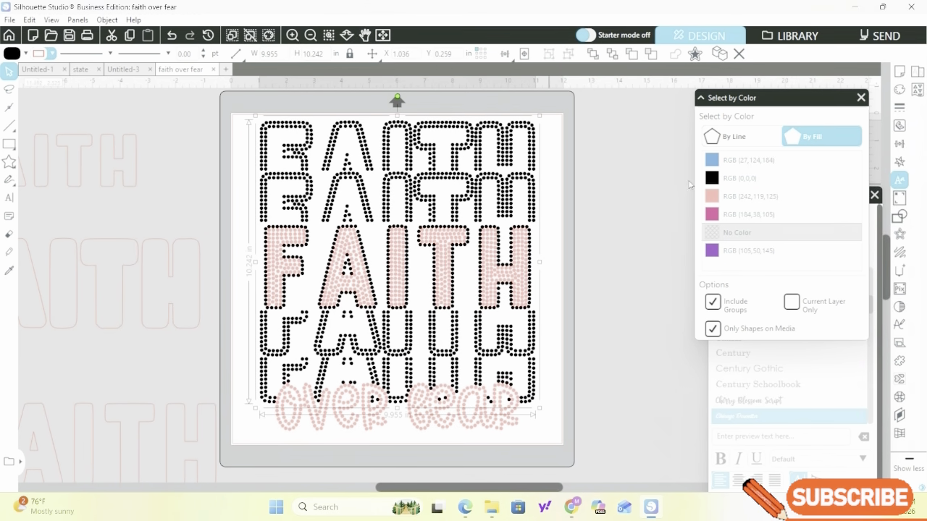
left_click(740, 206)
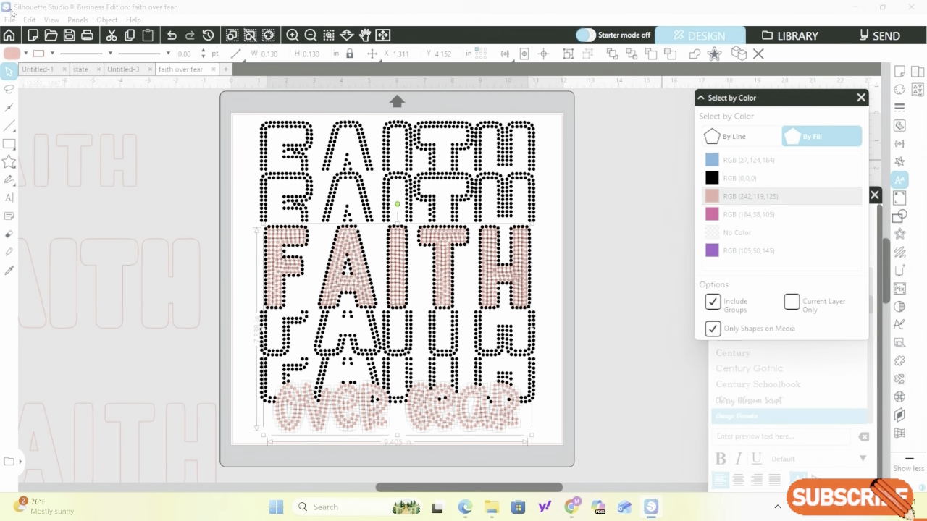
left_click(109, 20)
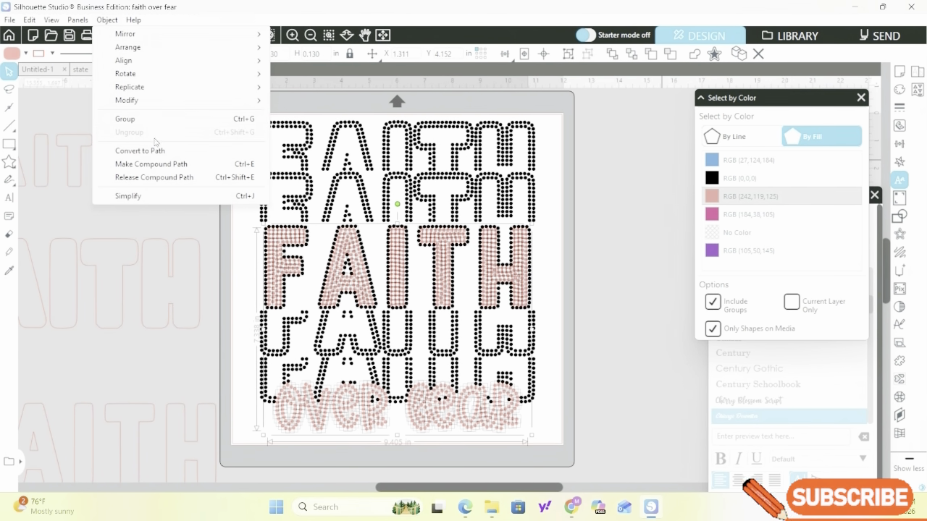
left_click(145, 124)
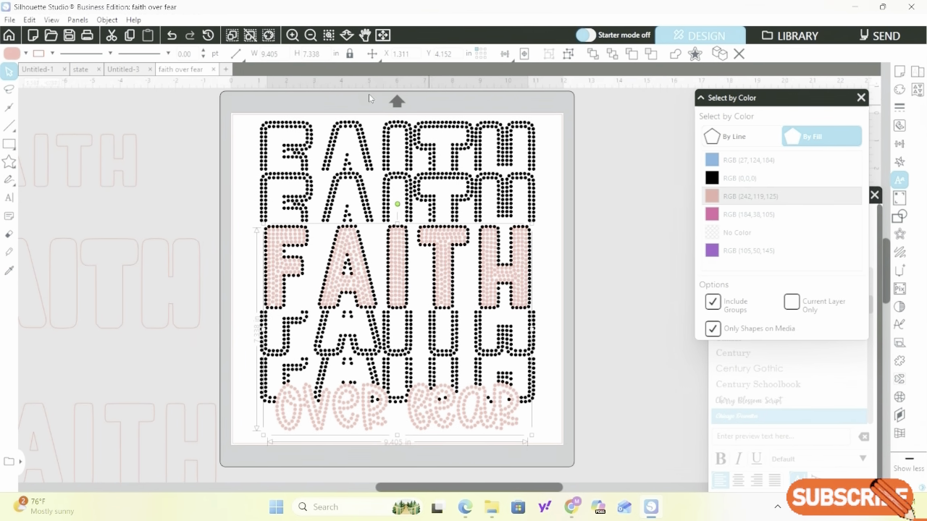
Make the grouped peach stones of the middle FAITH and "over fear" a compound path
left_click(108, 20)
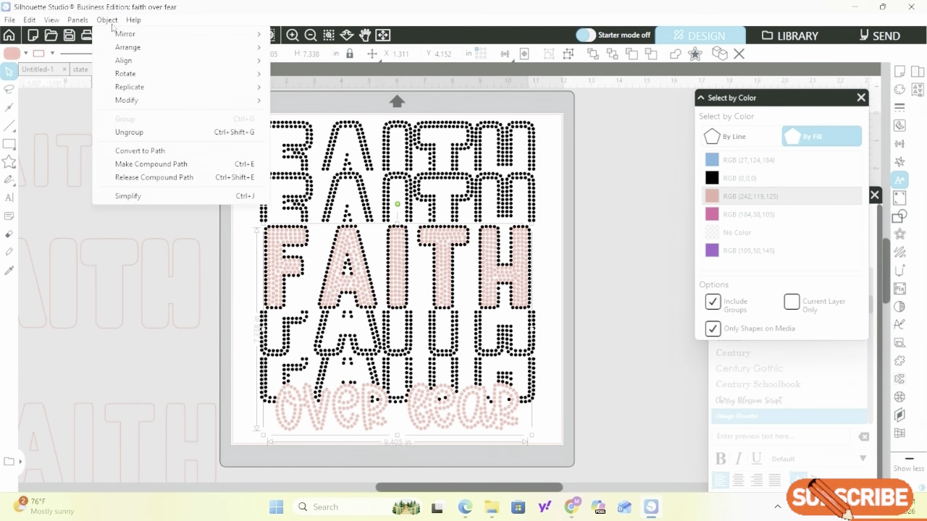
left_click(159, 169)
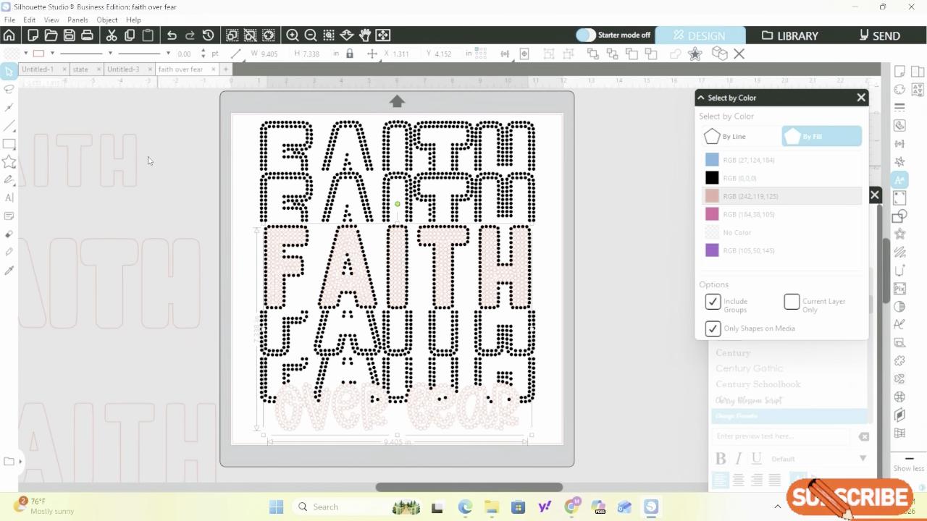
Try a pale fill and a green fill on the compound path of the middle FAITH and "over fear" stones
left_click(26, 54)
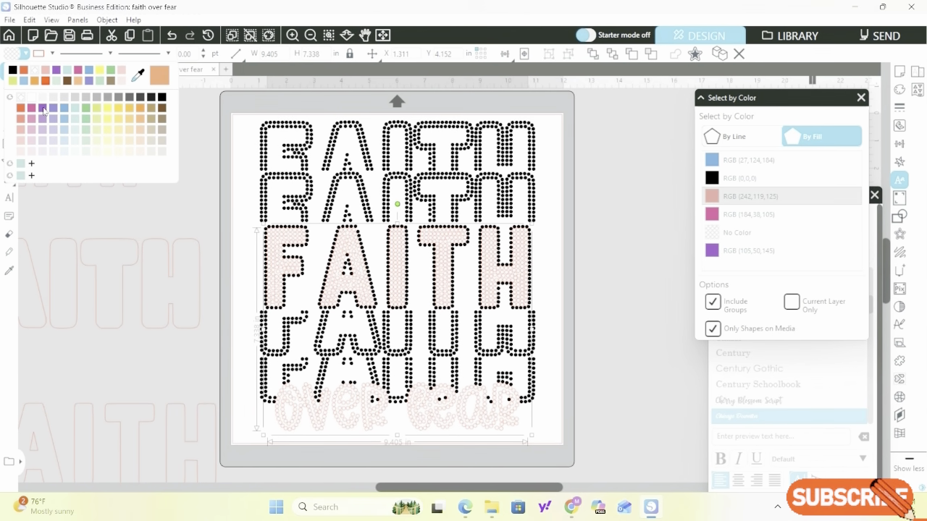
left_click(22, 175)
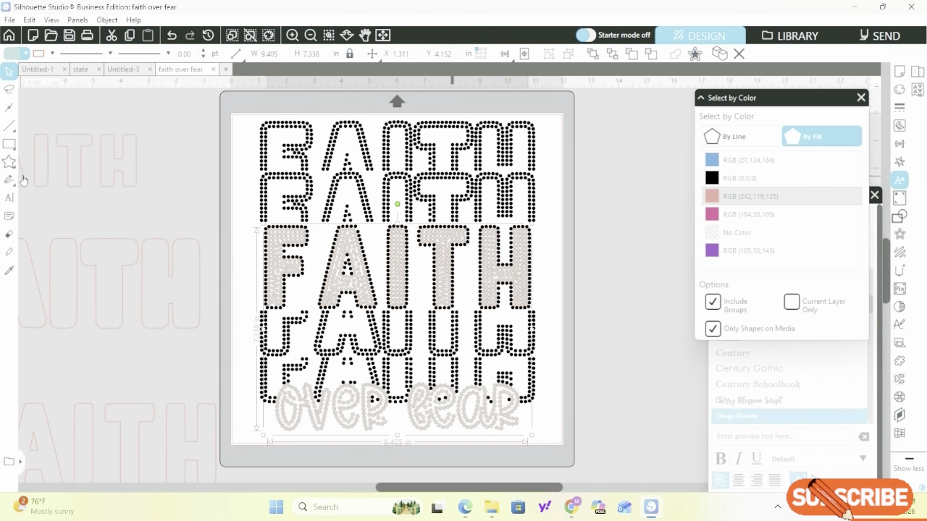
left_click(25, 54)
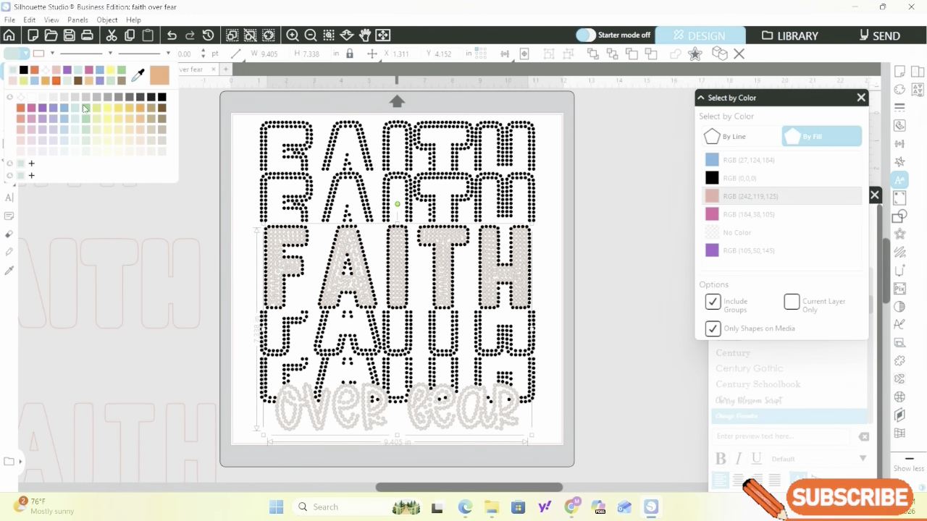
left_click(86, 109)
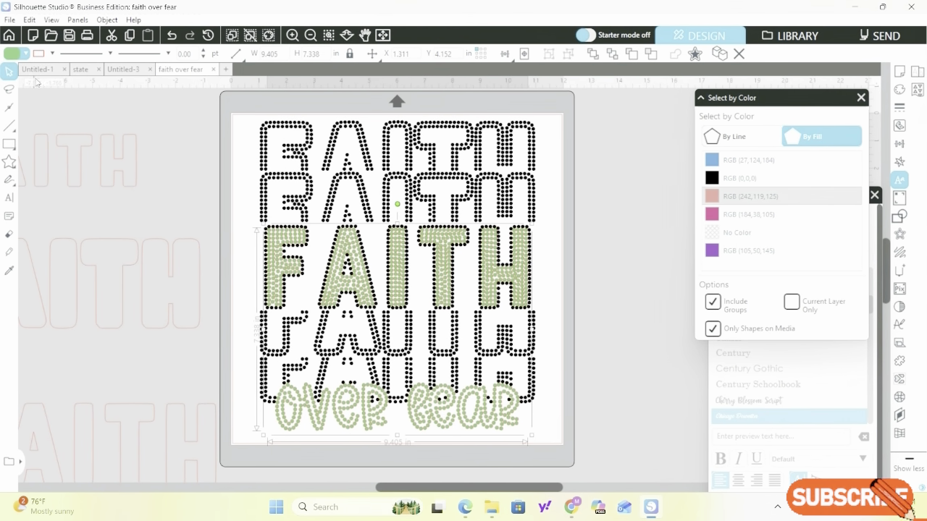
Fill the middle FAITH and "over fear" compound path with orange and choose a new line colour for it
left_click(27, 55)
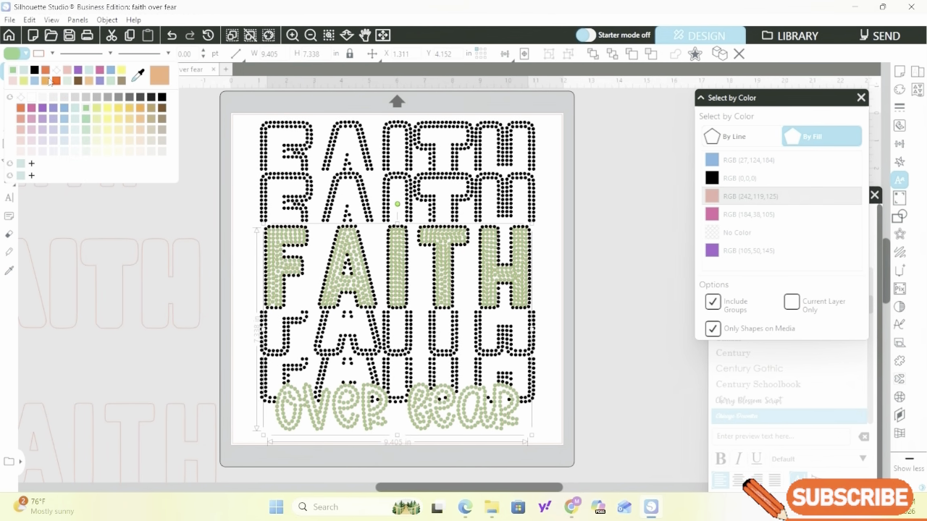
left_click(48, 72)
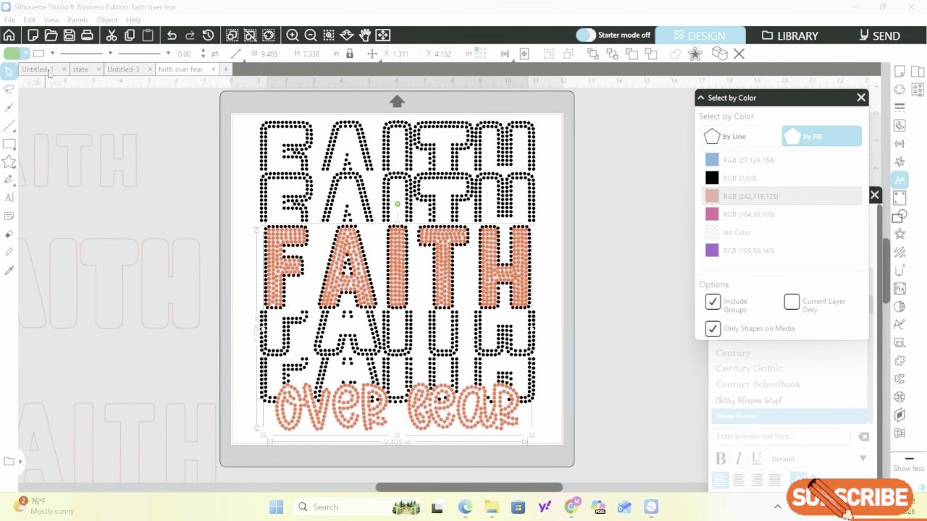
left_click(52, 53)
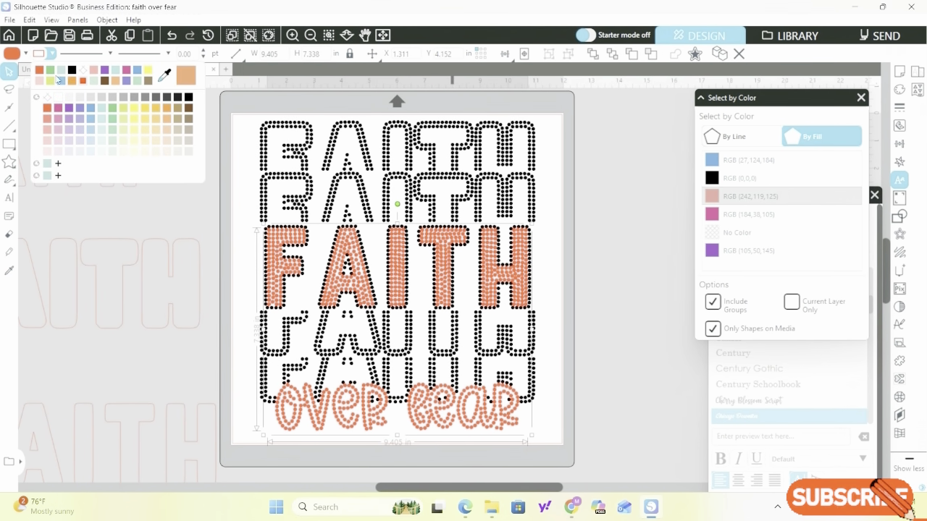
left_click(94, 82)
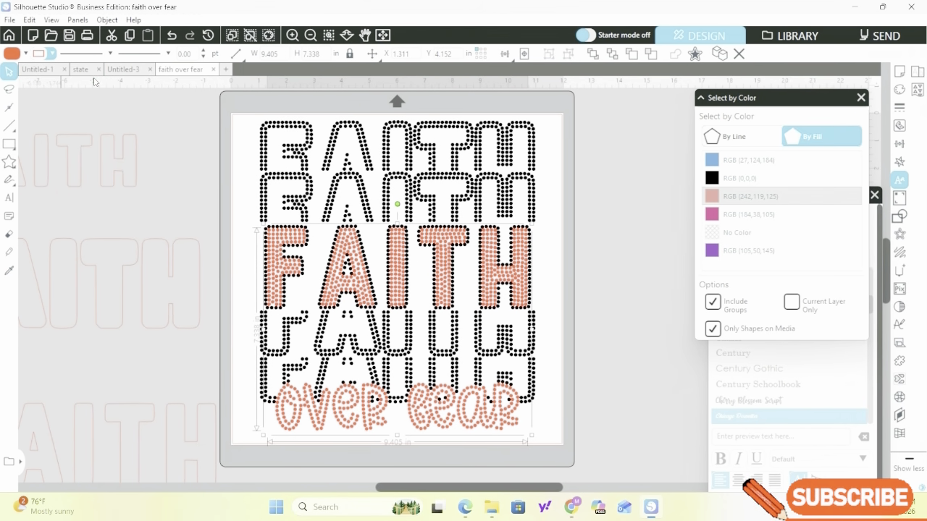
Group the black and orange compound paths and move the whole design slightly down and right to about X 1.124, Y 0.520 in
scroll(417, 230, "down", 1)
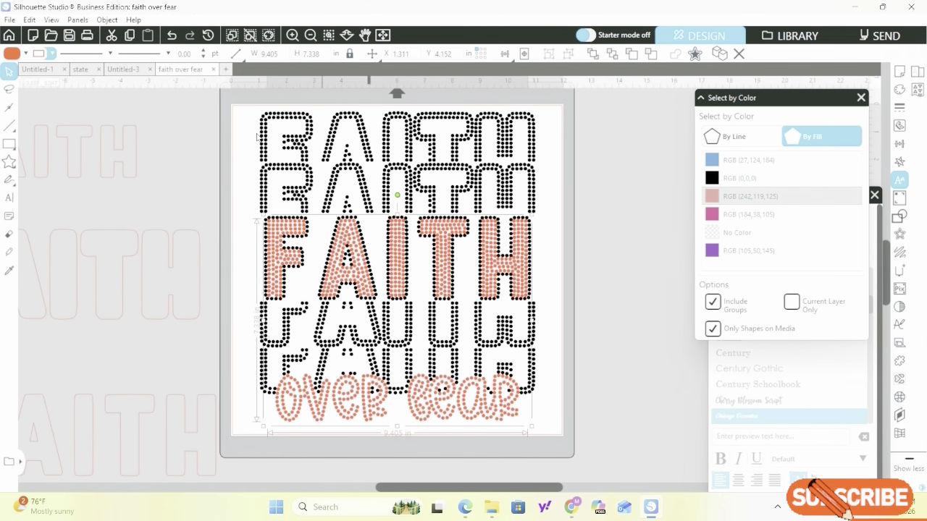
left_click(362, 239)
left_click_drag(362, 239, 547, 413)
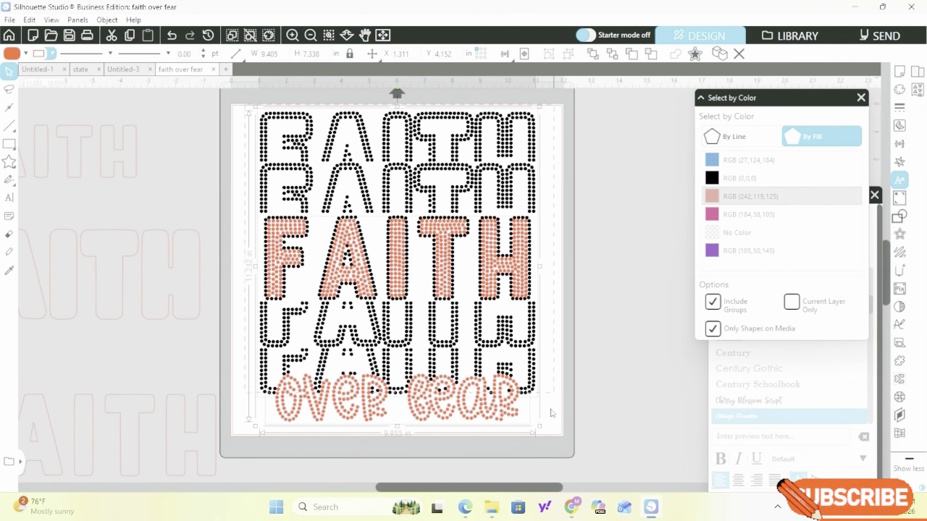
right_click(380, 203)
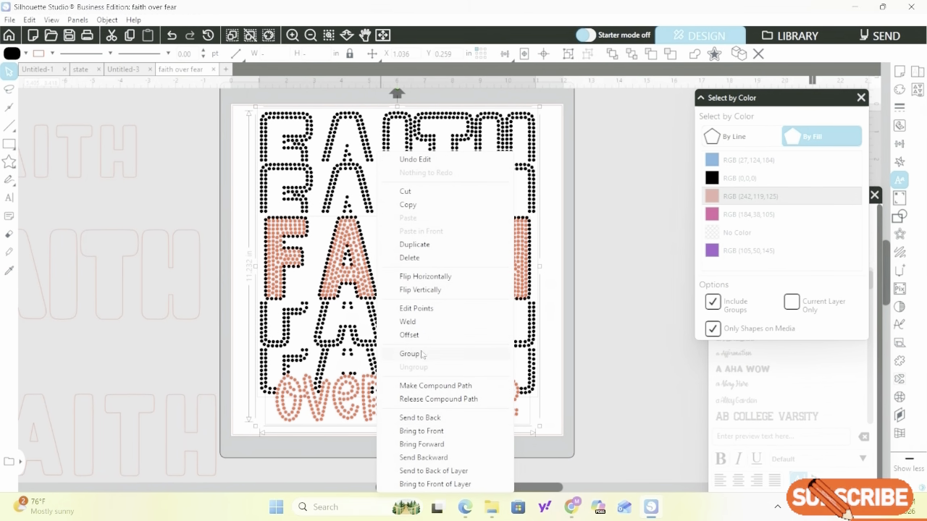
left_click(423, 354)
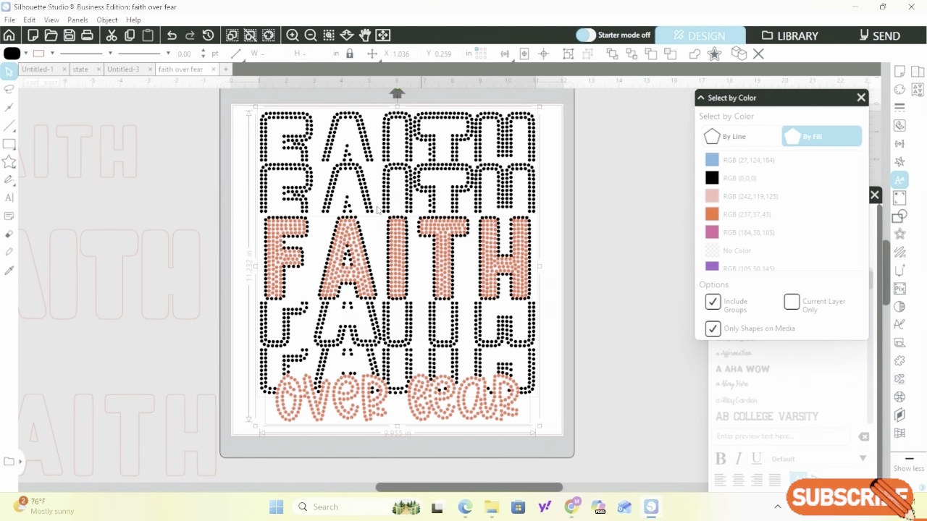
scroll(380, 209, "down", 1)
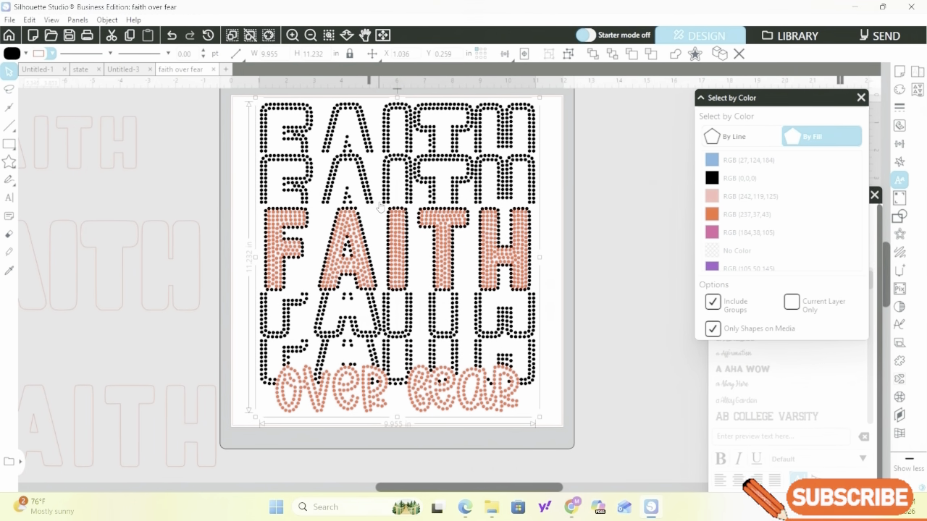
left_click_drag(392, 172, 395, 194)
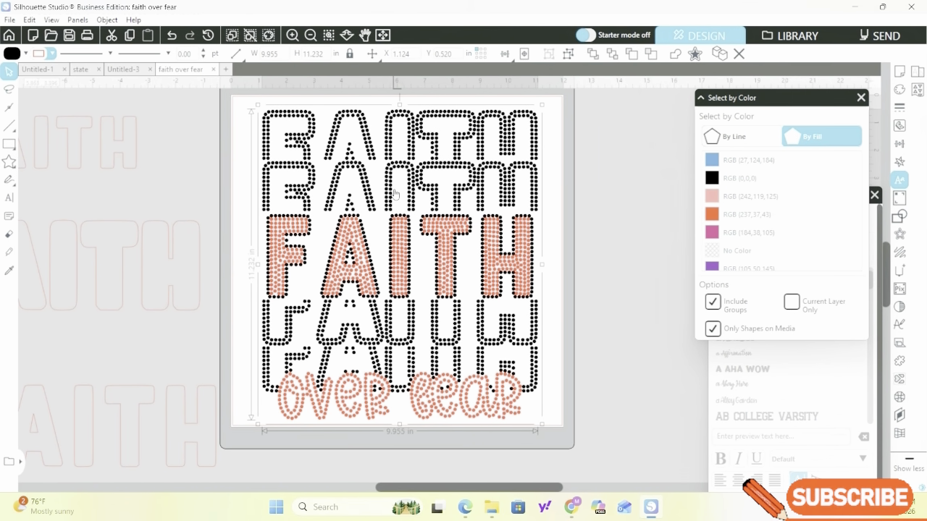